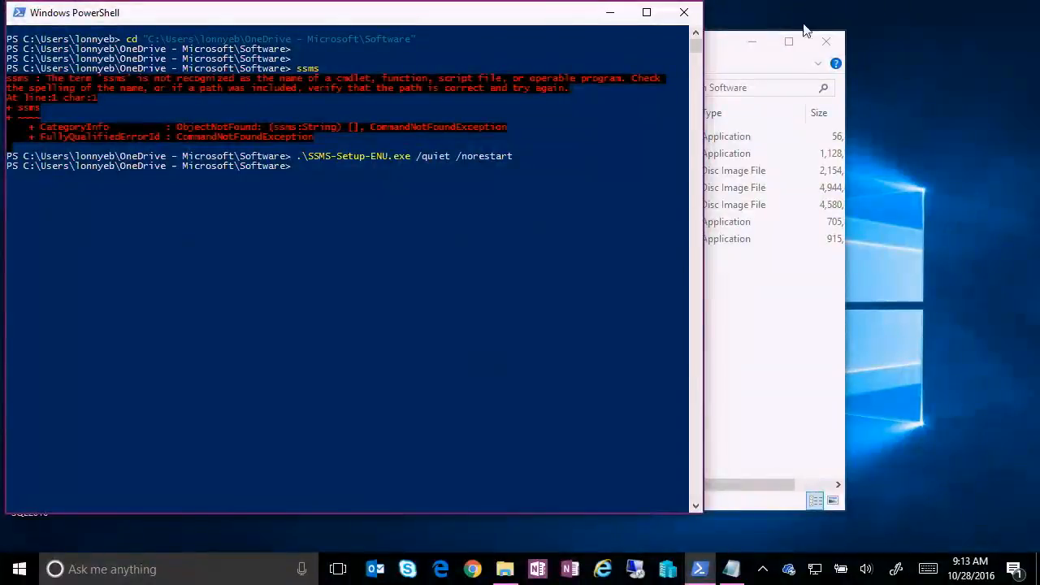
Minimize PowerShell and start the SQL2016 remote desktop session from the desktop, entering the account password.
left_click(609, 12)
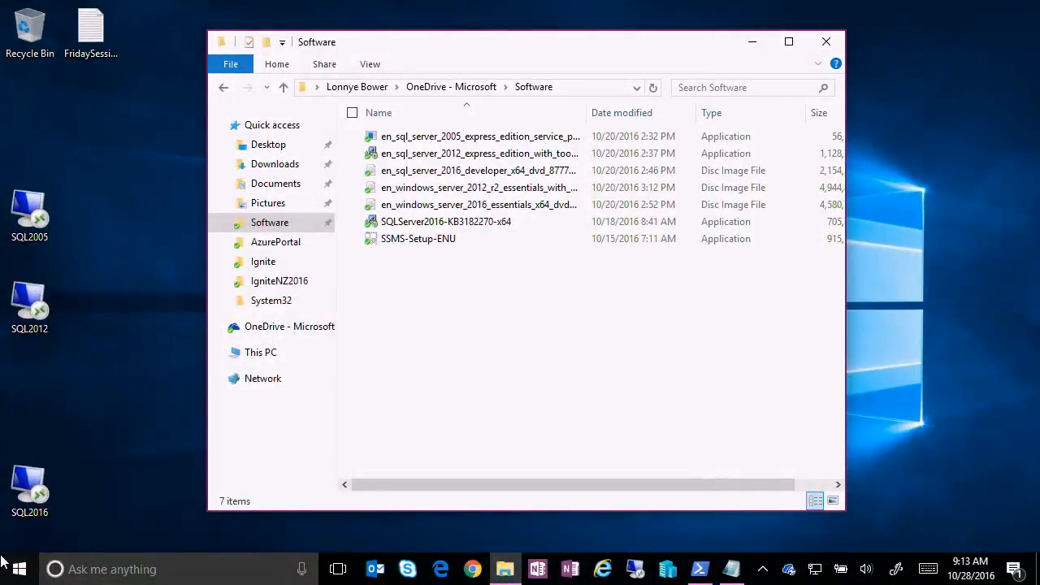
double_click(35, 478)
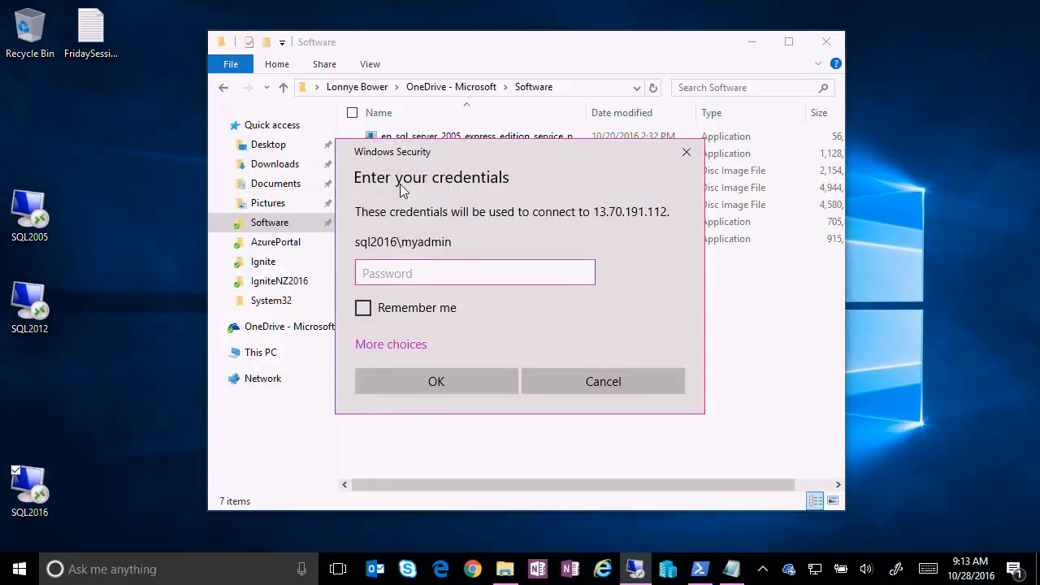
type("*****************")
key("Return")
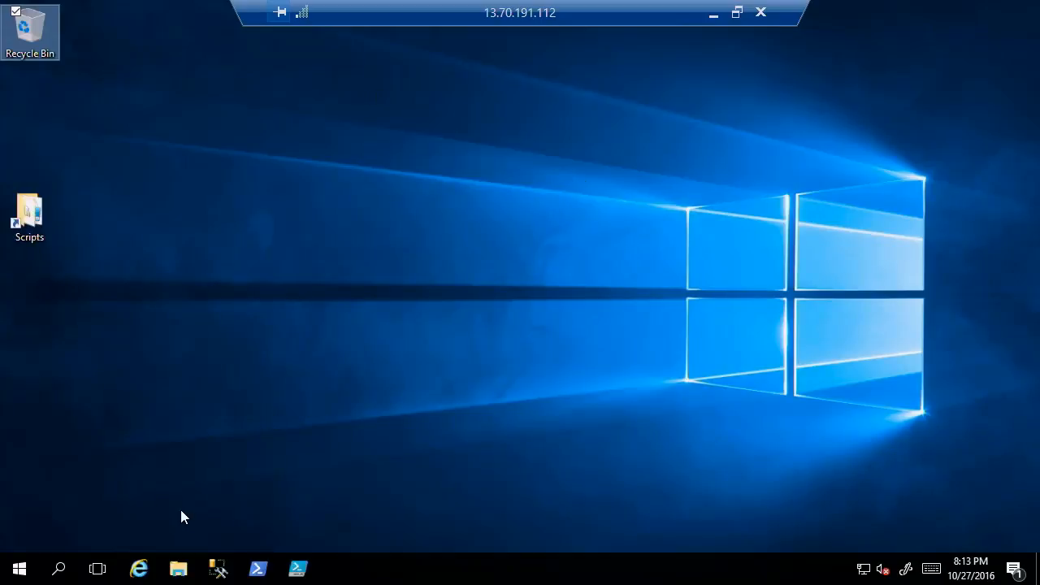
Connect SQL Server Management Studio to SQL2016 with Windows Authentication and expand its Databases folder in a narrowed Object Explorer.
left_click(217, 566)
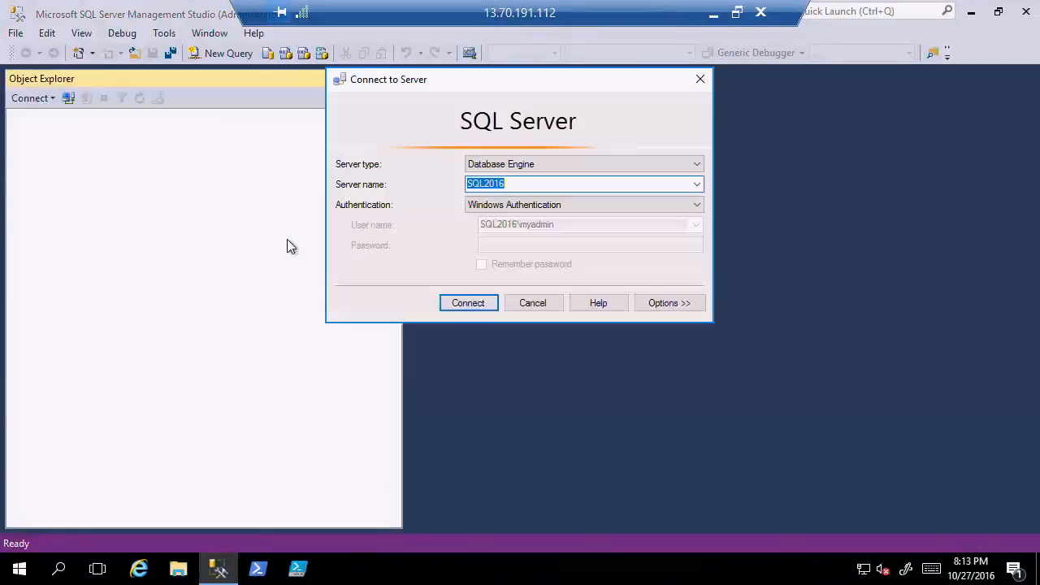
left_click(475, 302)
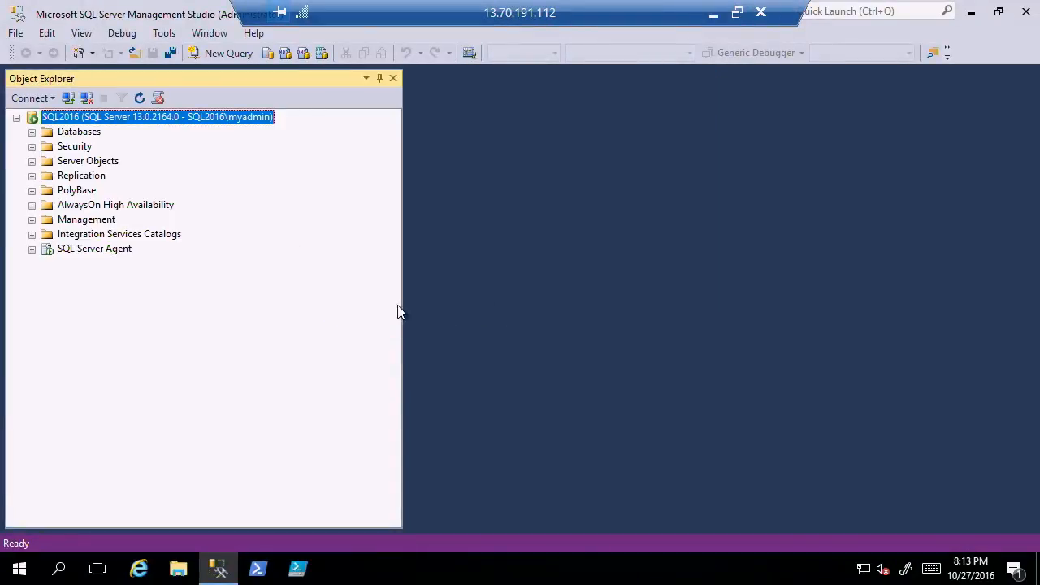
left_click_drag(404, 309, 296, 298)
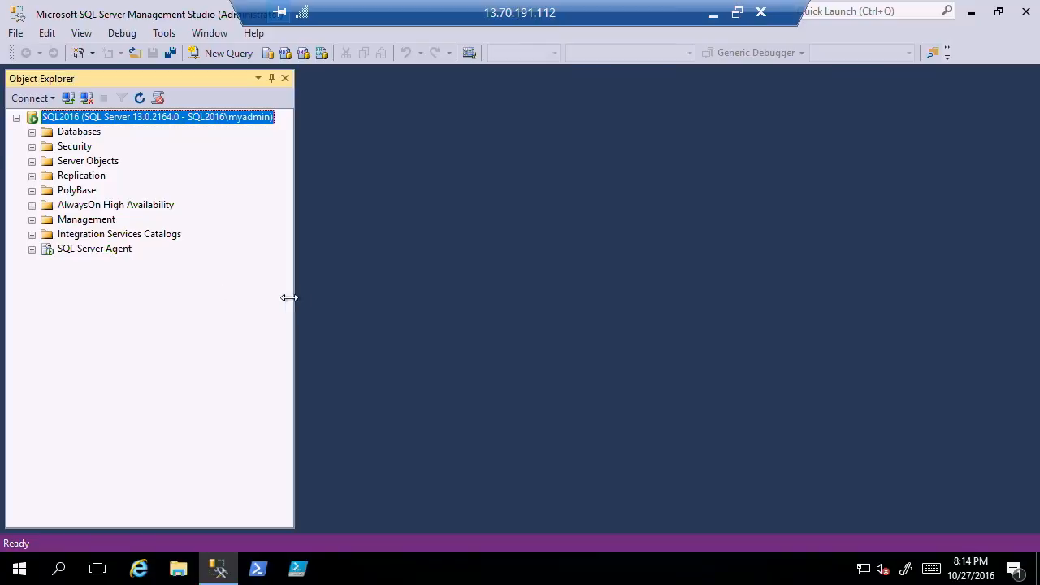
double_click(80, 133)
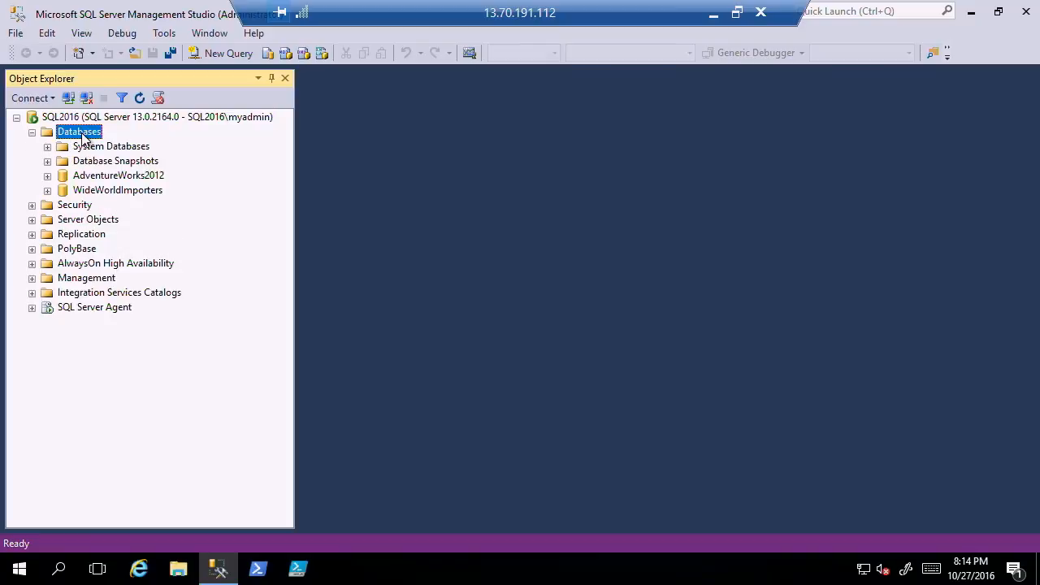
Start a new Database Engine connection and check the available server names.
left_click(33, 98)
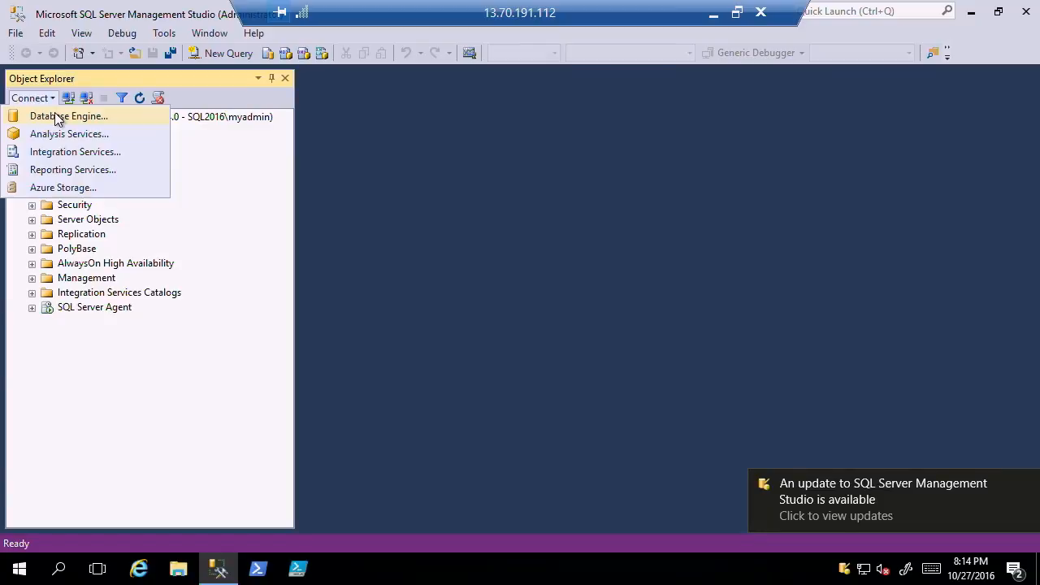
left_click(55, 117)
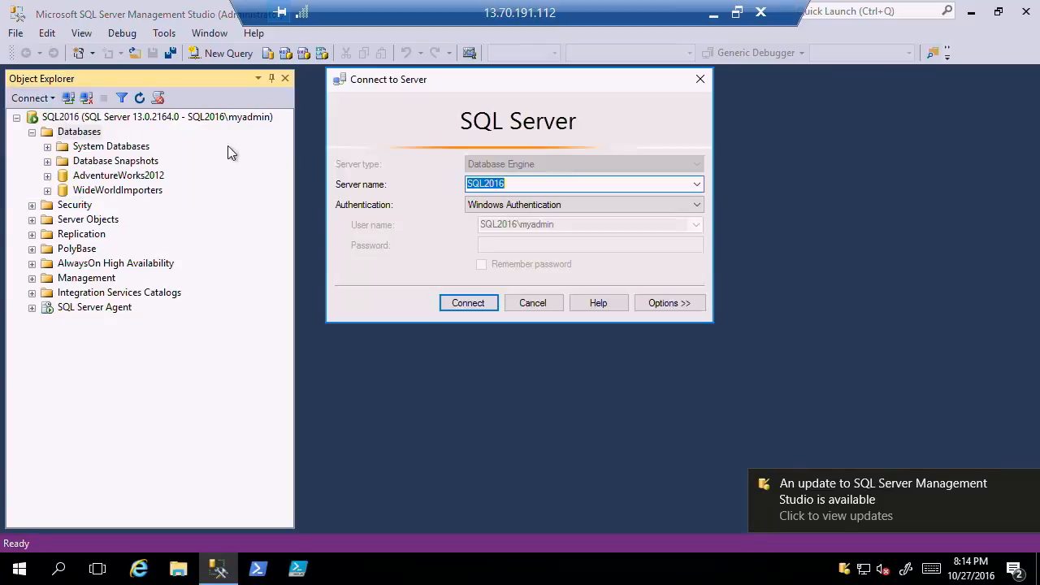
left_click(697, 186)
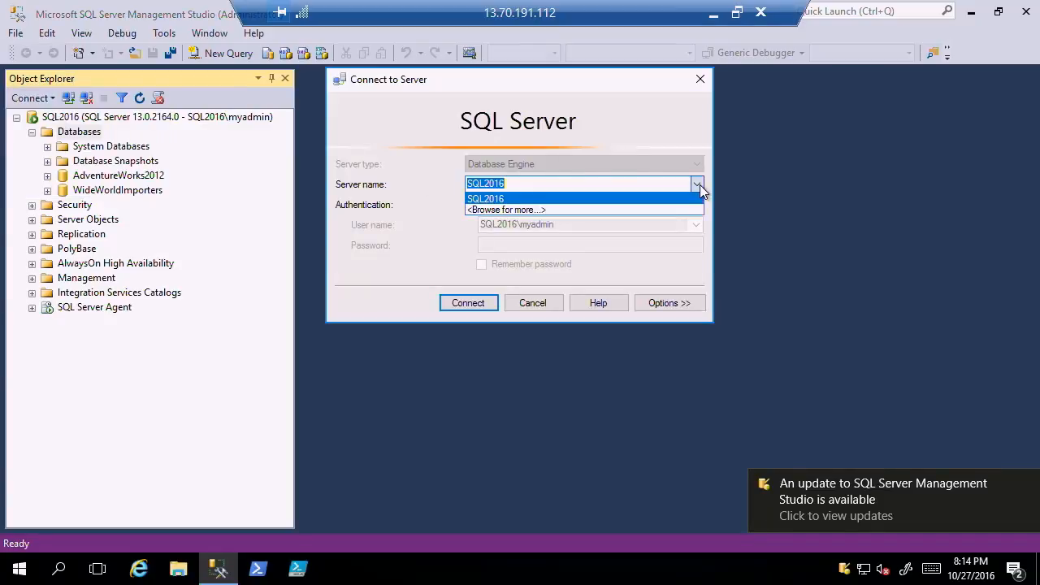
left_click(764, 213)
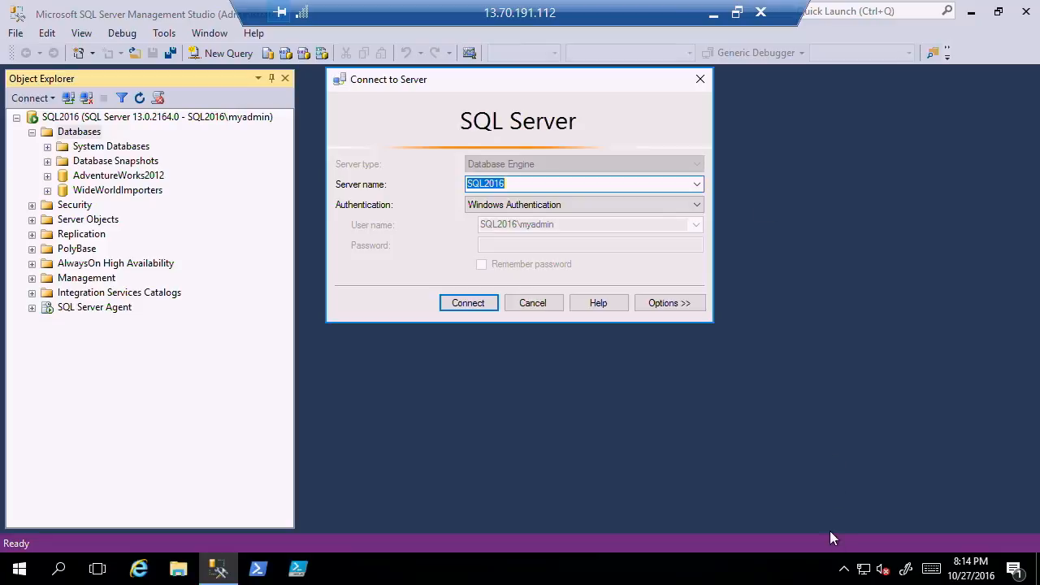
Open the Management Studio update notification and return to the connection dialog.
left_click(843, 568)
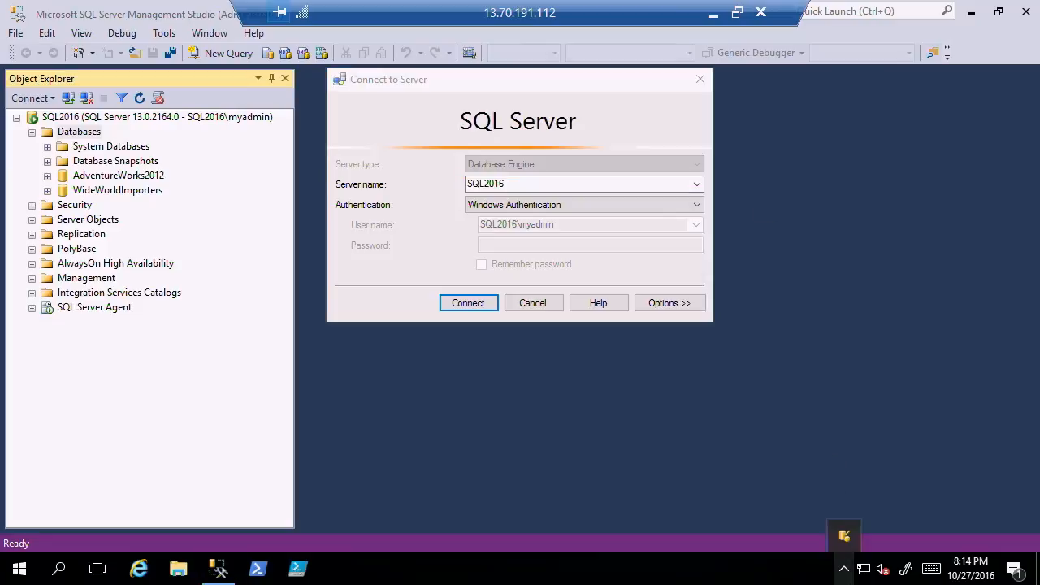
left_click(851, 546)
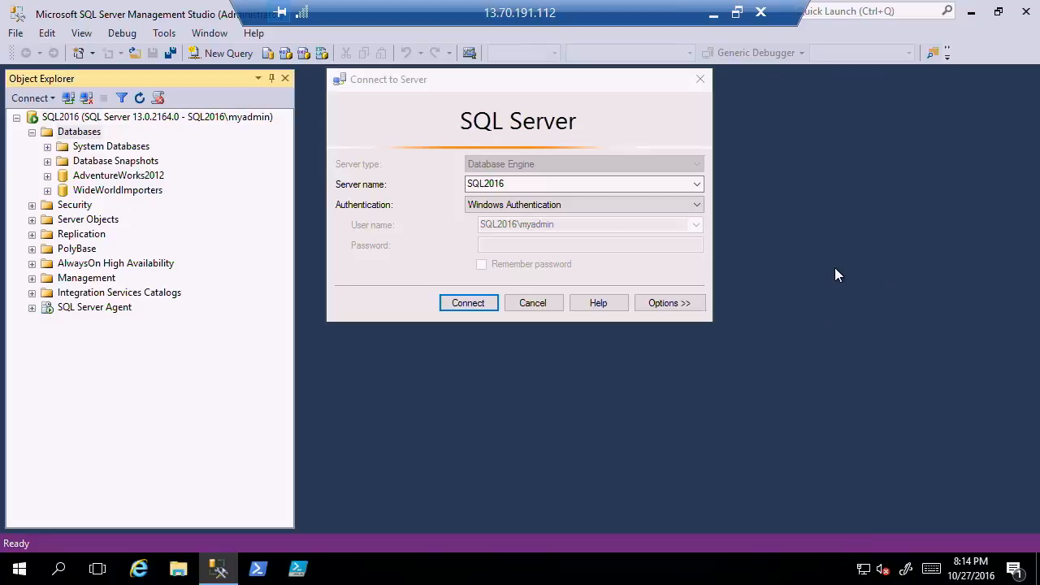
left_click(1015, 571)
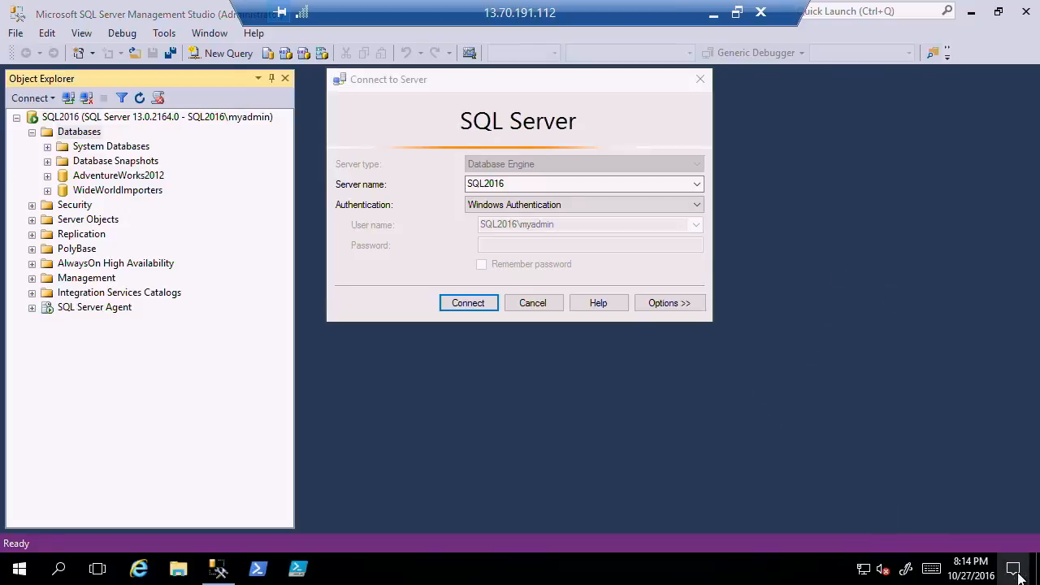
left_click(611, 472)
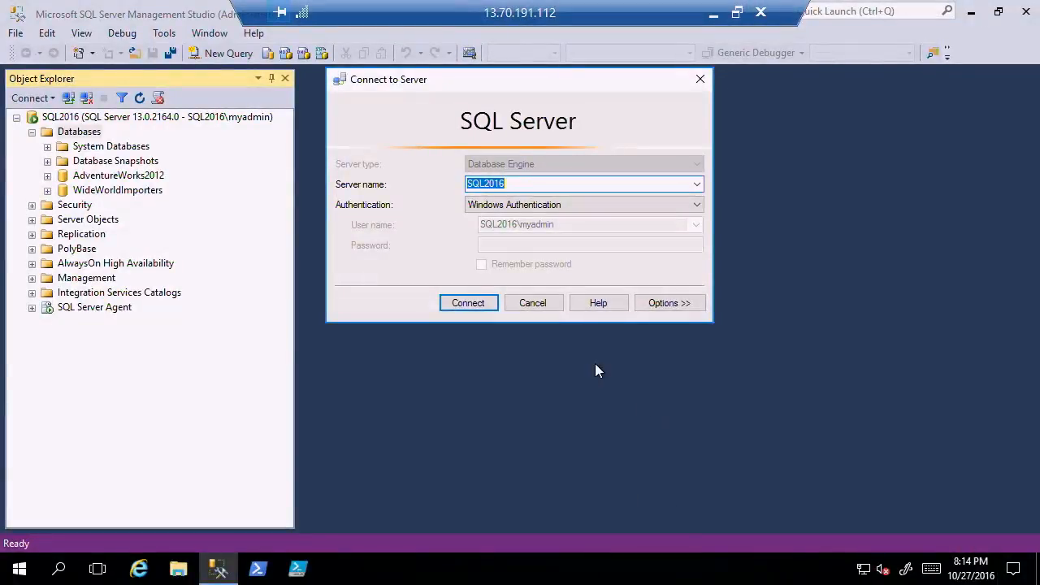
Set the server name to ignitenzsqldb.database.windows.net and the authentication to SQL Server Authentication.
left_click(696, 186)
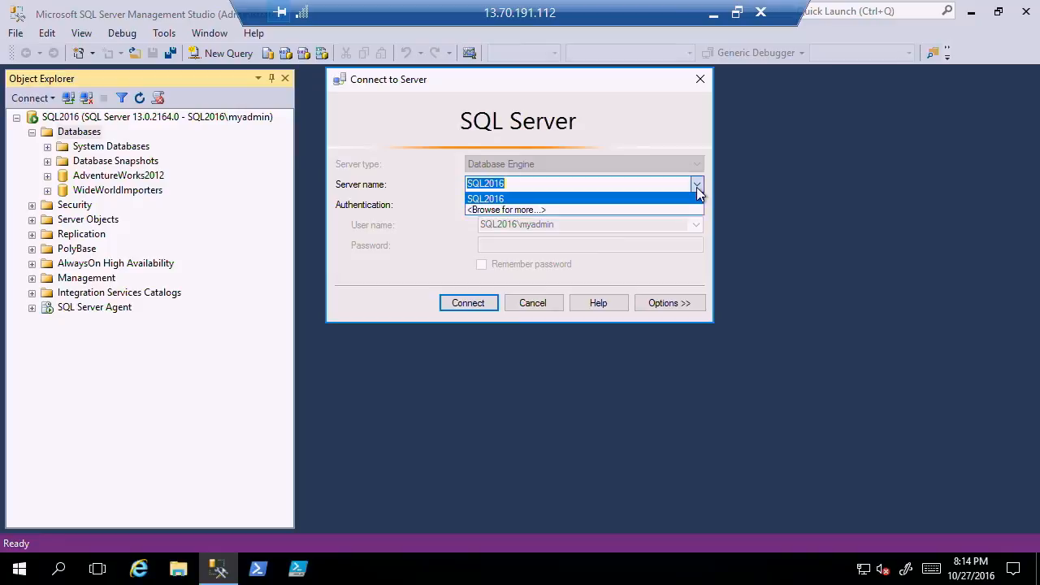
left_click(651, 183)
type("i")
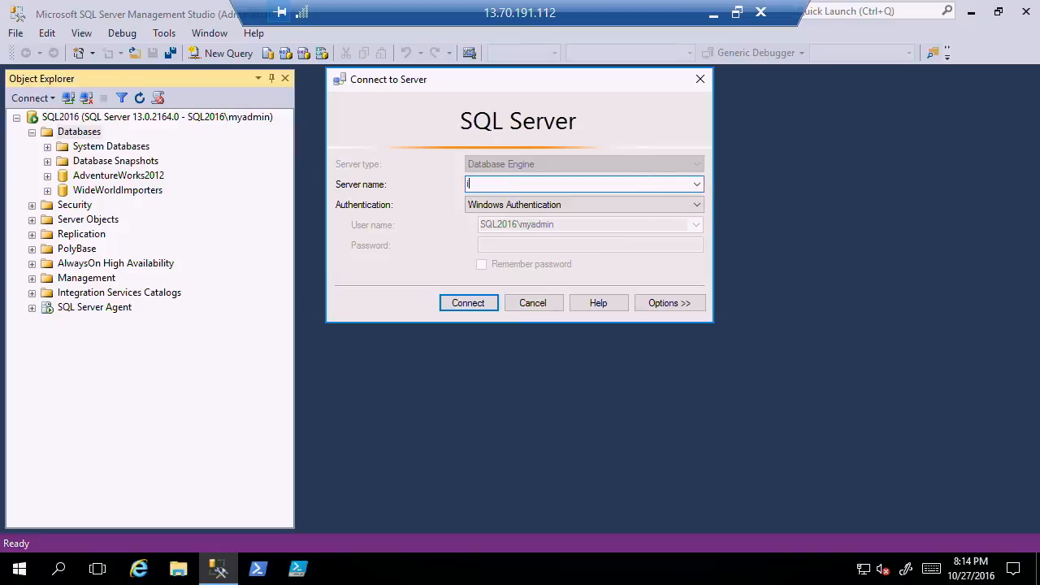
type("gnitenzsqldb.database.windows.net")
key("Tab")
key("Down")
key("Tab")
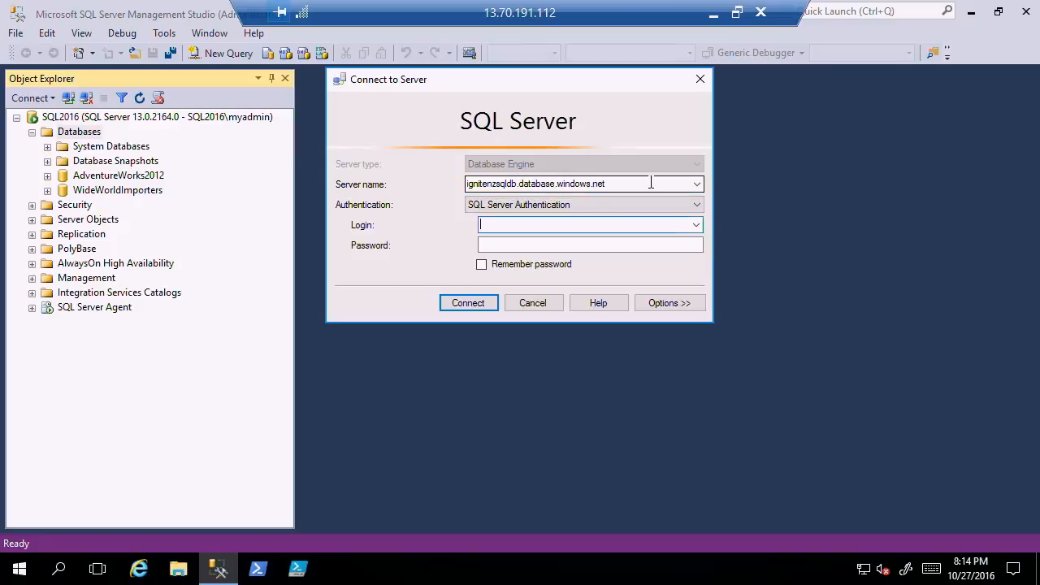
Enter the login myadmin with its password and try to connect to the Azure SQL server.
type("myadmin")
key("Tab")
type("****************")
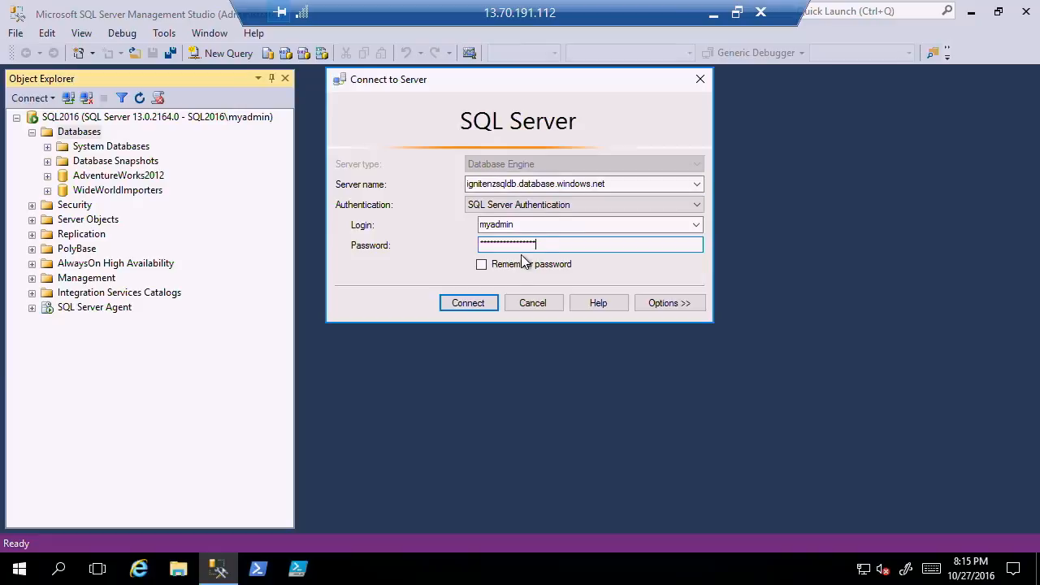
left_click(468, 302)
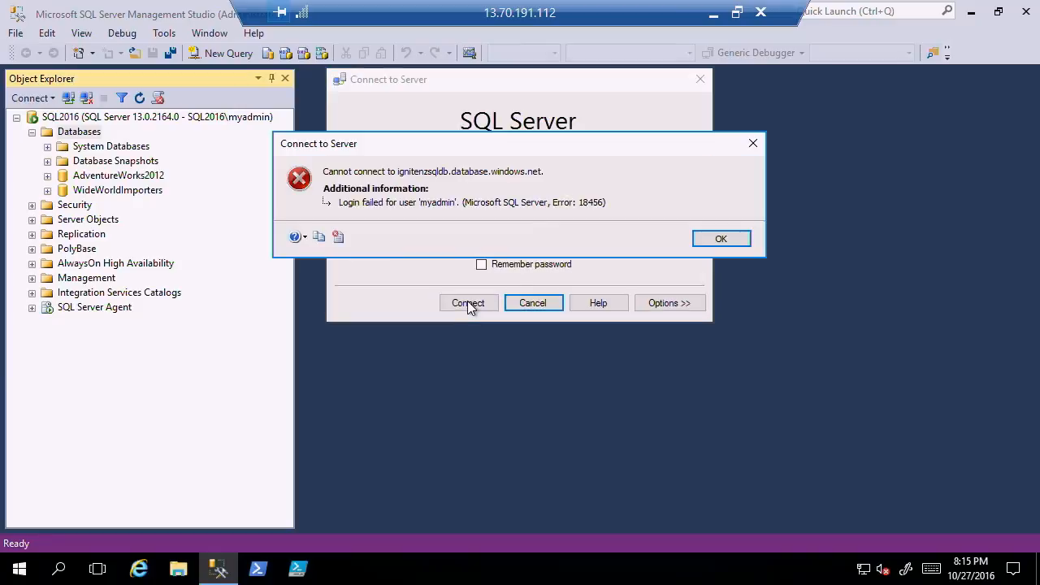
left_click(731, 238)
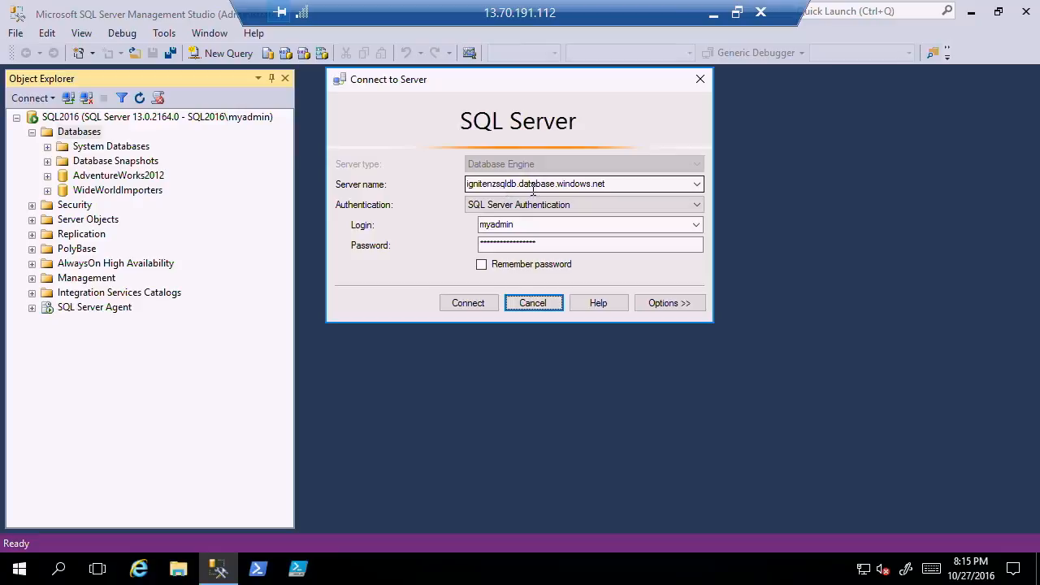
Re-enter the login's password and connect to ignitenzsqldb.database.windows.net again.
left_click(511, 255)
double_click(522, 246)
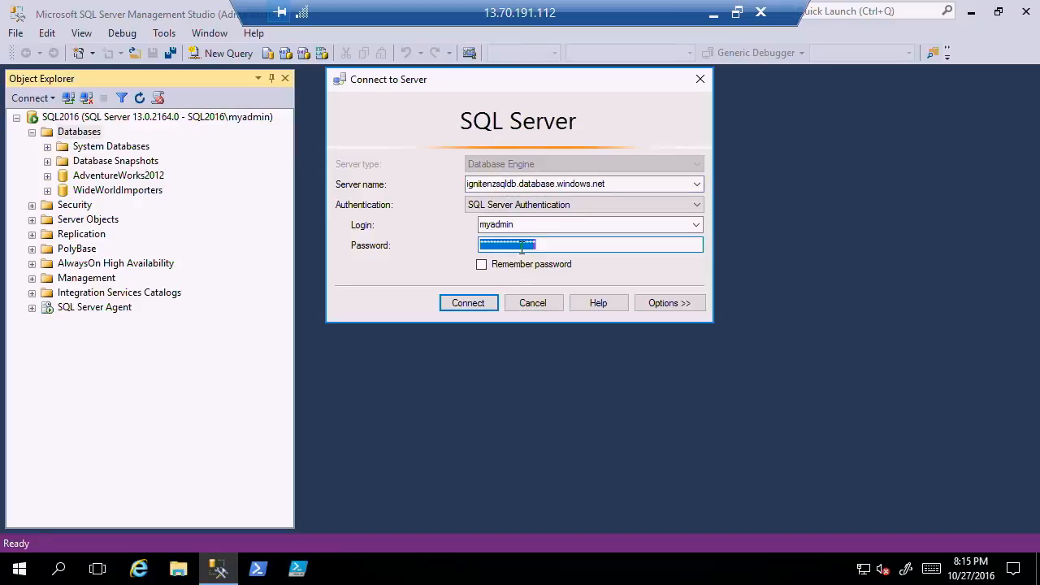
type("*************")
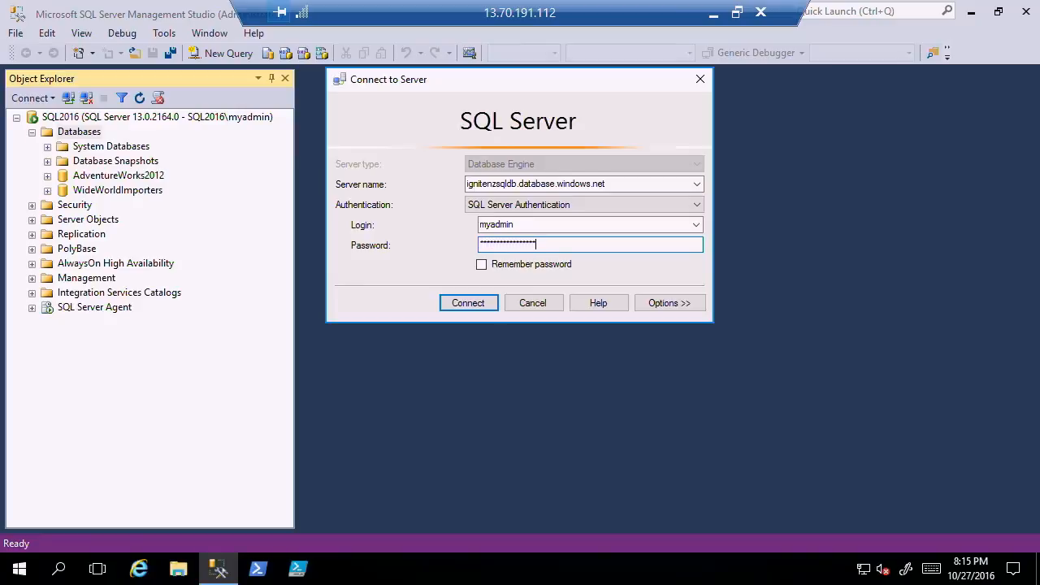
key("Return")
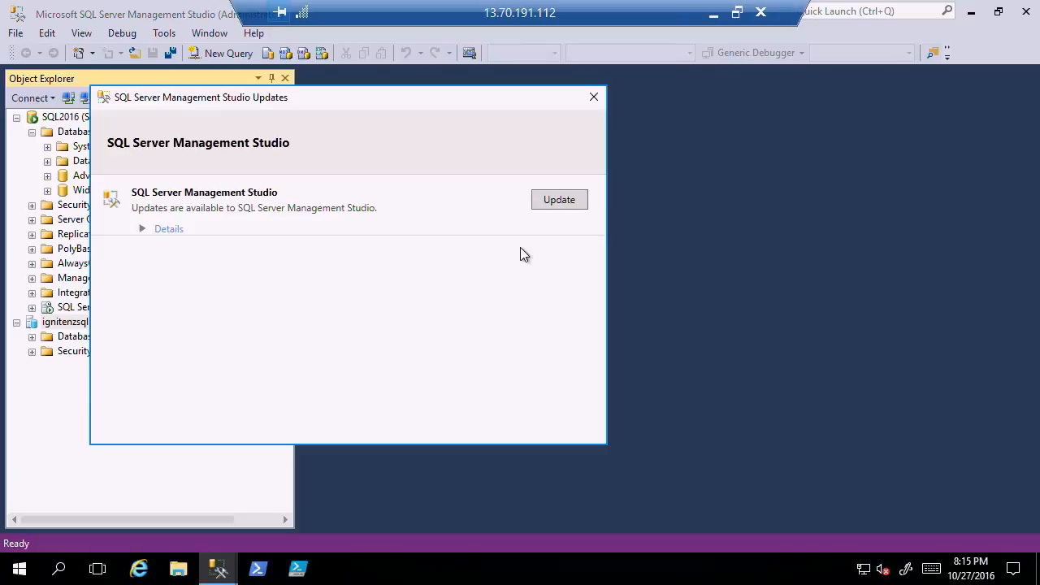
Review the Management Studio update's component details and its download page, then close the page.
left_click(144, 229)
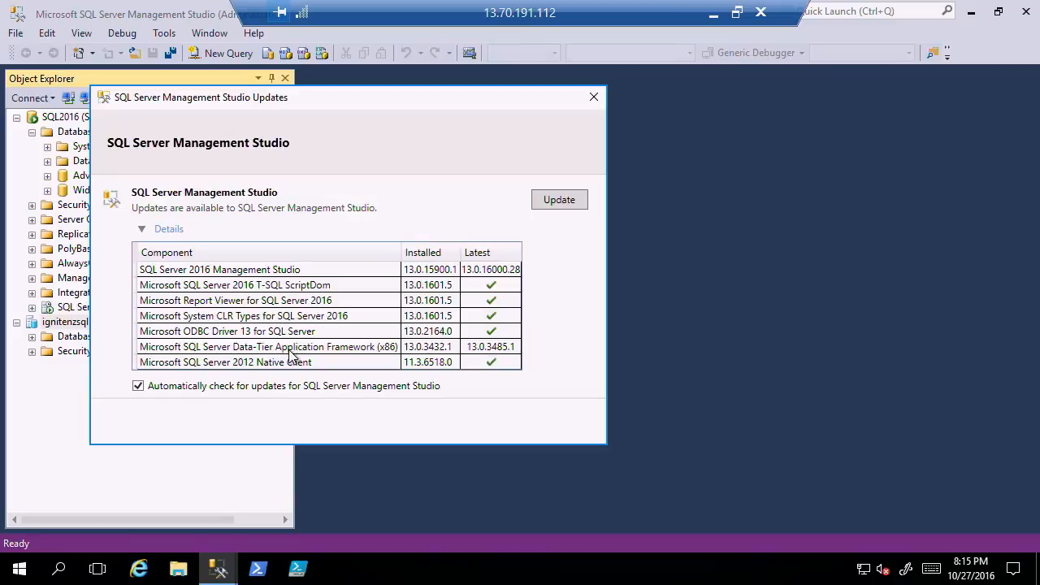
left_click(566, 200)
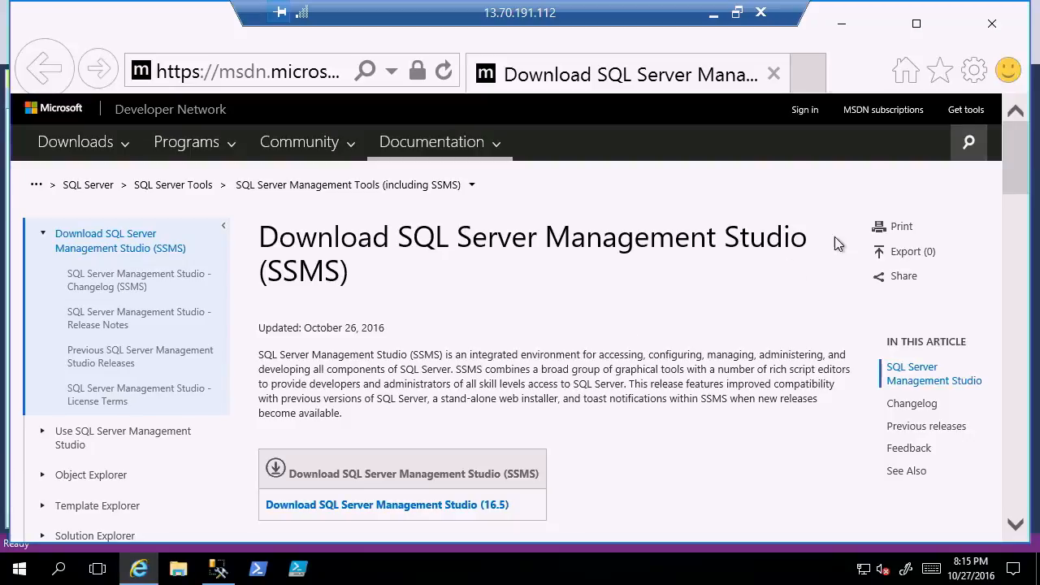
left_click(993, 25)
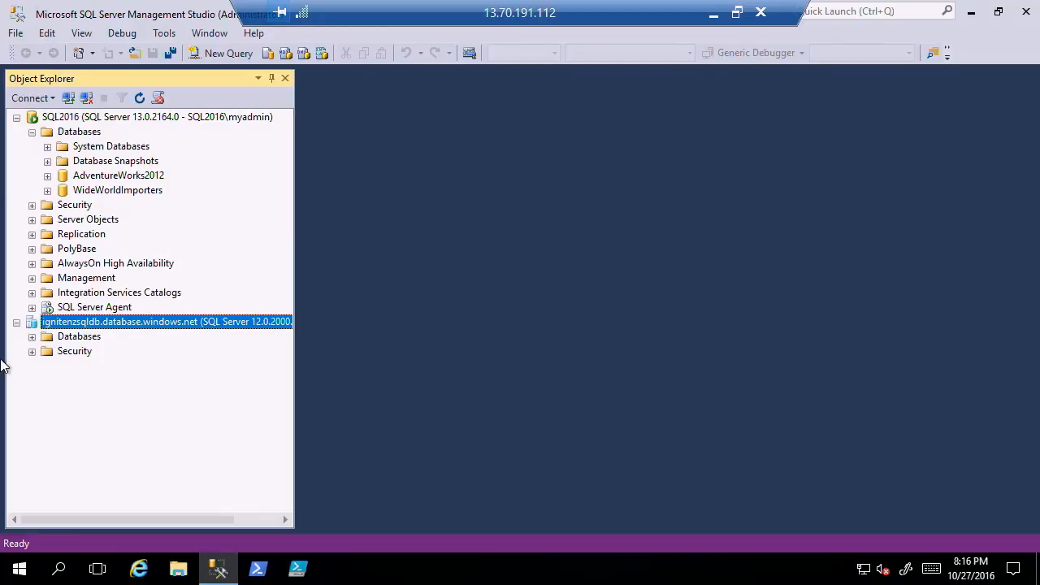
Expand the Databases folder of the ignitenzsqldb.database.windows.net server.
double_click(94, 337)
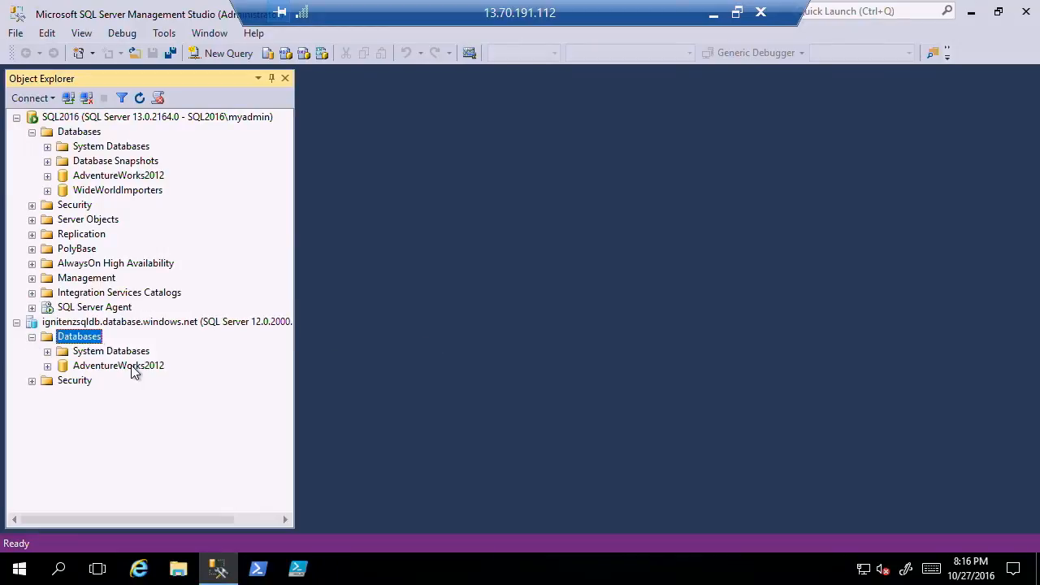
left_click(138, 53)
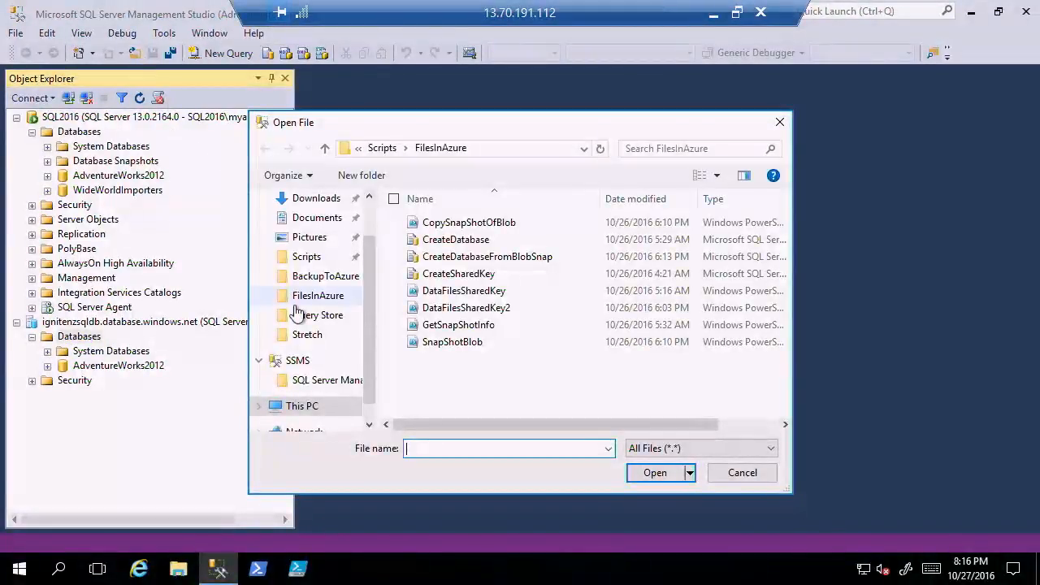
left_click(381, 147)
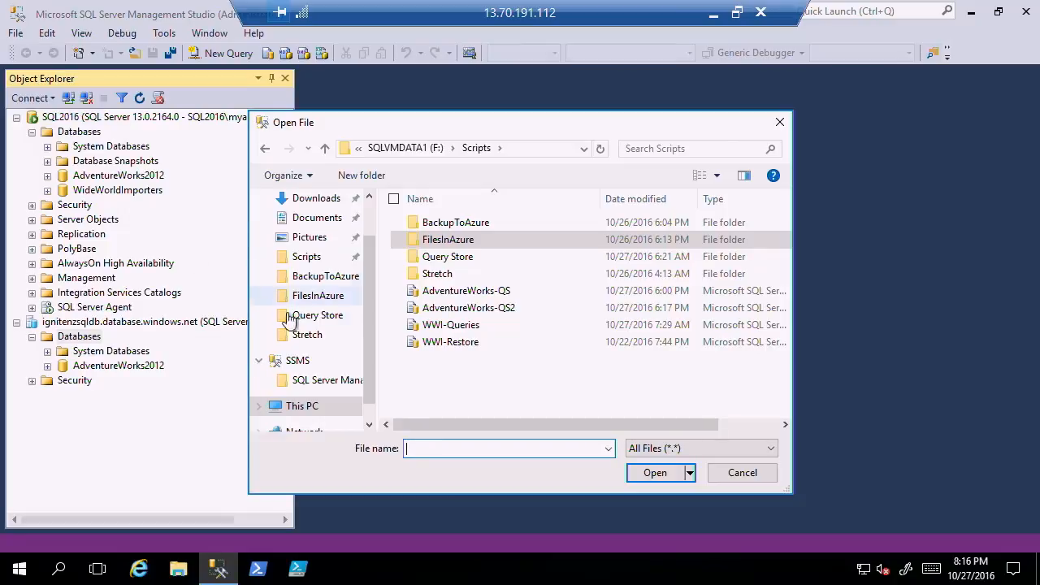
left_click(306, 259)
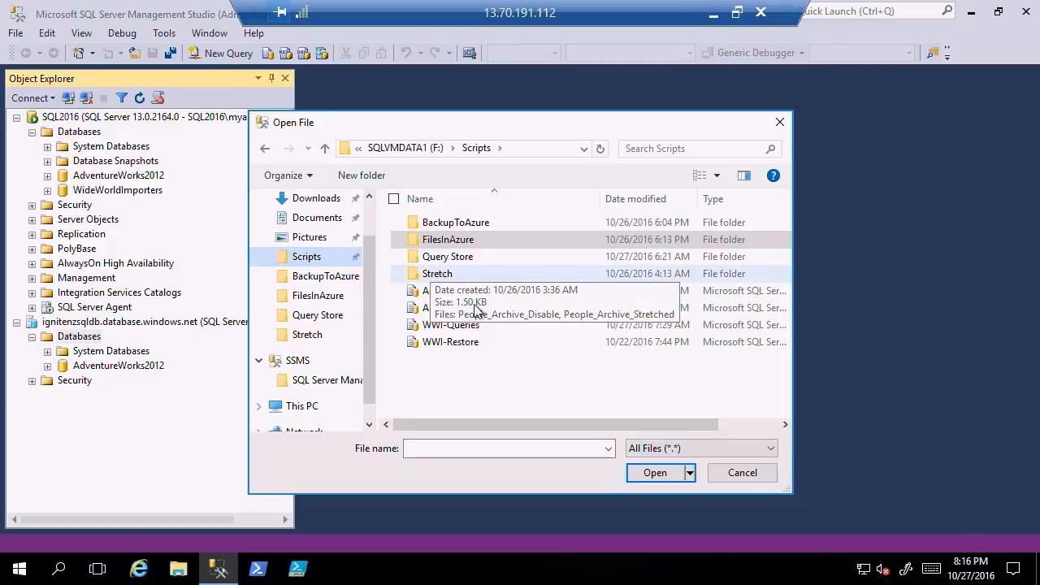
left_click(742, 473)
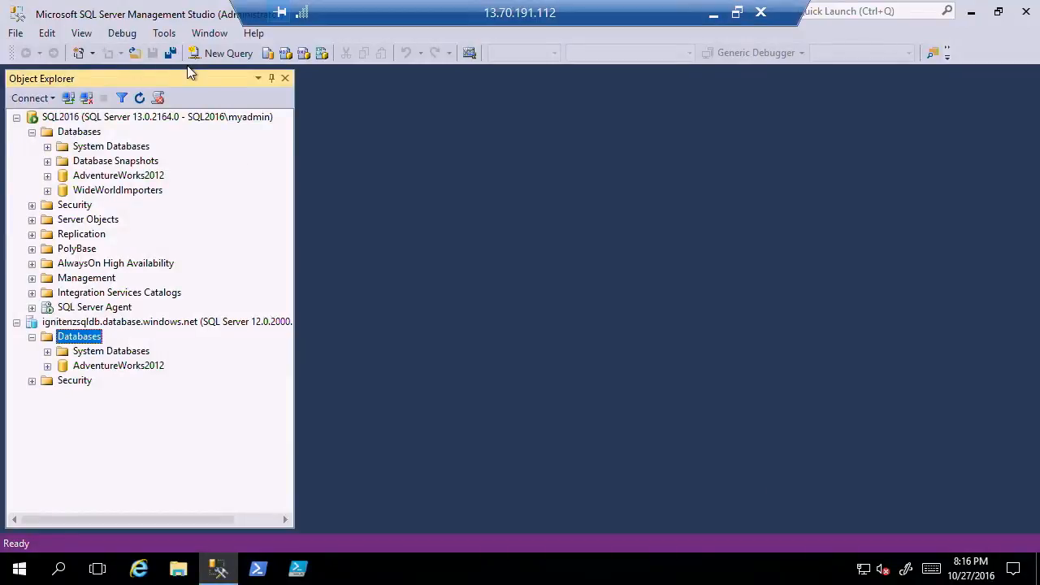
Open a new query against the Azure server's master database and run "select * from sys.dm_exec_sessions".
left_click(217, 54)
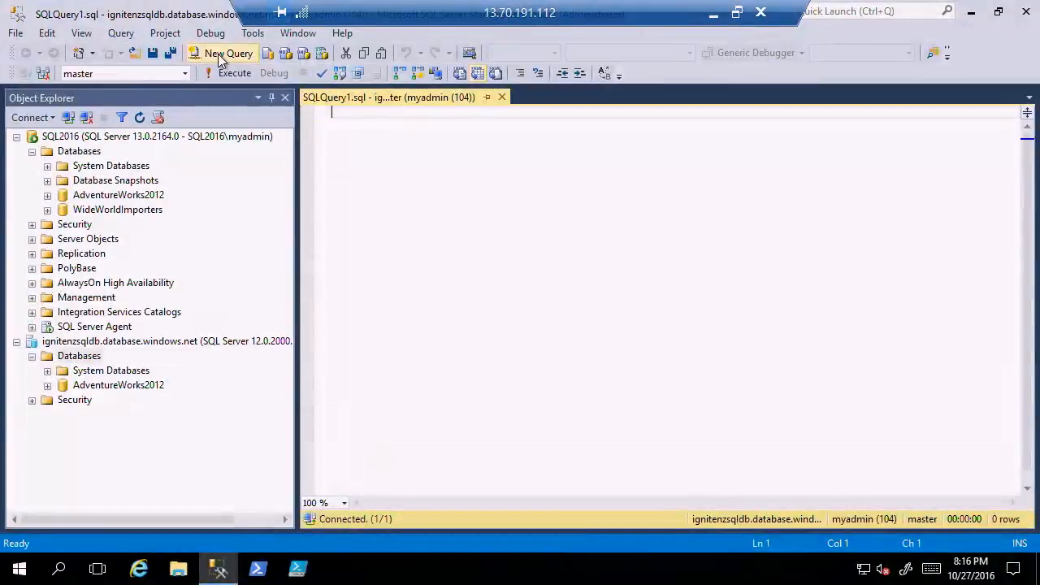
type("select *")
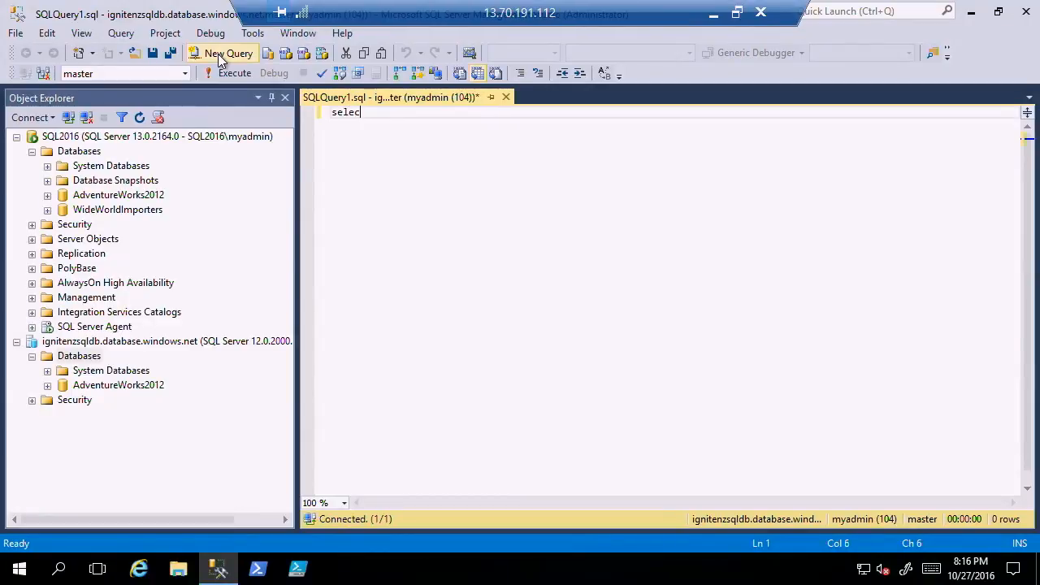
key("Return")
type("rom")
key("BackSpace")
key("BackSpace")
key("BackSpace")
type("fr")
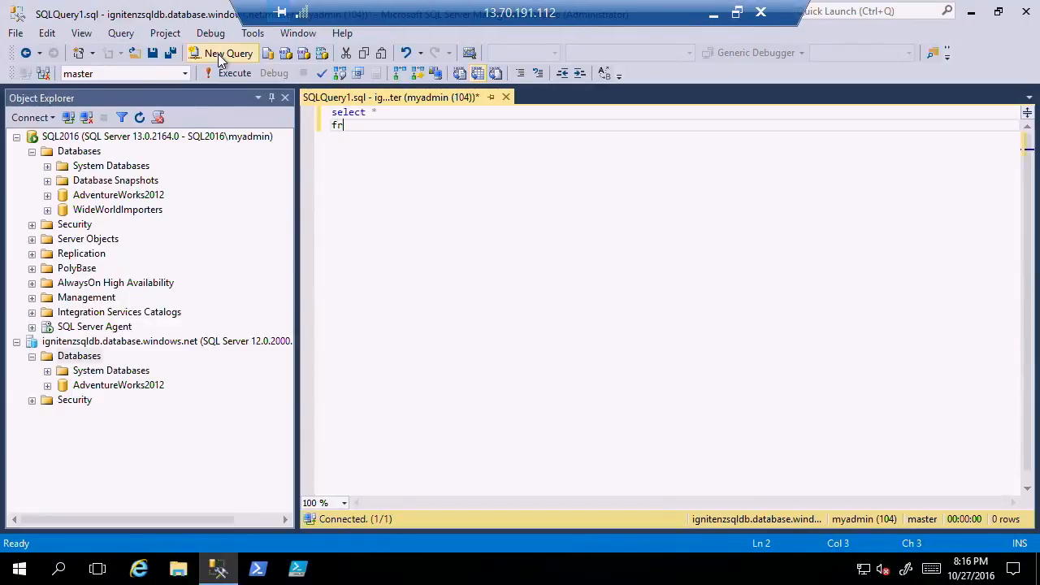
type("om sys.dm_")
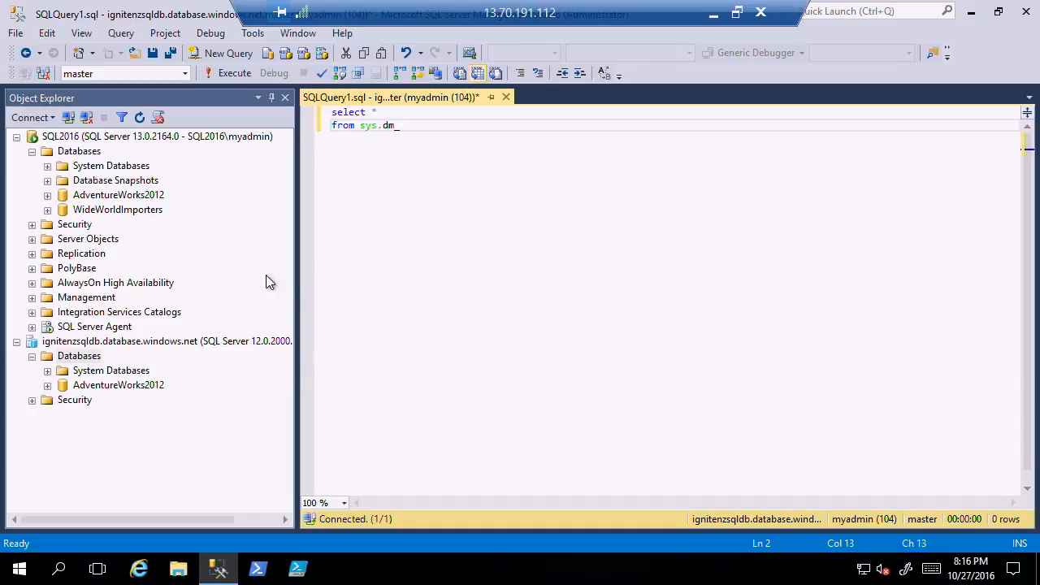
type("exec ")
type("sessions")
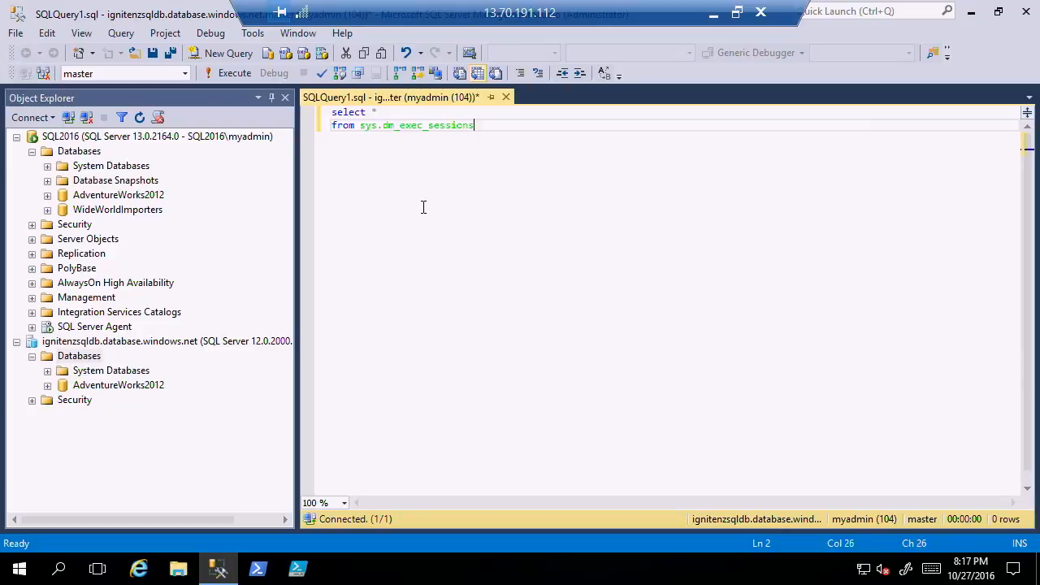
key("F5")
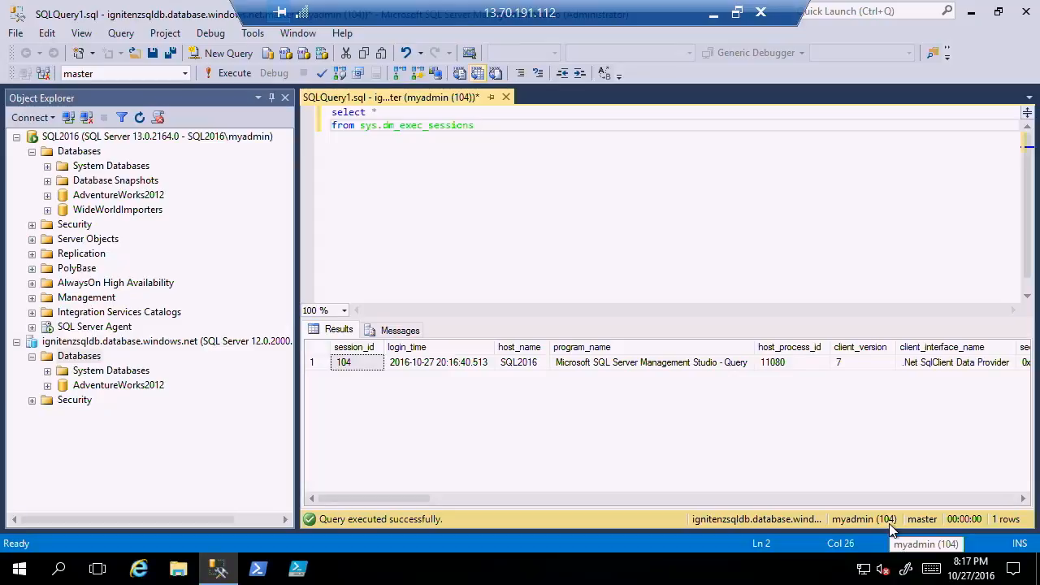
Review the returned session row across its columns, from session_id through the request times and reads, and return to the first column.
left_click(360, 368)
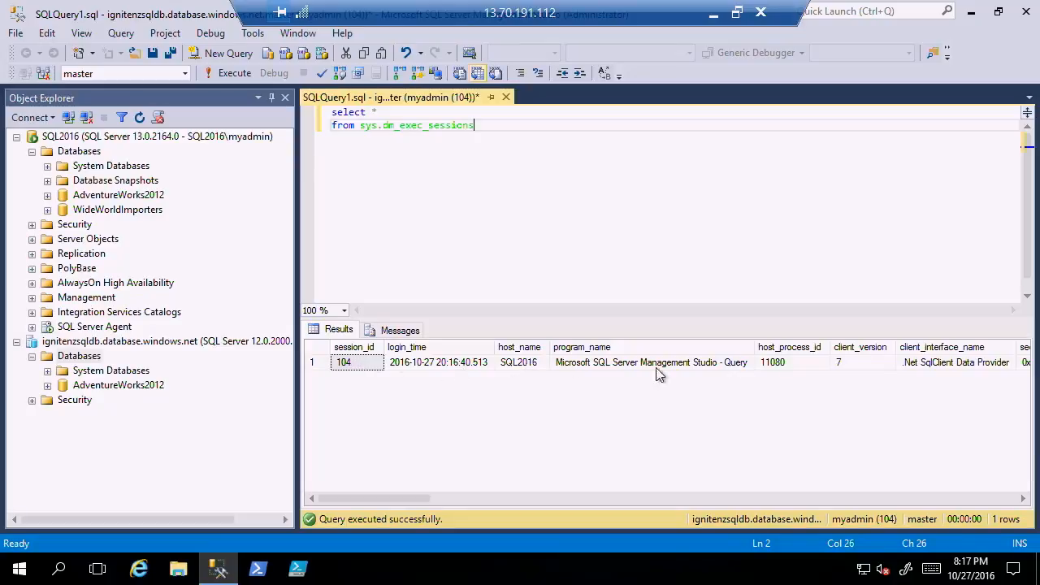
left_click_drag(346, 498, 453, 516)
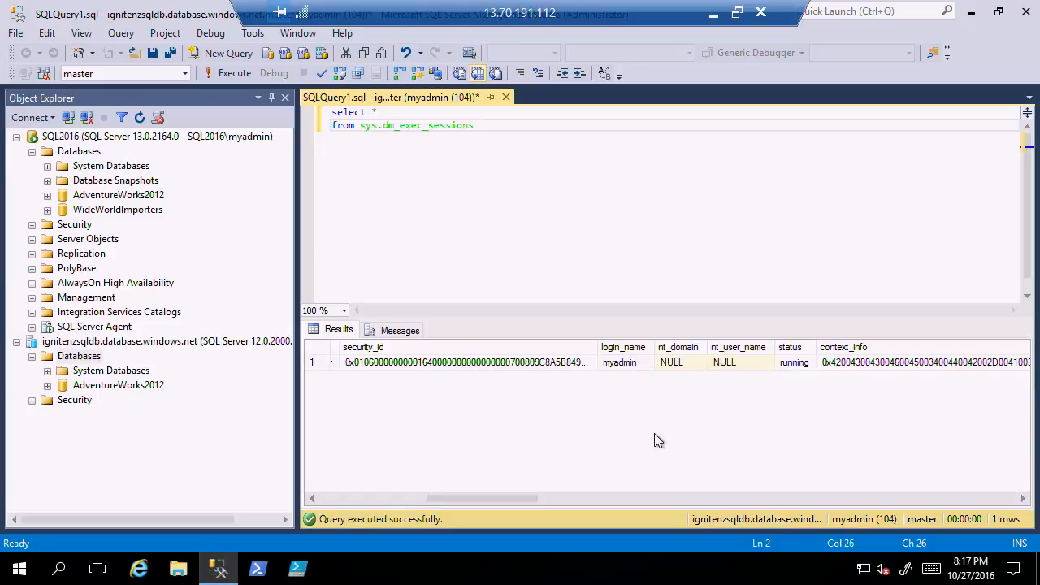
left_click_drag(430, 496, 552, 517)
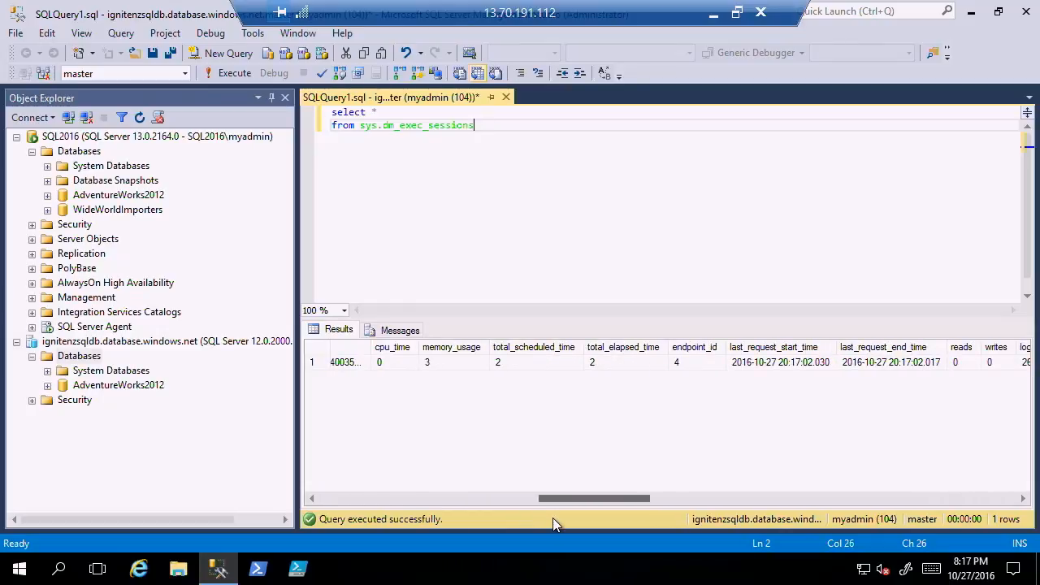
left_click_drag(553, 517, 326, 499)
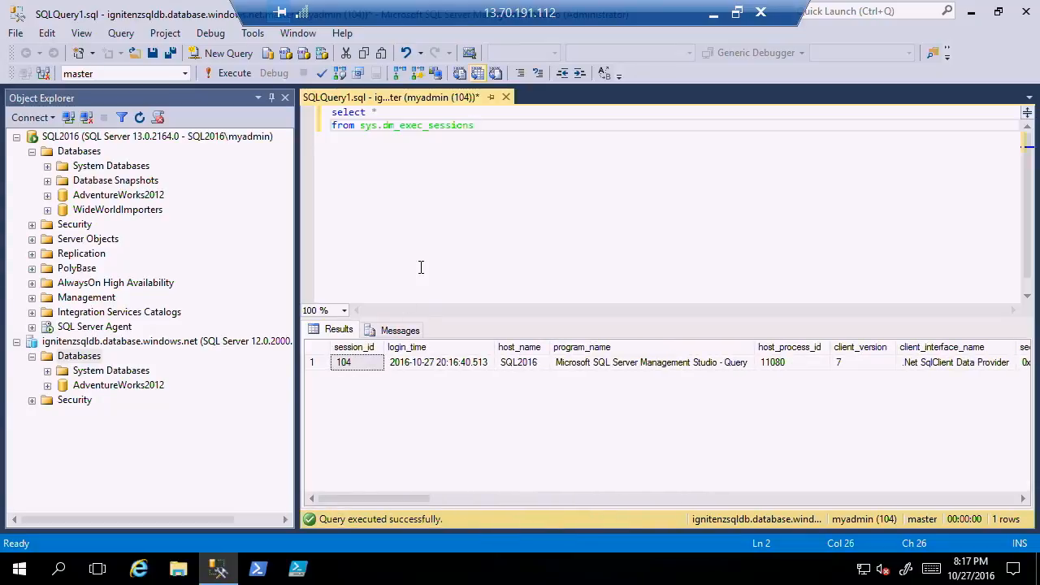
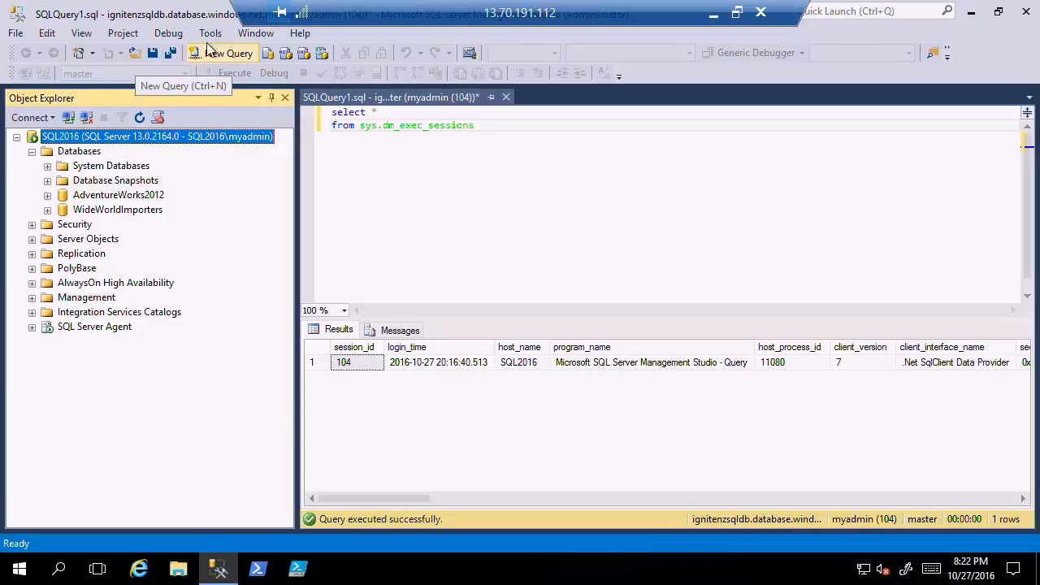
Examine the program options for SQL Server query results, the text editor and the general environment settings.
left_click(213, 37)
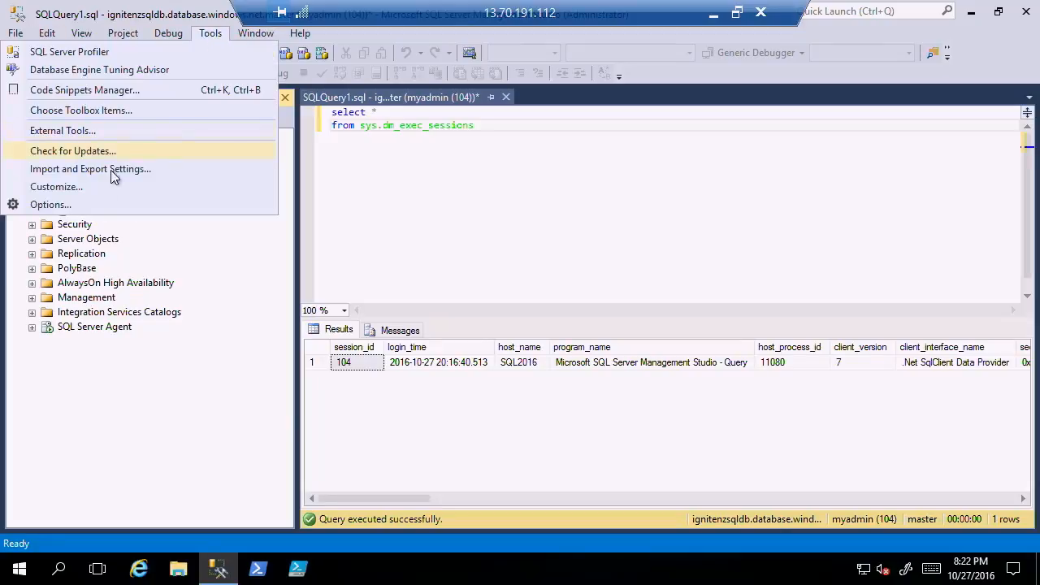
left_click(80, 205)
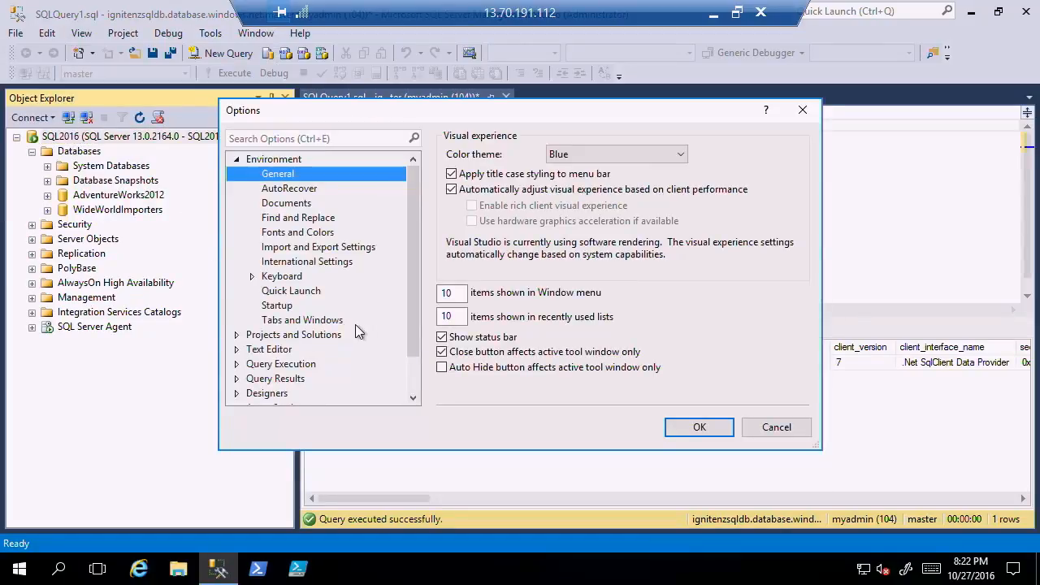
scroll(415, 396, "down", 1)
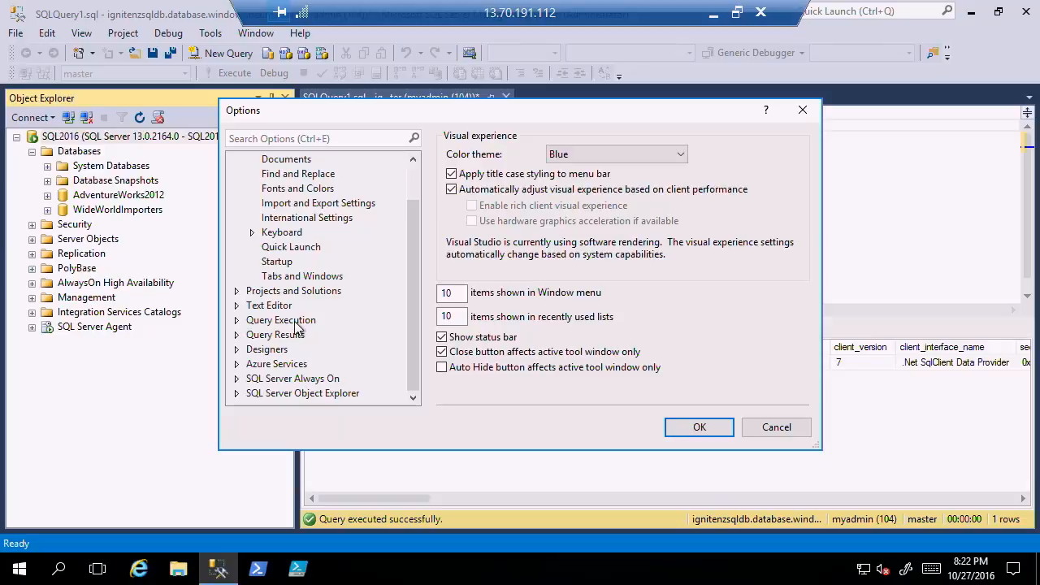
double_click(286, 338)
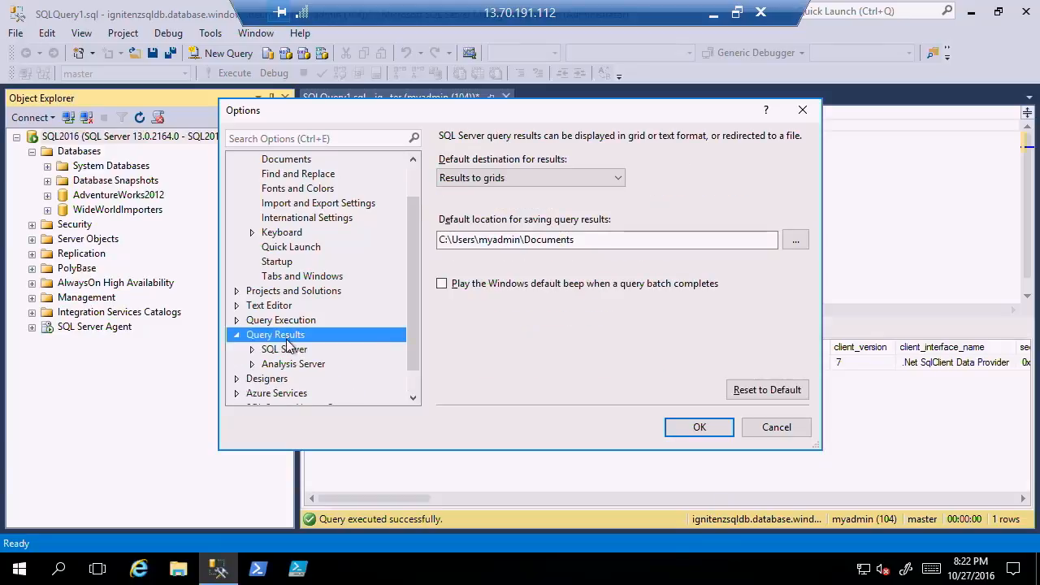
left_click(288, 351)
double_click(288, 355)
left_click(288, 355)
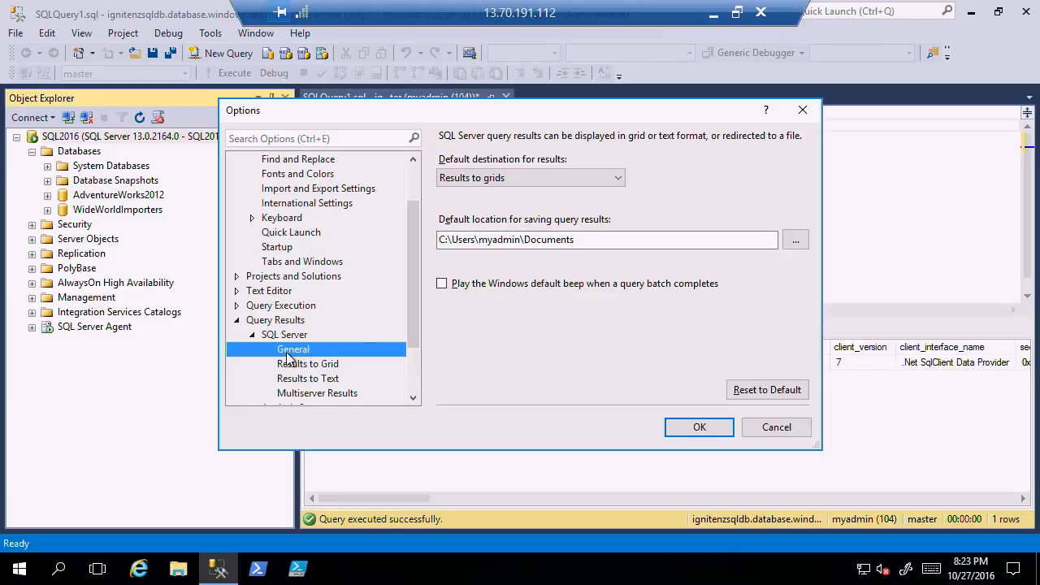
left_click(278, 282)
double_click(276, 292)
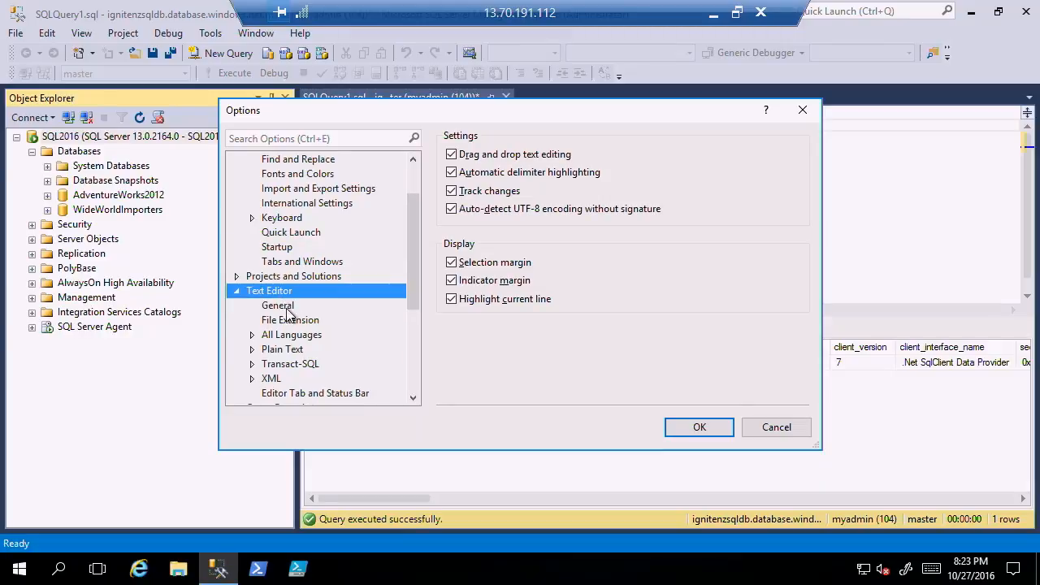
left_click(286, 308)
scroll(410, 248, "up", 2)
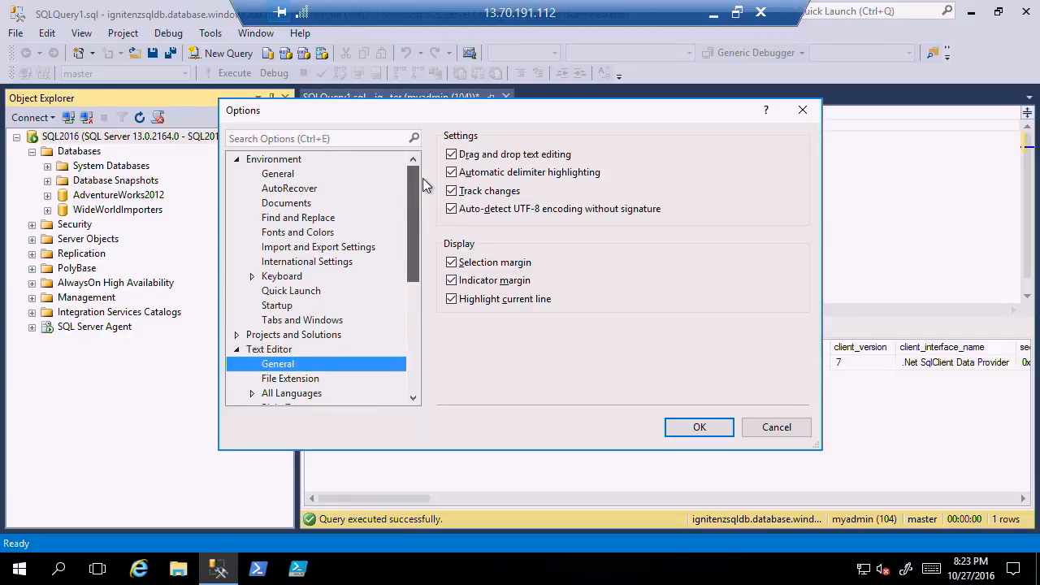
left_click(289, 178)
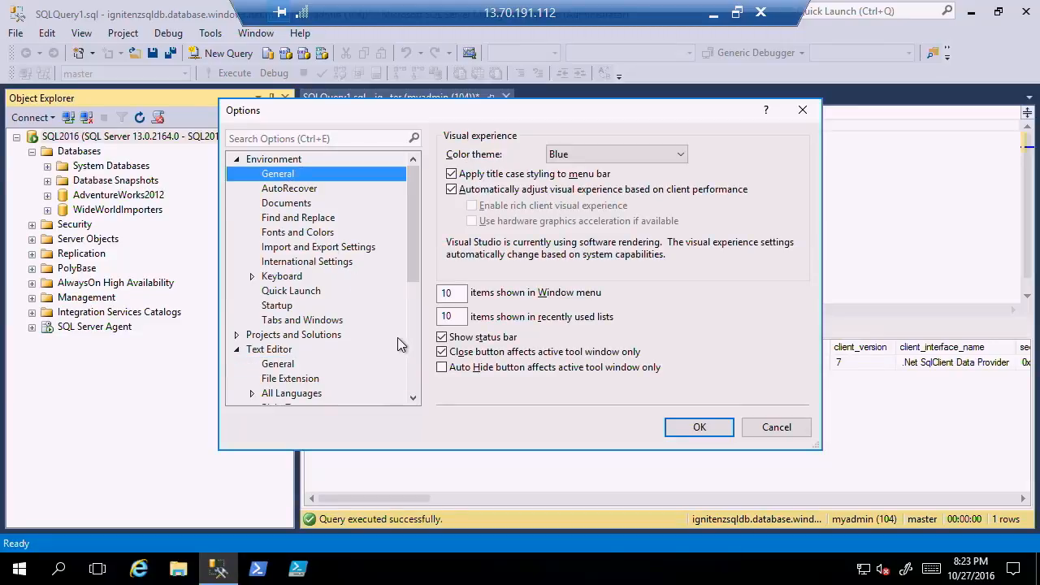
Examine the Object Explorer command and scripting options, the designer options and the query result options, and close the options without saving.
left_click(416, 376)
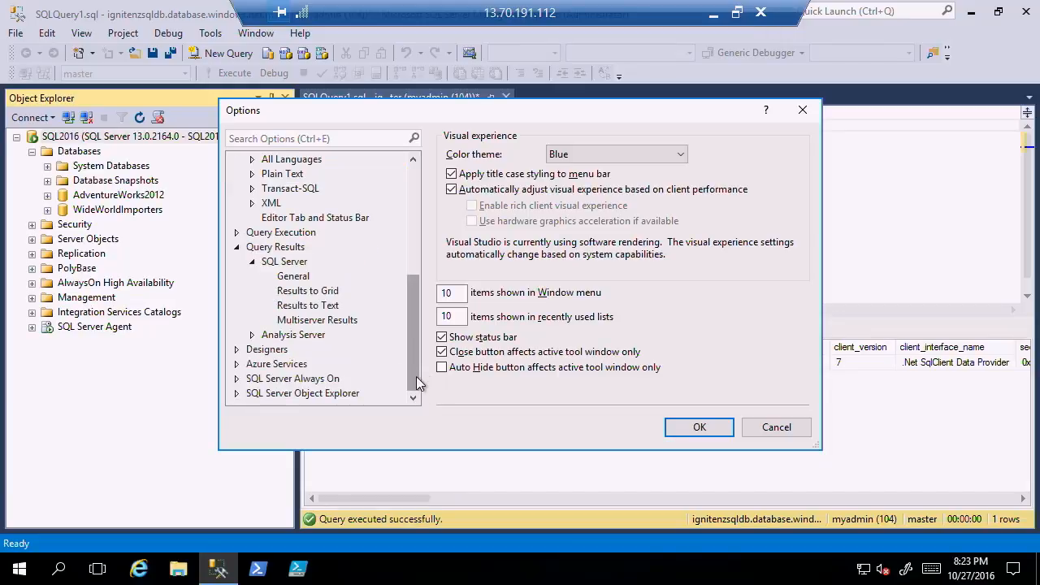
left_click(302, 394)
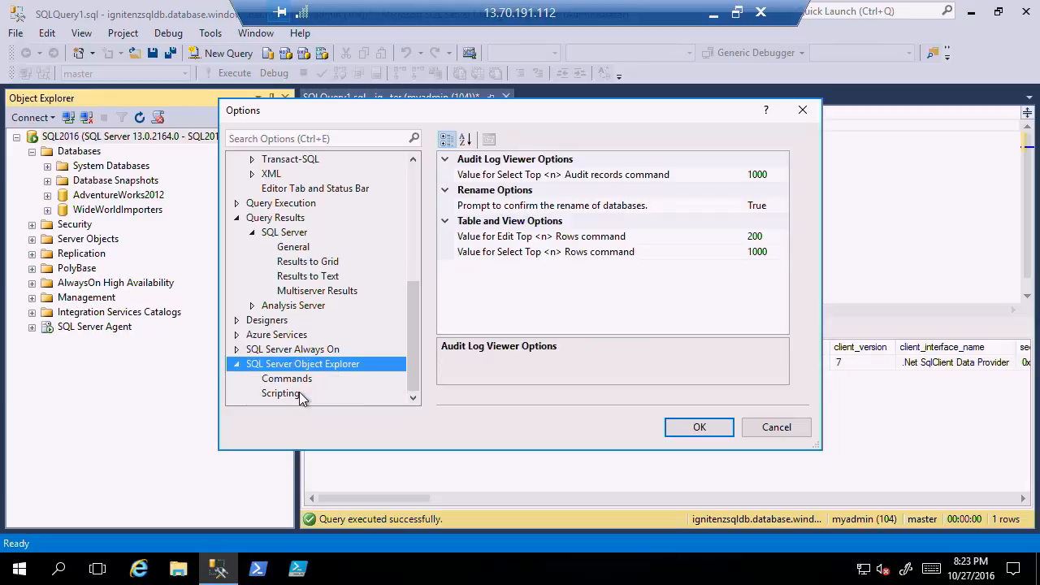
left_click(281, 393)
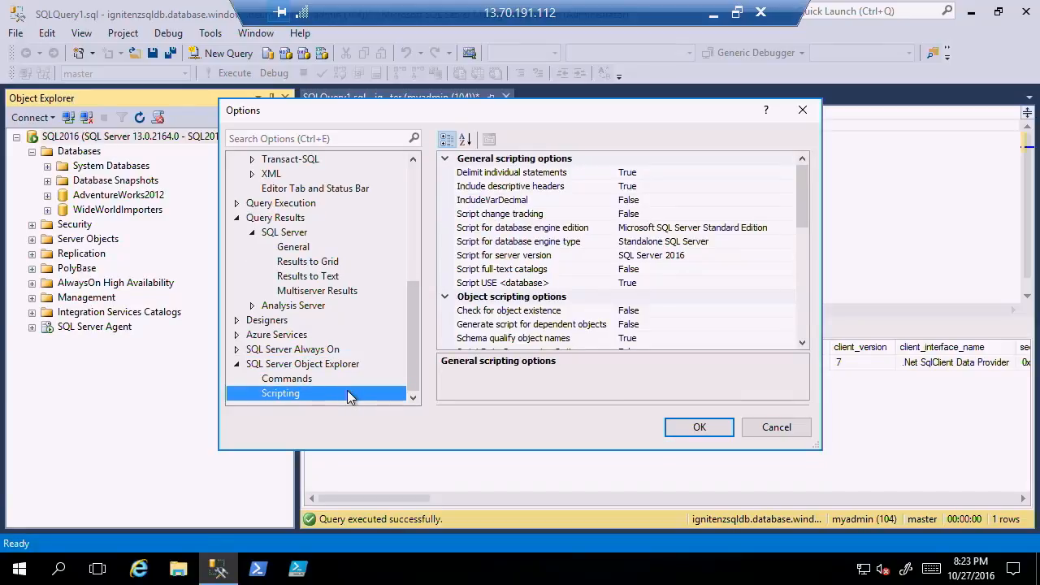
left_click(276, 319)
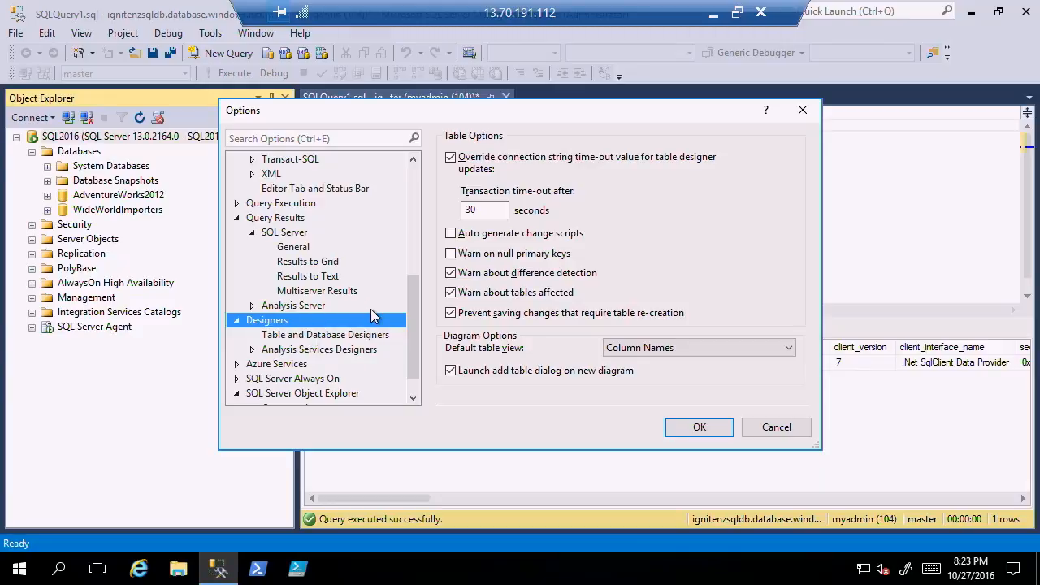
left_click(299, 252)
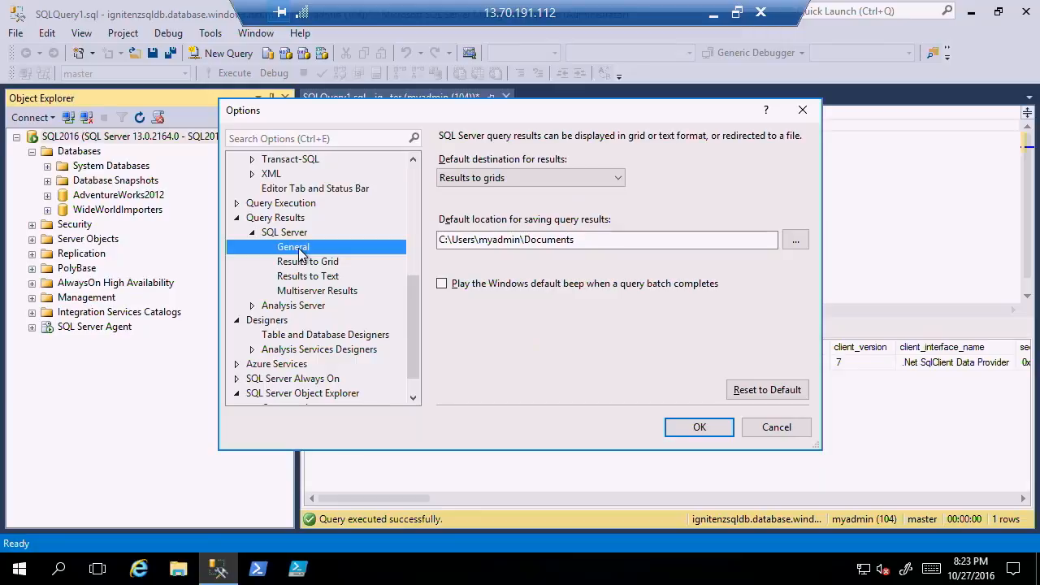
left_click(288, 234)
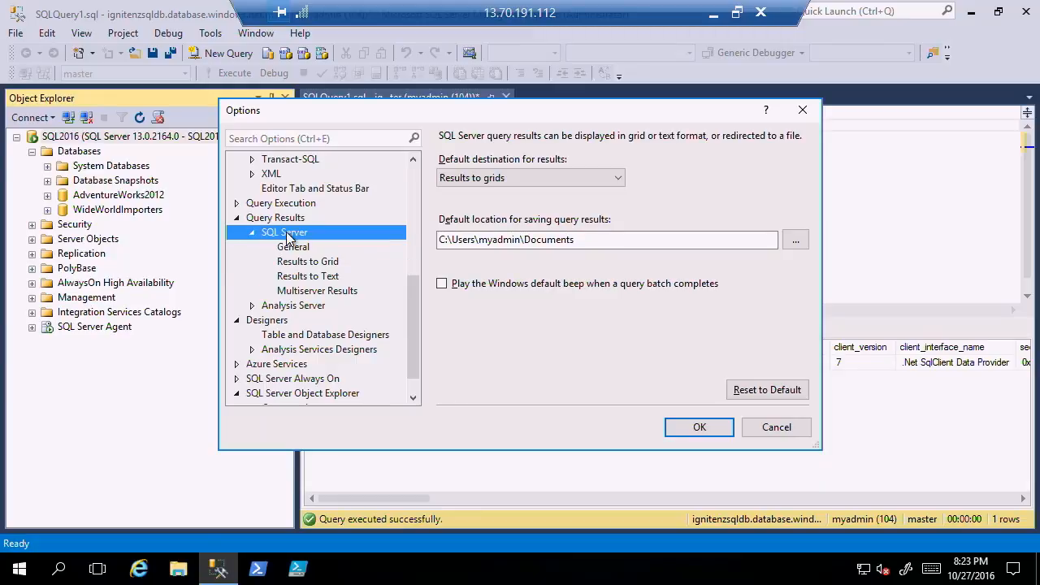
left_click(415, 398)
left_click(414, 397)
left_click(301, 379)
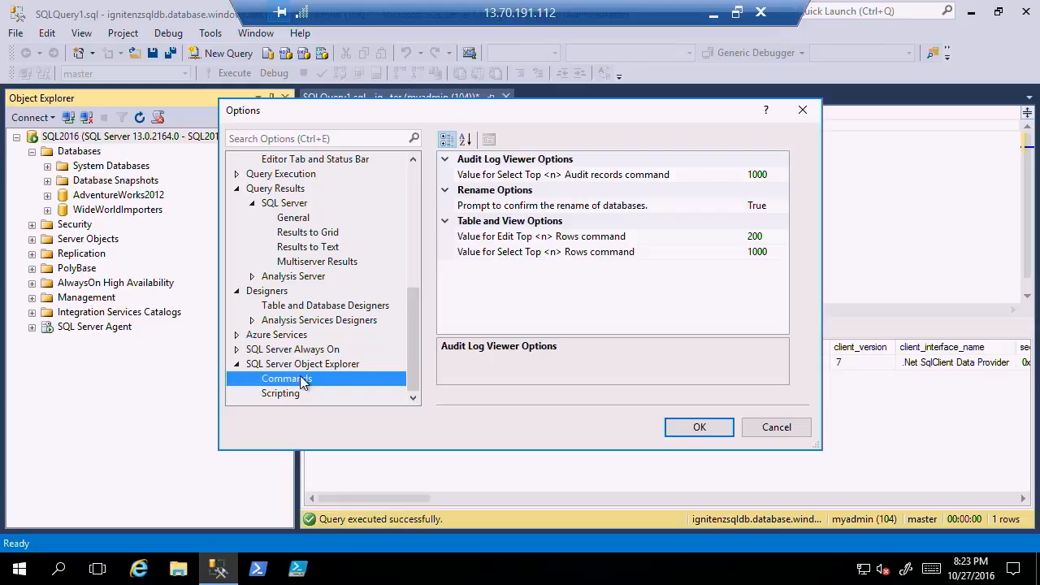
left_click(778, 429)
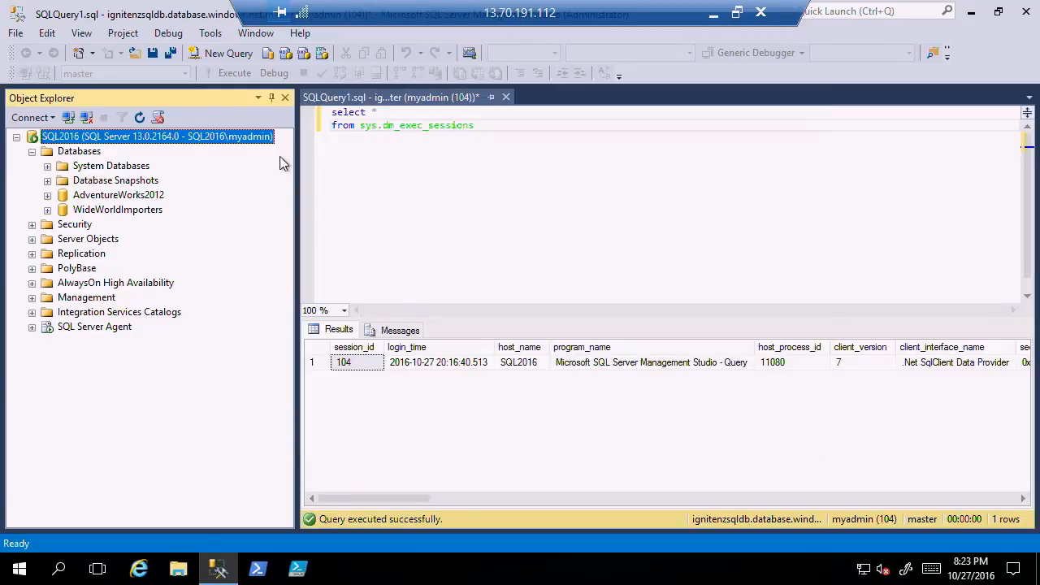
Open the WWI-Queries, AdventureWorks-QS and AdventureWorks-QS2 script files from the Scripts folder.
left_click(133, 53)
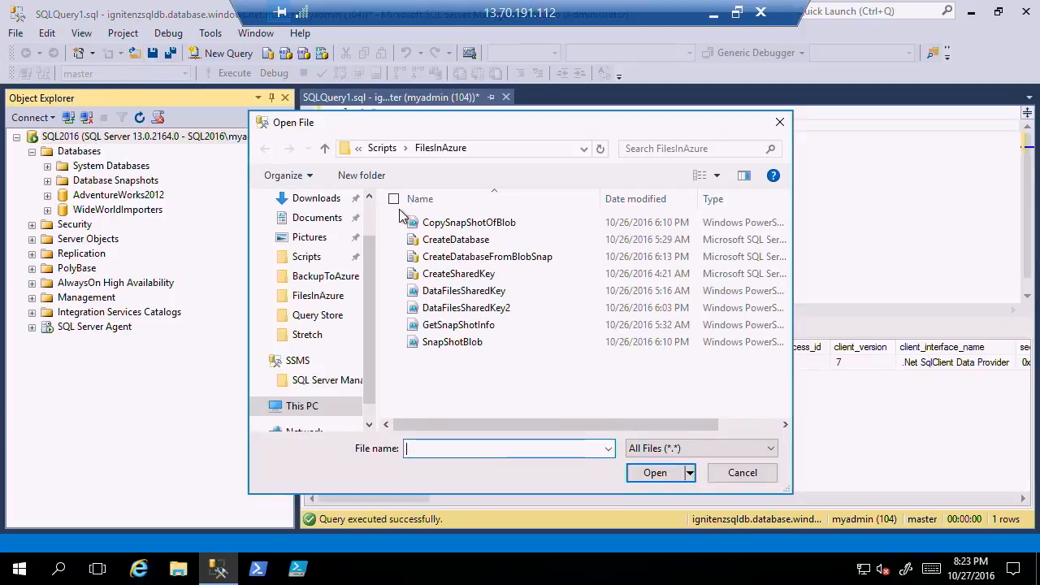
left_click(379, 150)
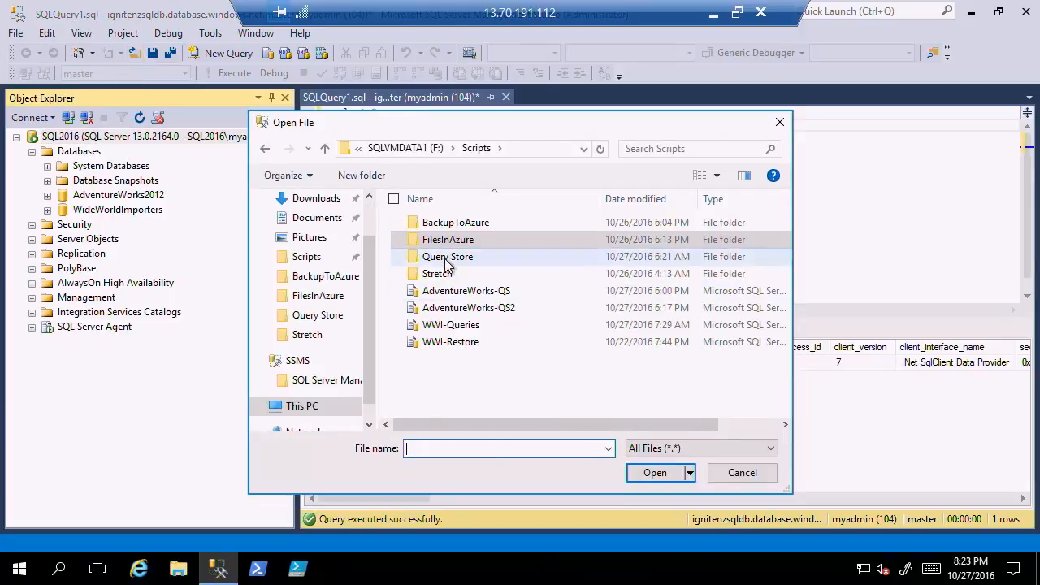
double_click(479, 326)
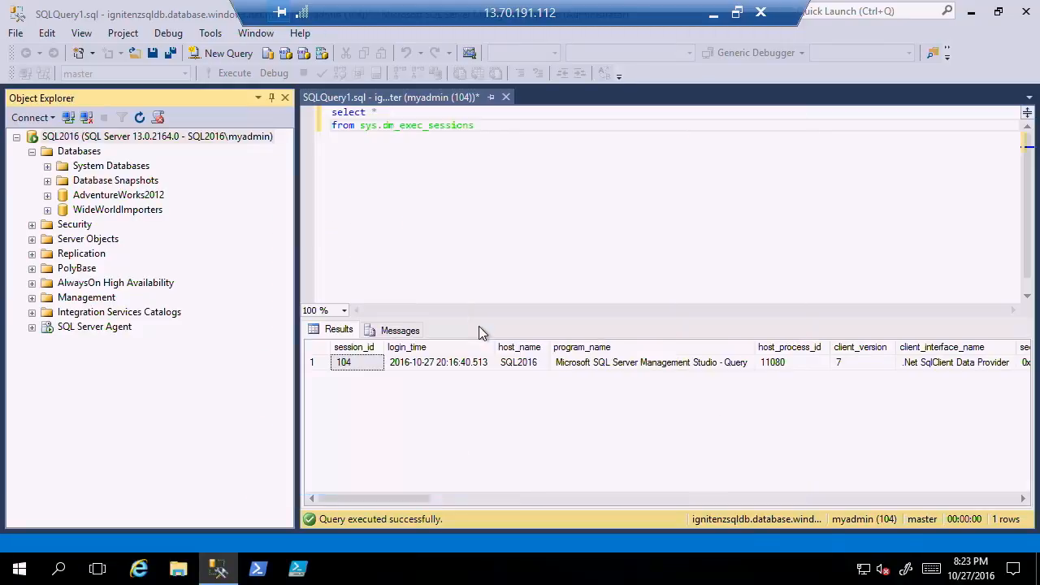
left_click(136, 55)
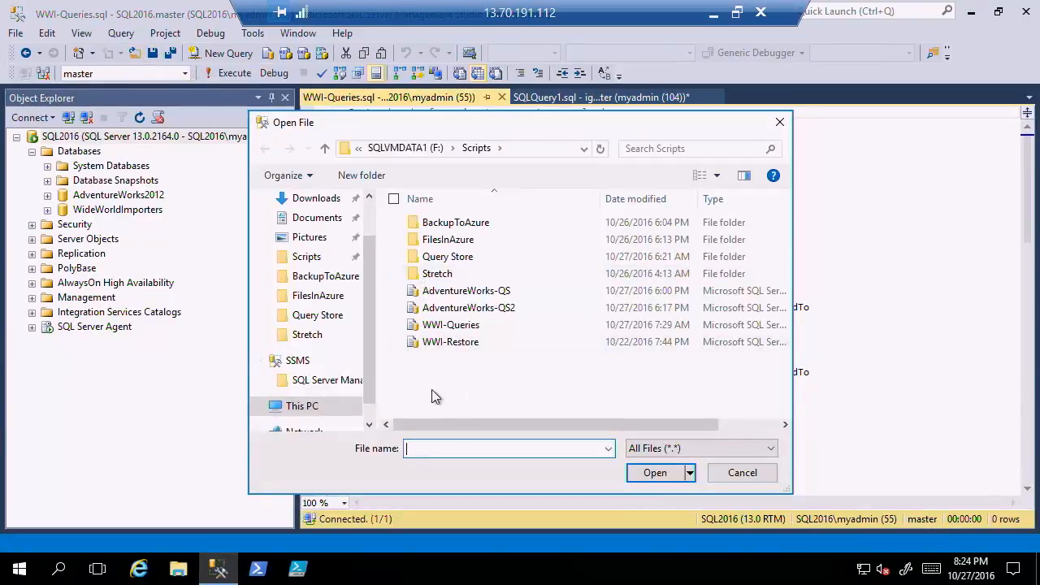
double_click(485, 294)
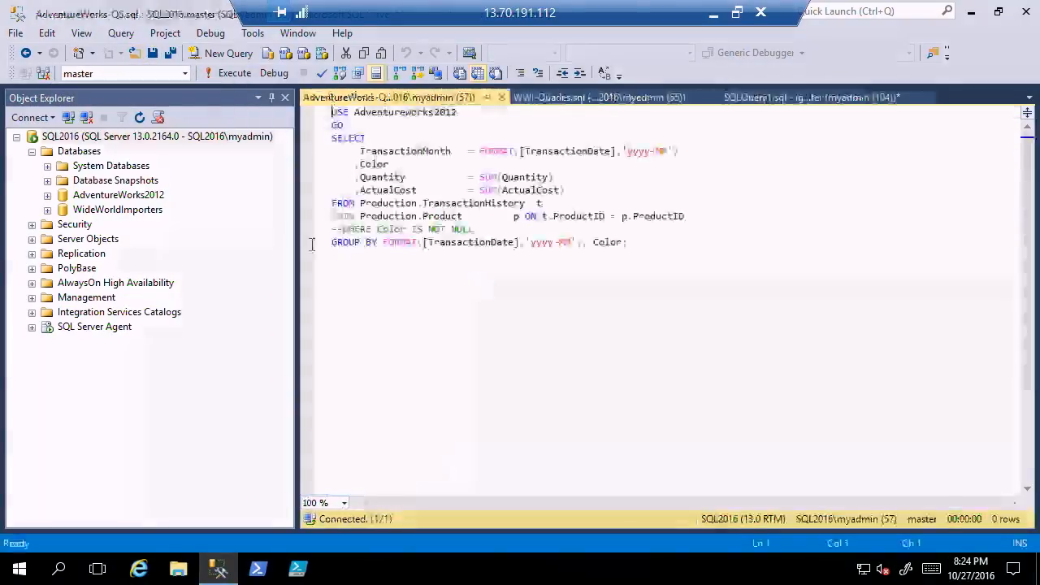
left_click(135, 57)
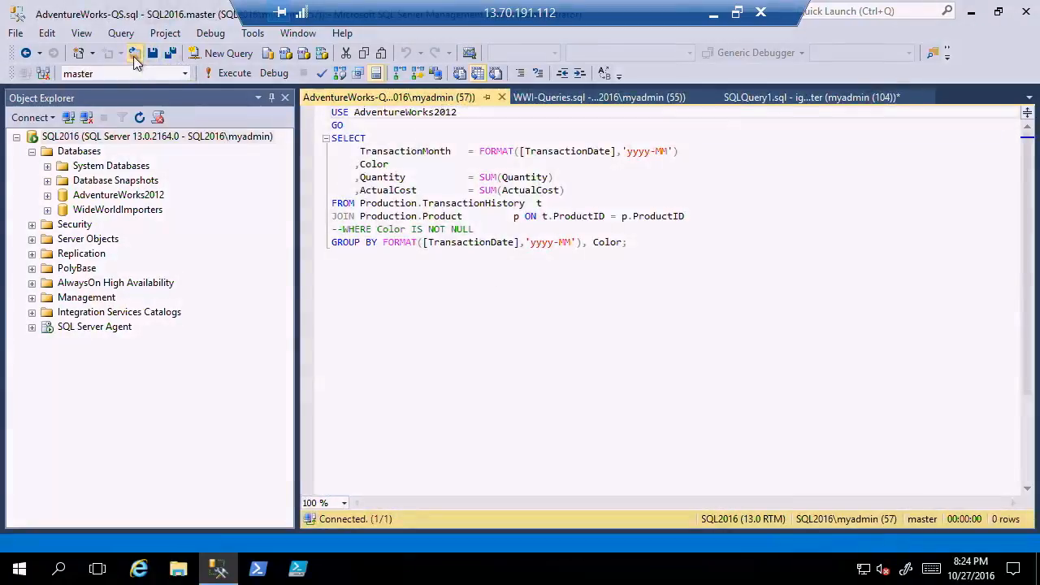
double_click(491, 313)
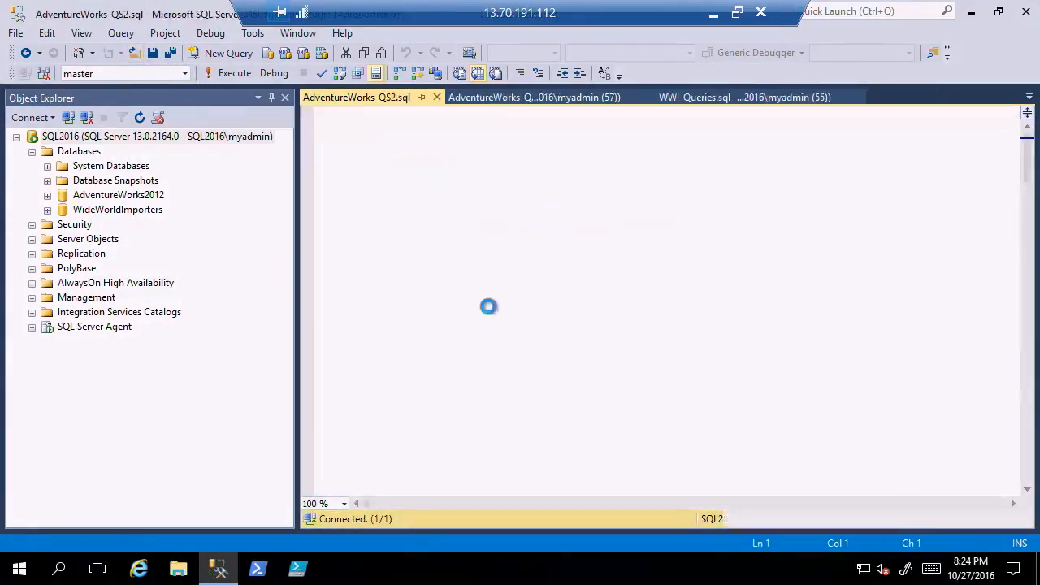
Bring up the AdventureWorks-QS query, narrow Object Explorer to widen the editor, and run the query.
left_click(632, 91)
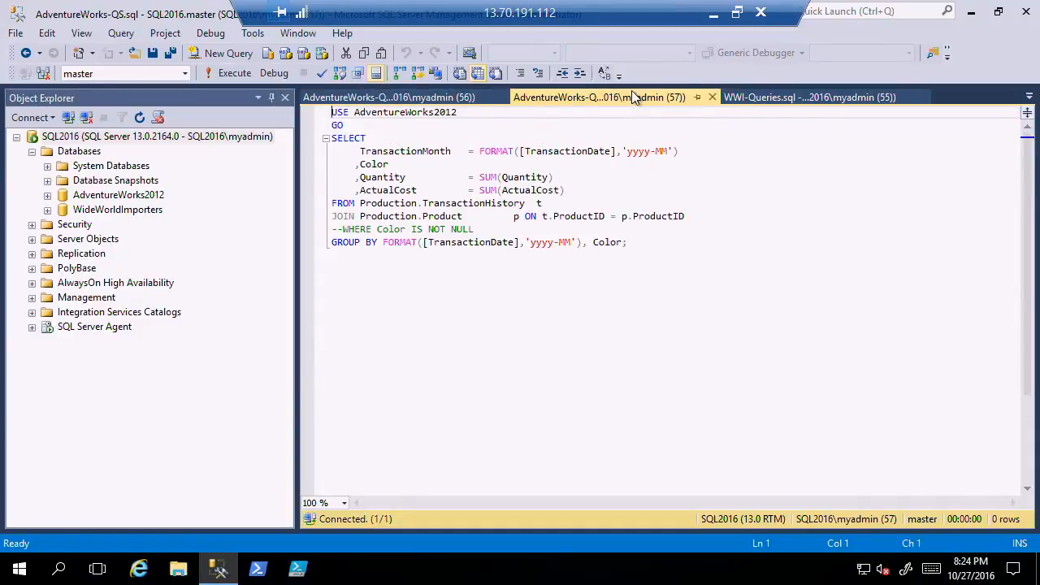
left_click_drag(300, 282, 222, 267)
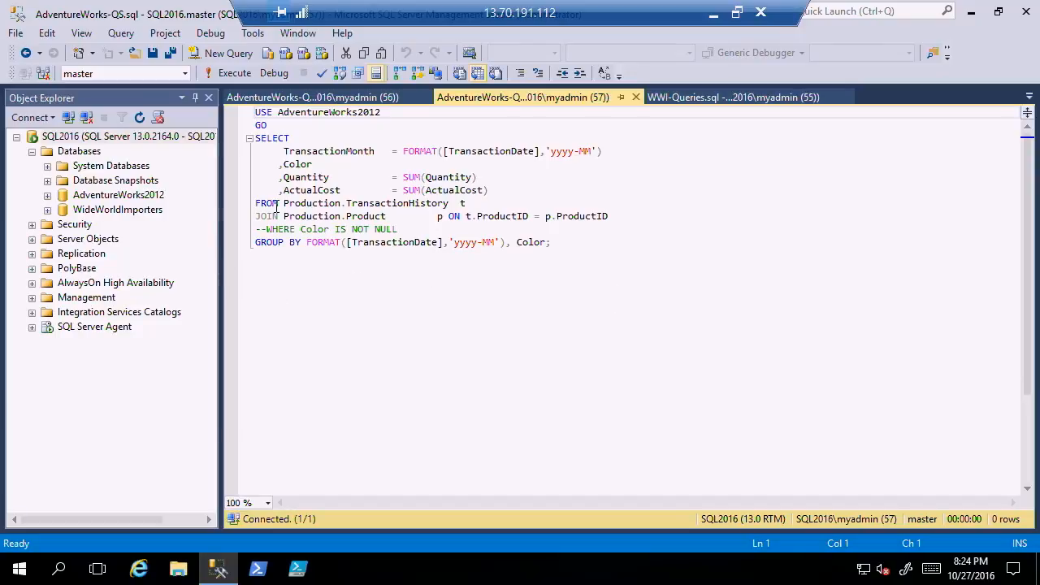
left_click(235, 74)
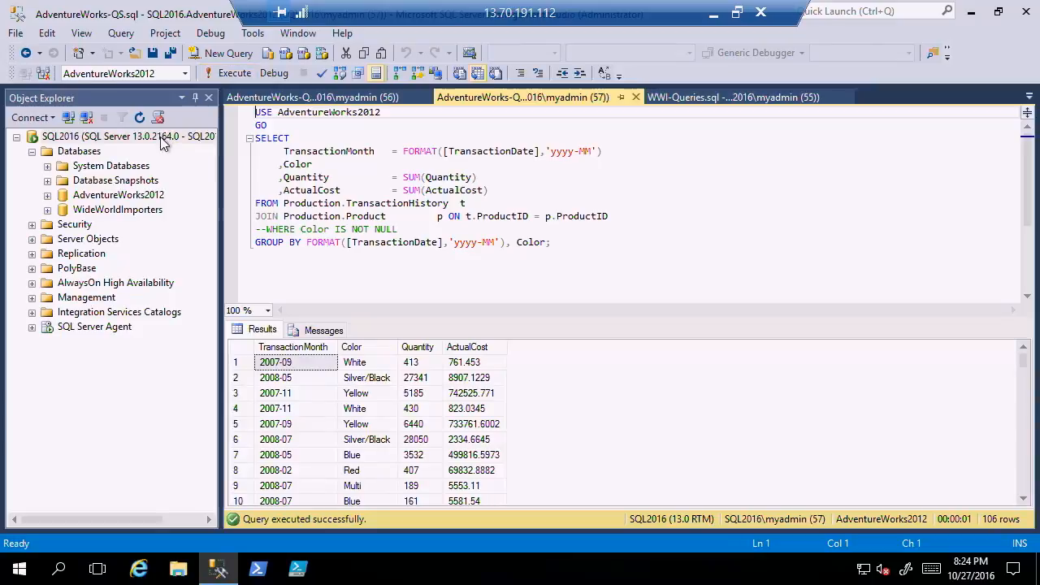
Include live query statistics for the AdventureWorks-QS query and run it twice, enlarging the results area to show the whole plan.
left_click(125, 39)
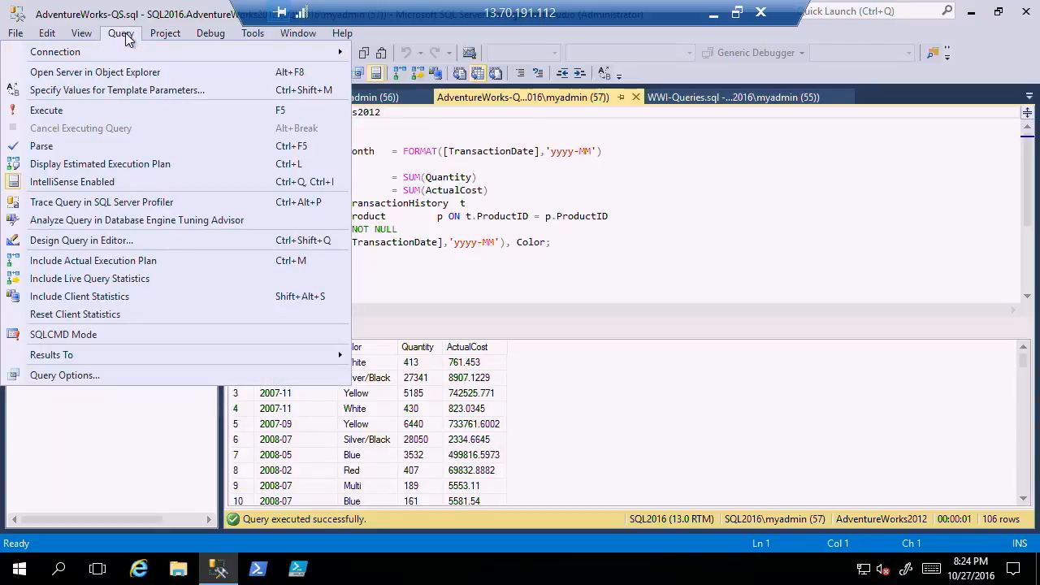
left_click(120, 281)
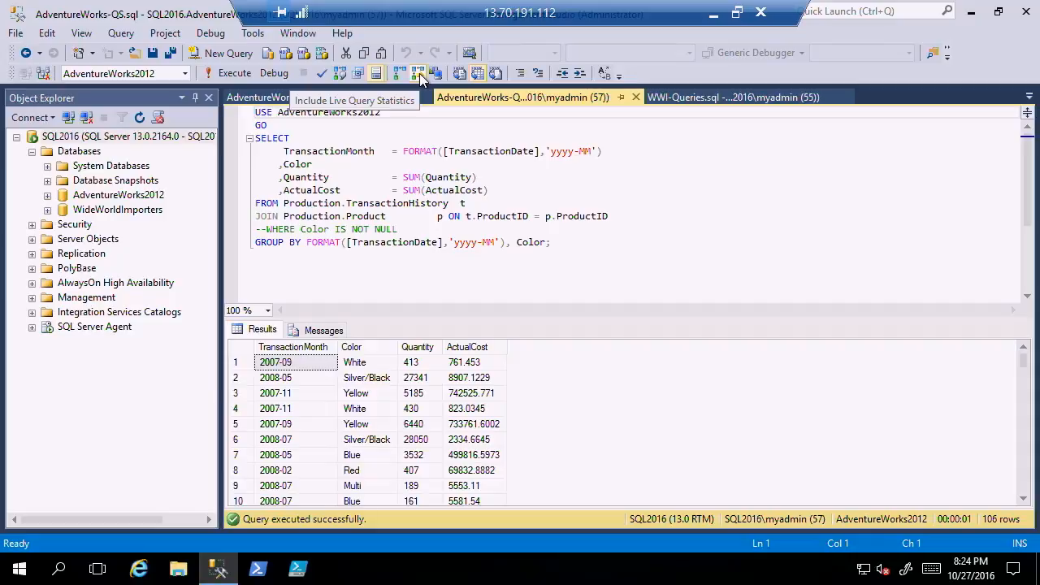
left_click(236, 73)
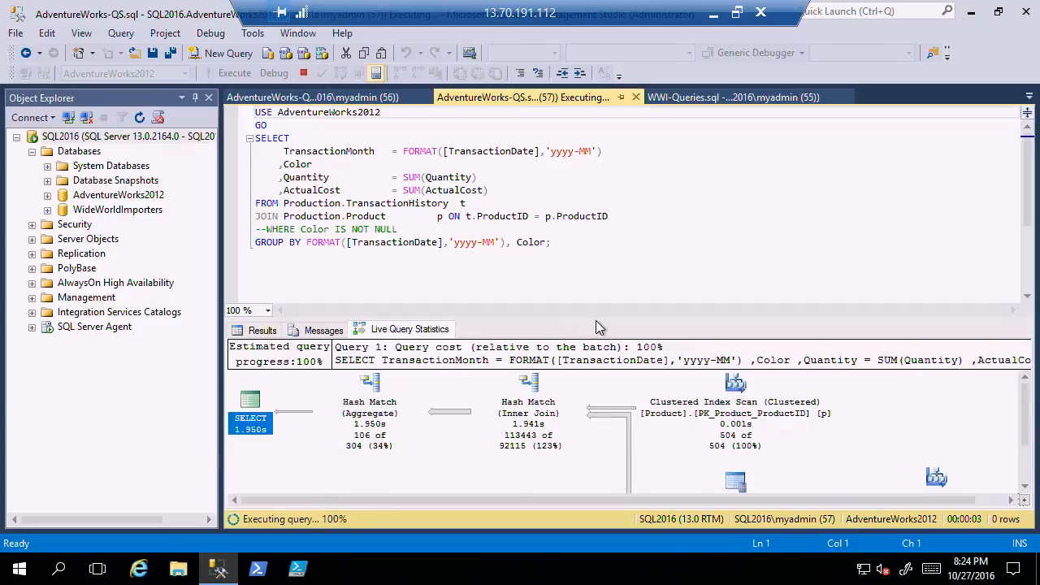
left_click_drag(602, 318, 611, 254)
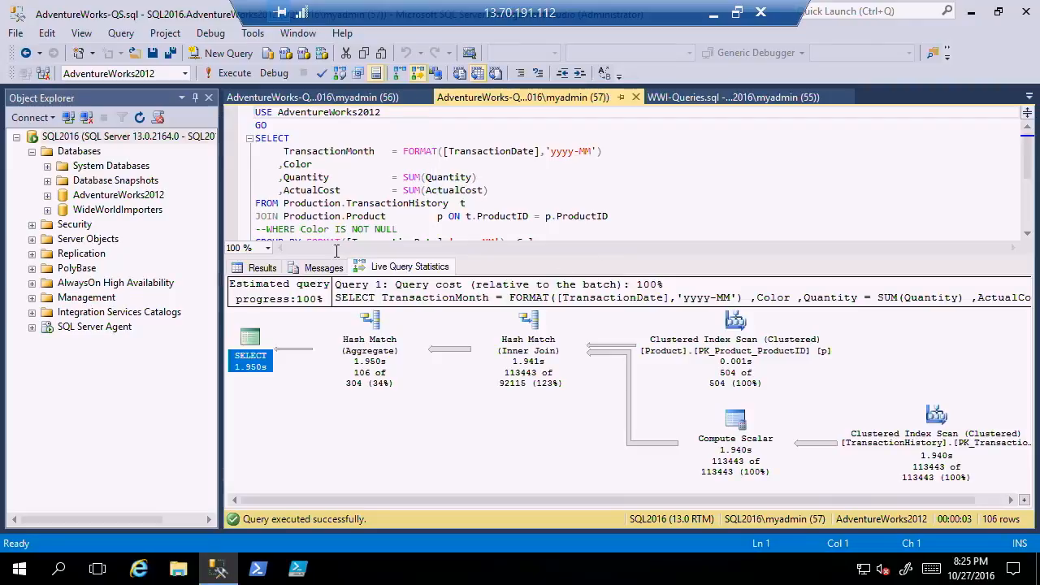
left_click(234, 74)
Run the AdventureWorks-QS2 query with live query statistics, setting its database to AdventureWorks2012.
left_click(327, 98)
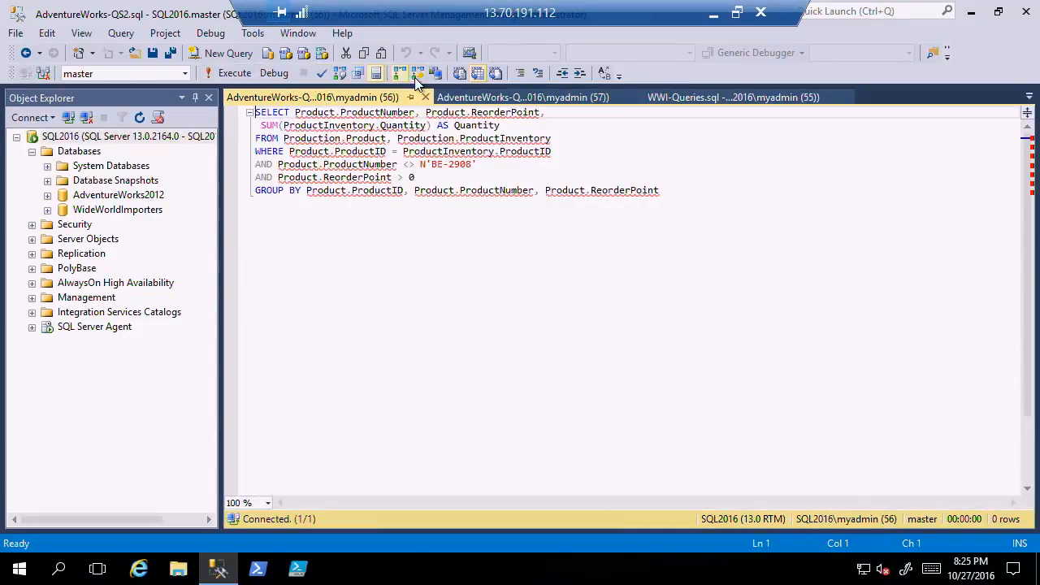
left_click(235, 73)
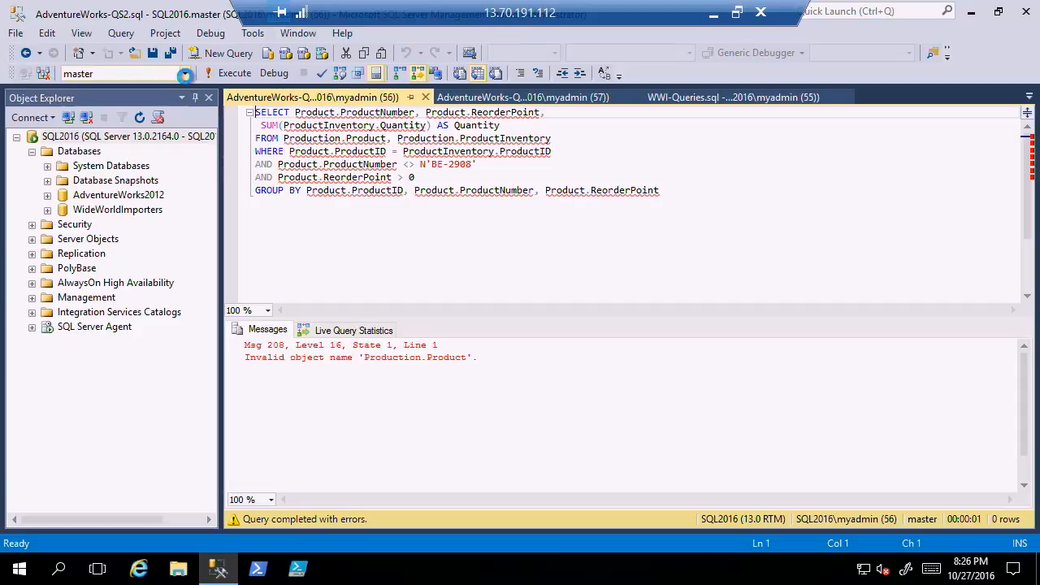
left_click(185, 74)
left_click(154, 89)
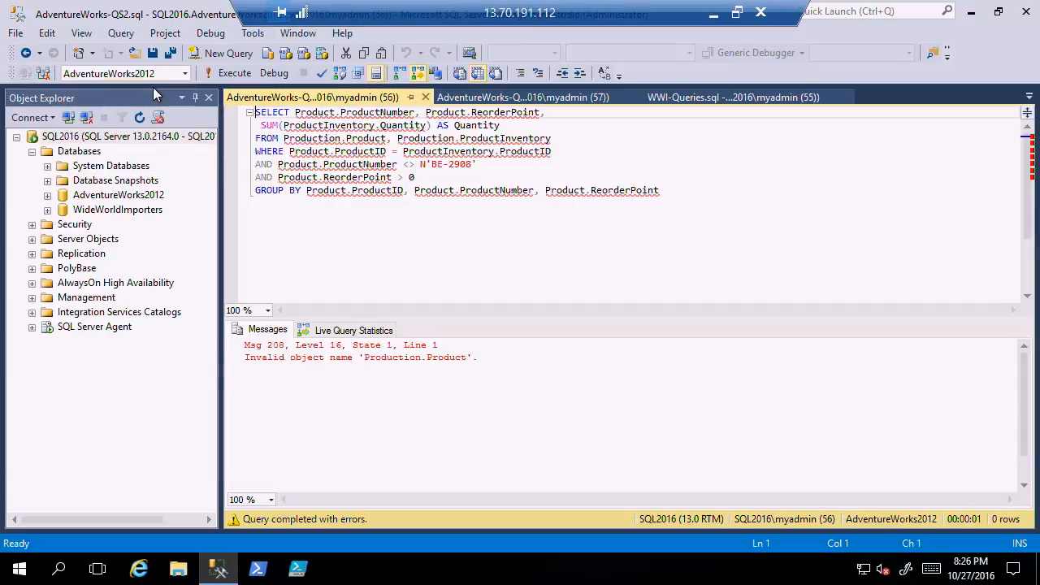
left_click(231, 73)
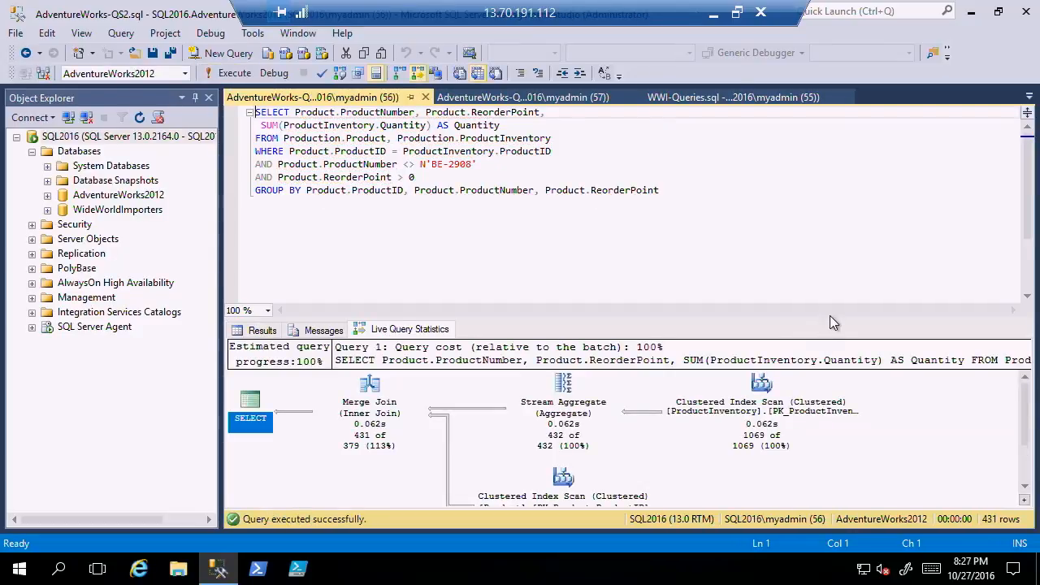
In WWI-Queries, run only the ColdRoomTemperatures_Archive query for temperatures below 5.0 against WideWorldImporters with live query statistics.
left_click(735, 97)
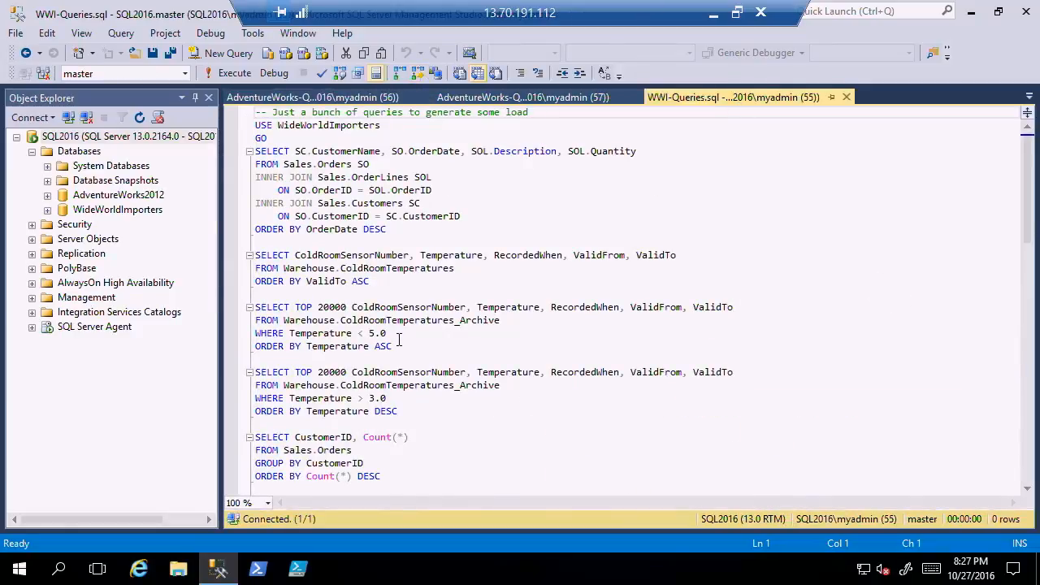
left_click_drag(398, 346, 244, 307)
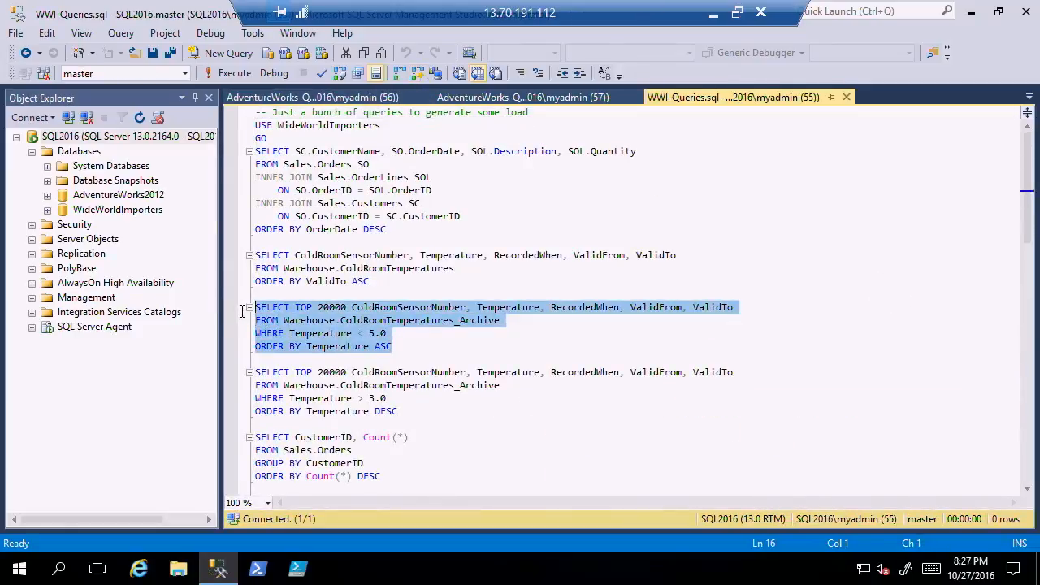
left_click(185, 73)
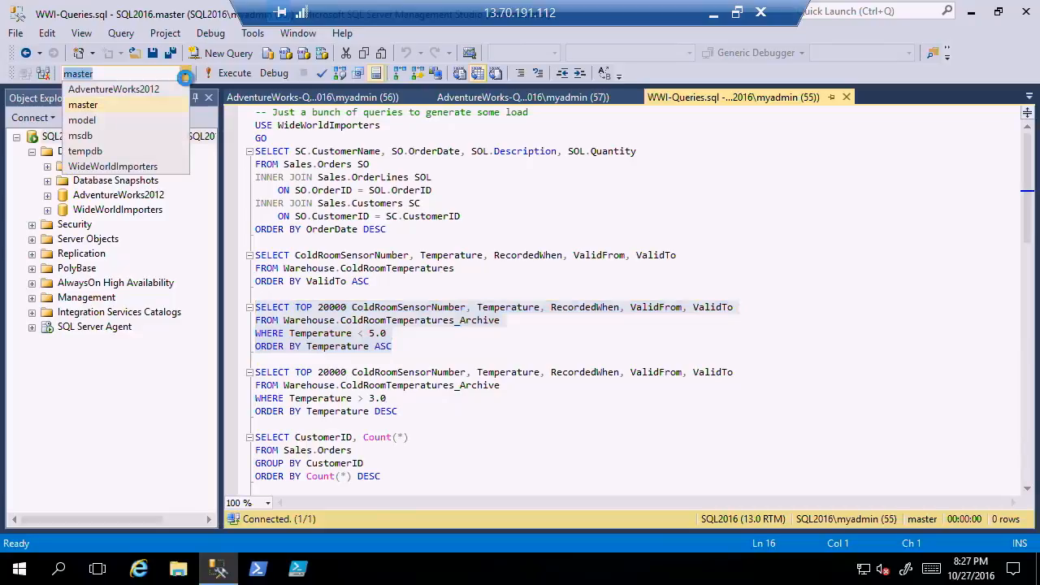
left_click(148, 169)
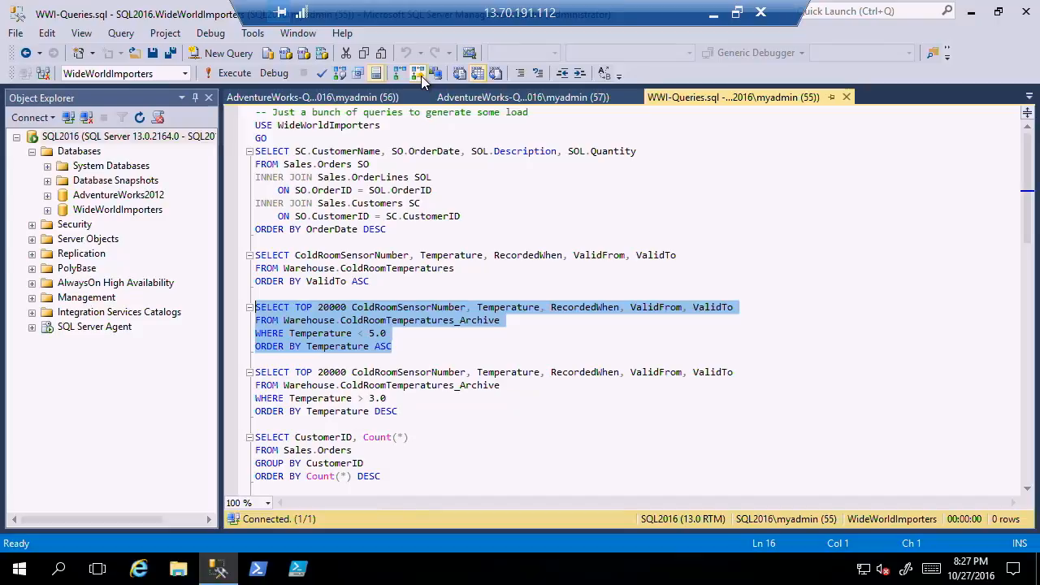
left_click(230, 78)
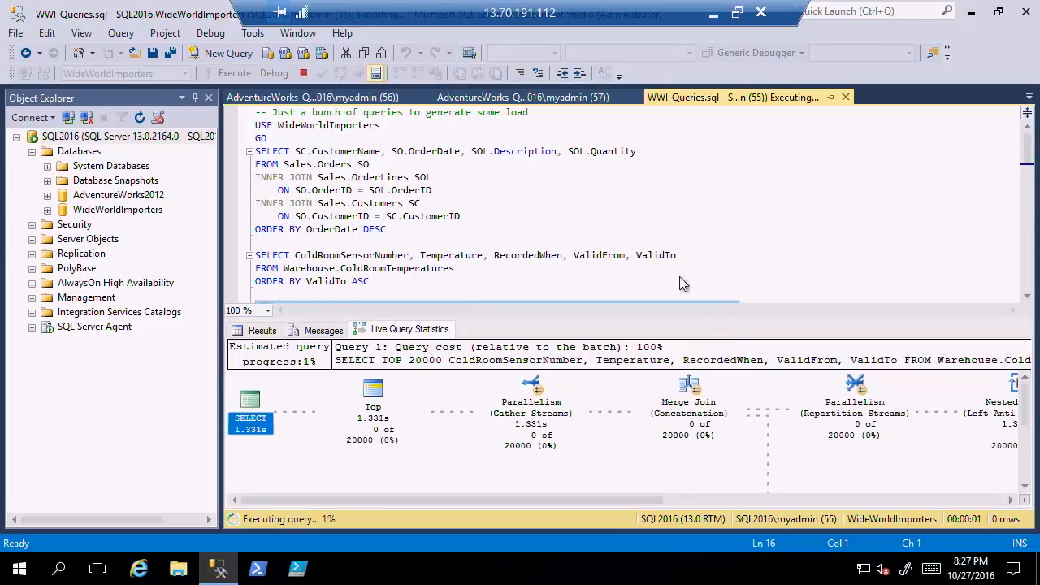
Enlarge the live query statistics area, examine the far end of the running plan, and run the selected query again to watch it there.
left_click_drag(716, 320, 720, 236)
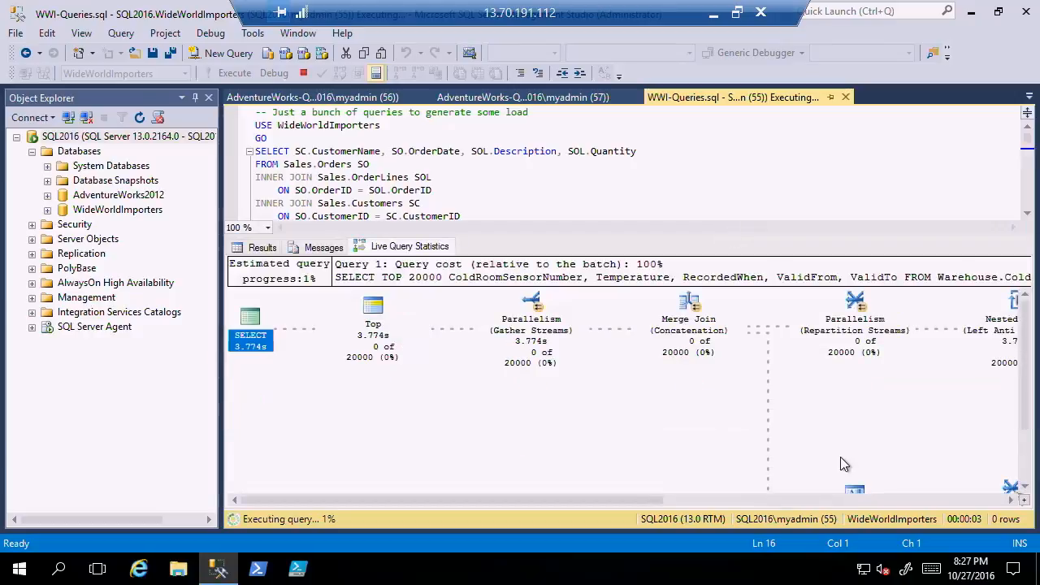
left_click(923, 502)
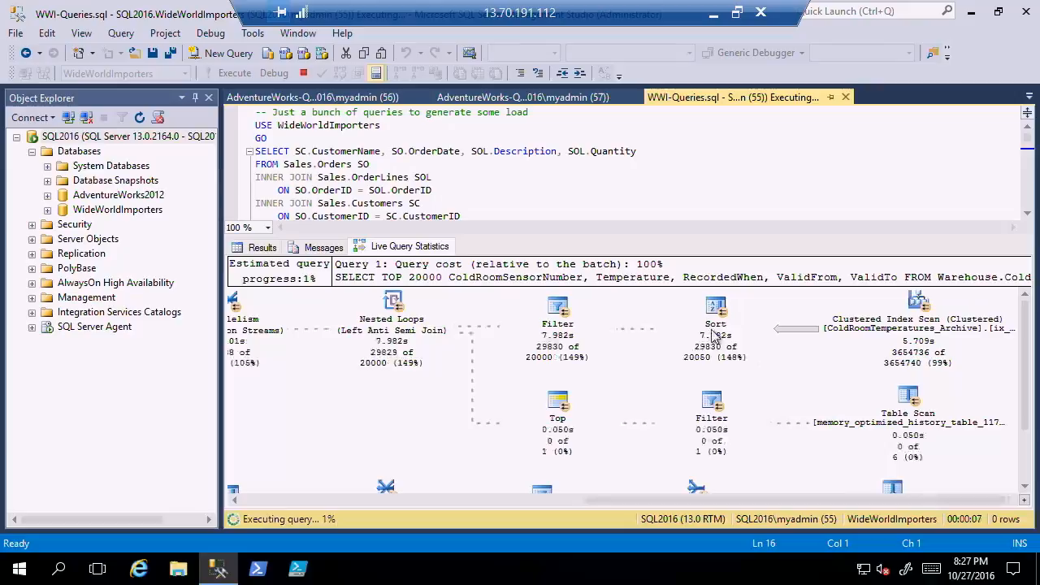
mouse_move(709, 336)
mouse_move(524, 358)
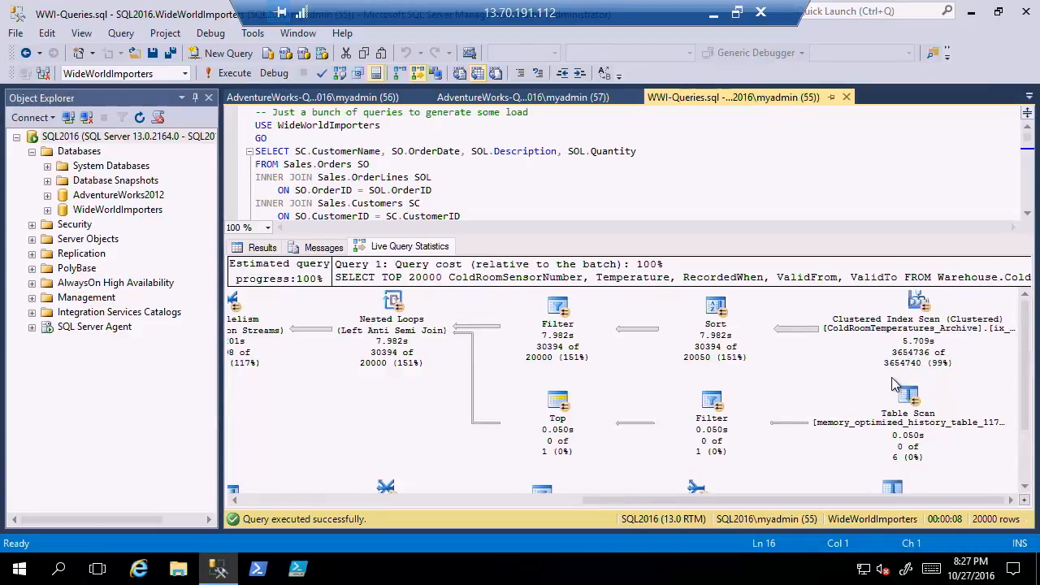
left_click(234, 73)
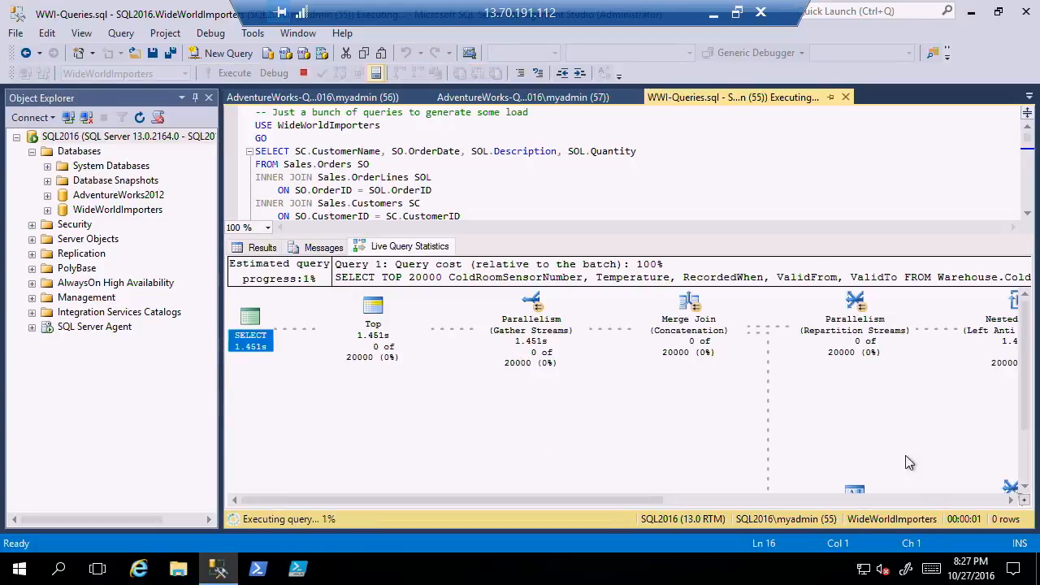
left_click(939, 498)
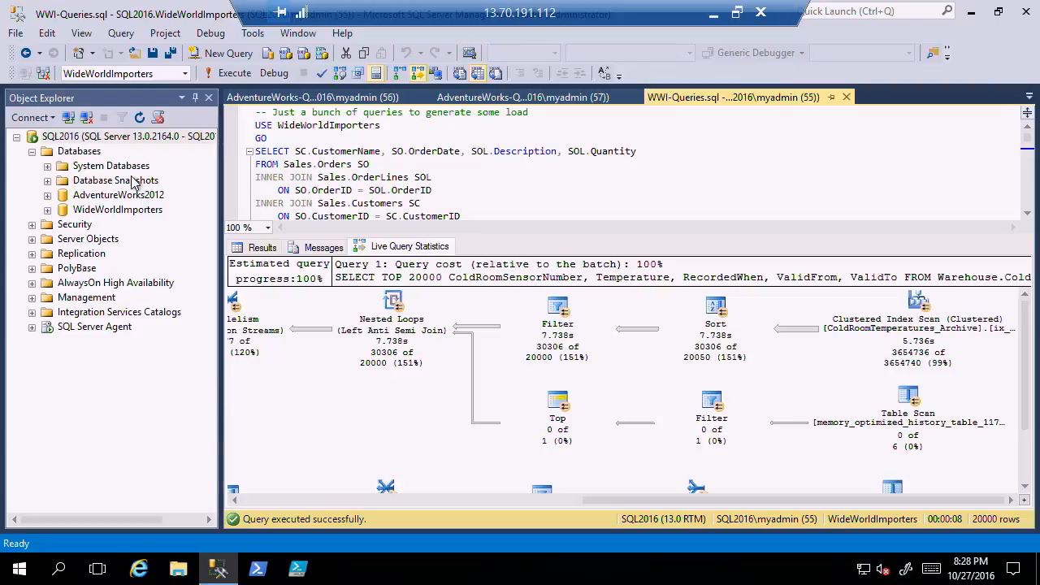
Open the Overall Resource Consumption report from AdventureWorks2012's Query Store, adjusting Object Explorer's width, and refresh the report.
double_click(128, 197)
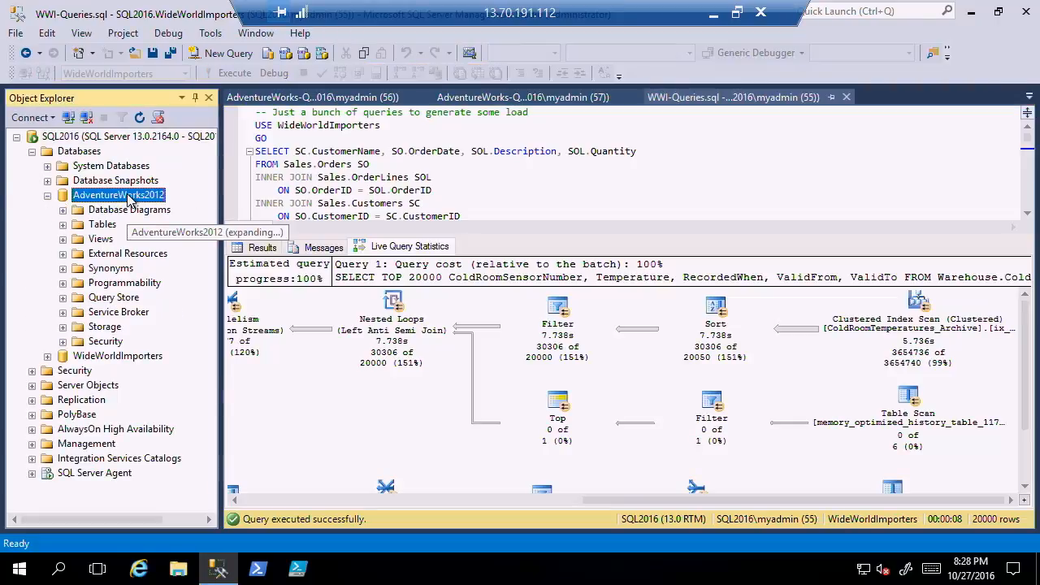
double_click(113, 298)
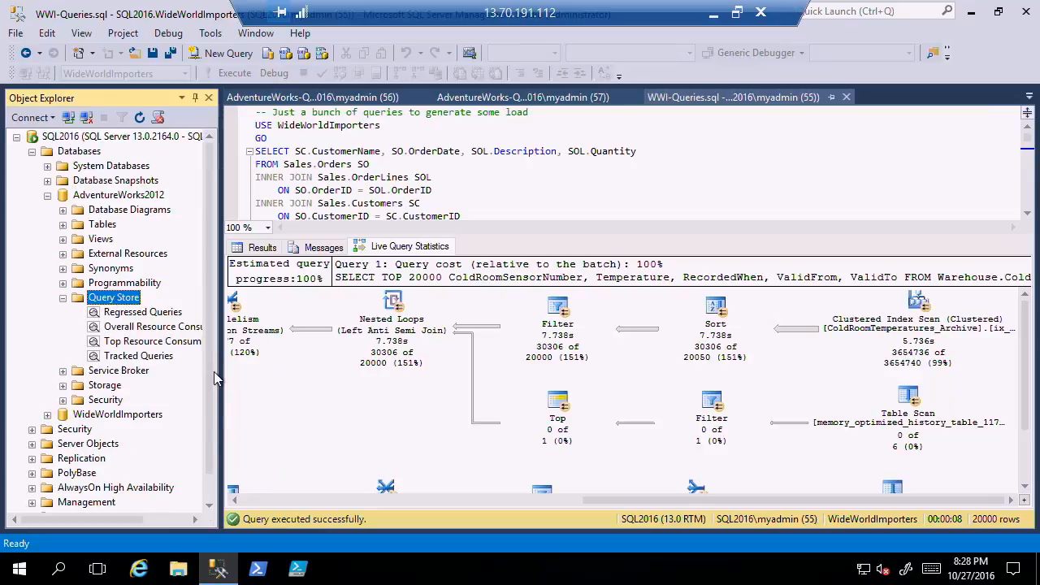
left_click_drag(219, 371, 231, 370)
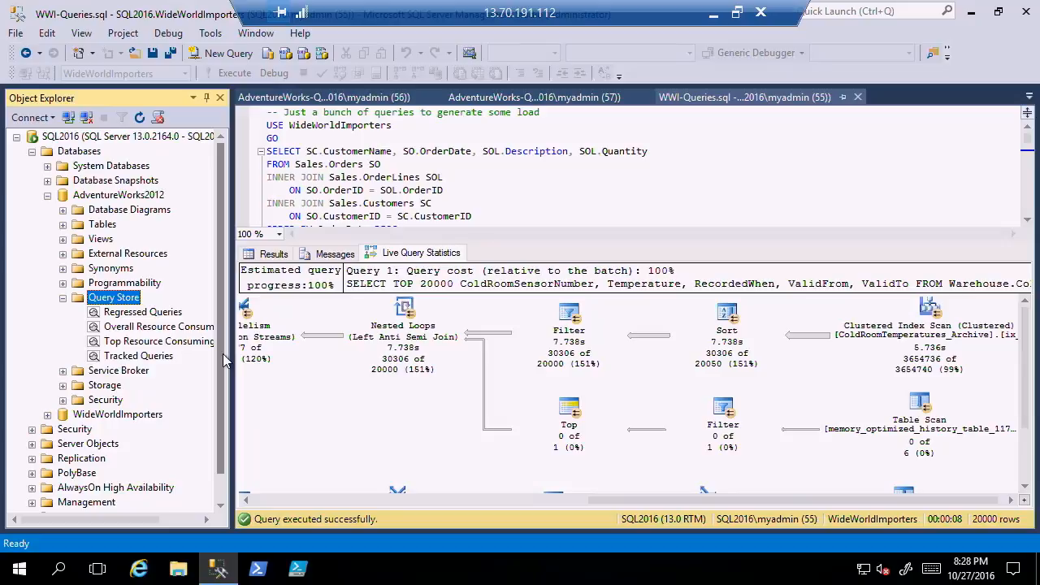
left_click_drag(232, 362, 297, 362)
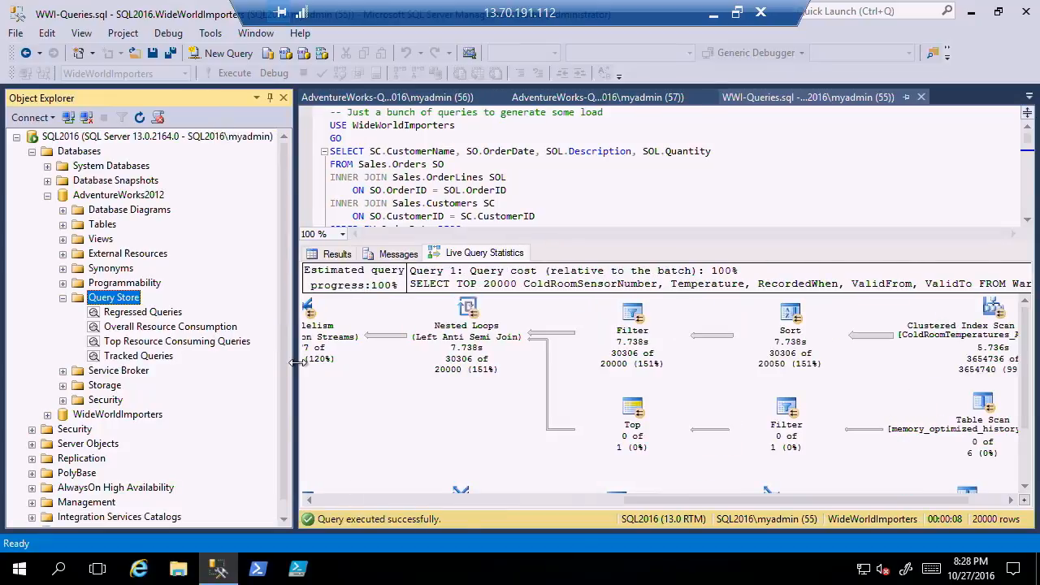
right_click(195, 330)
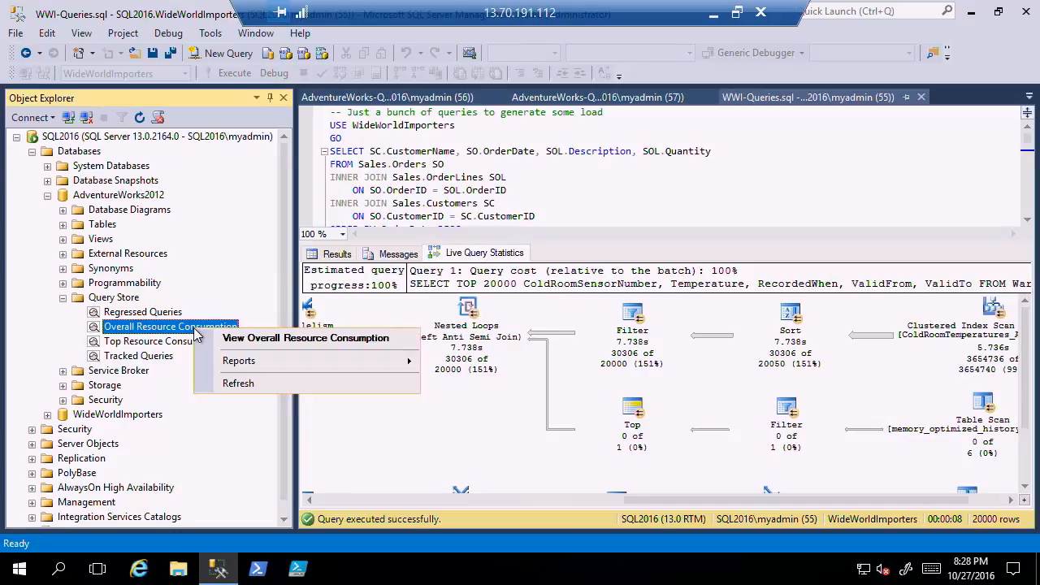
left_click(252, 344)
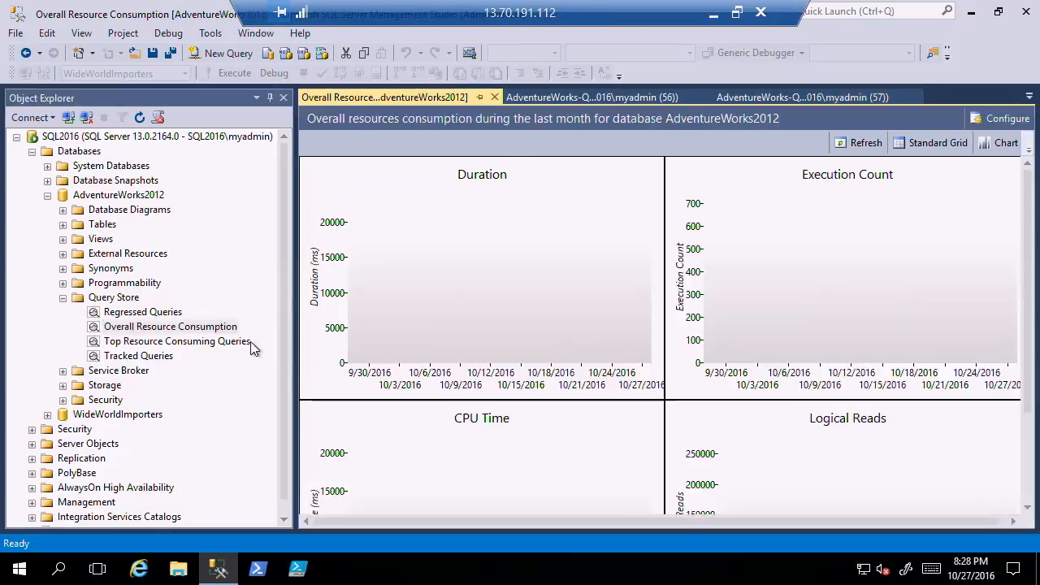
left_click_drag(296, 346, 252, 349)
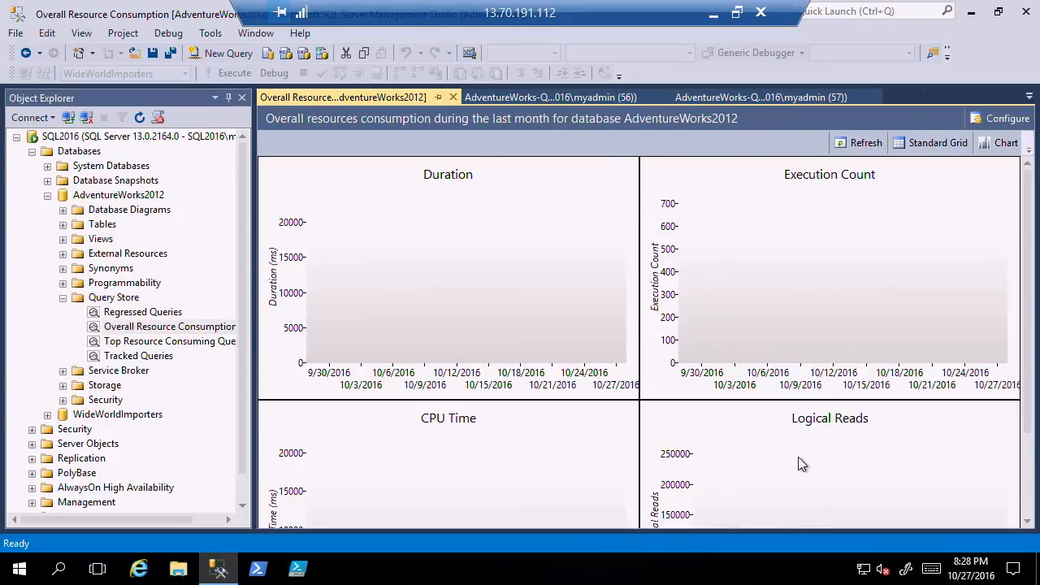
left_click(864, 150)
Open the Overall Resource Consumption report from WideWorldImporters' Query Store and refresh it.
double_click(122, 414)
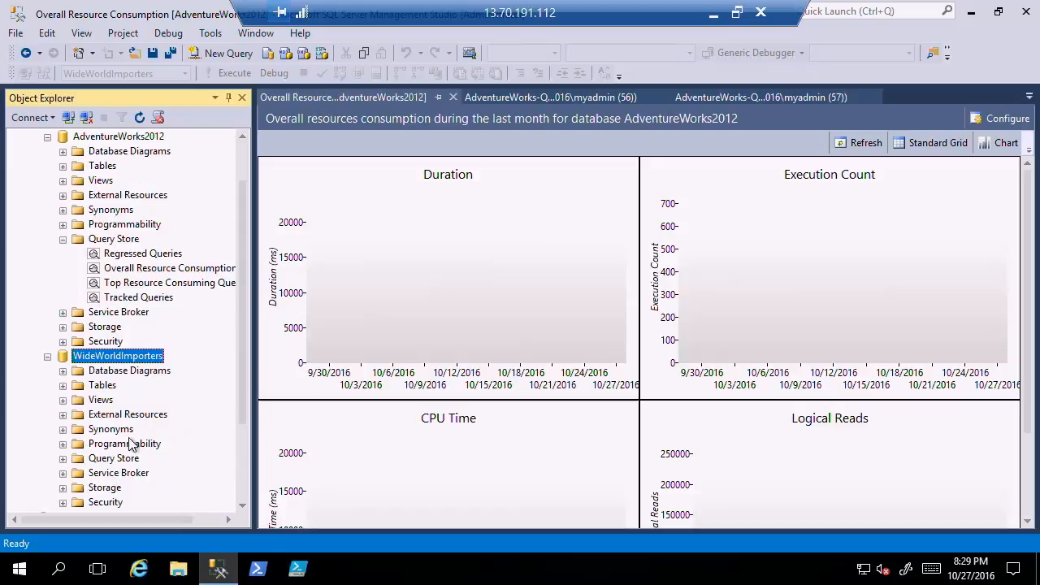
double_click(126, 459)
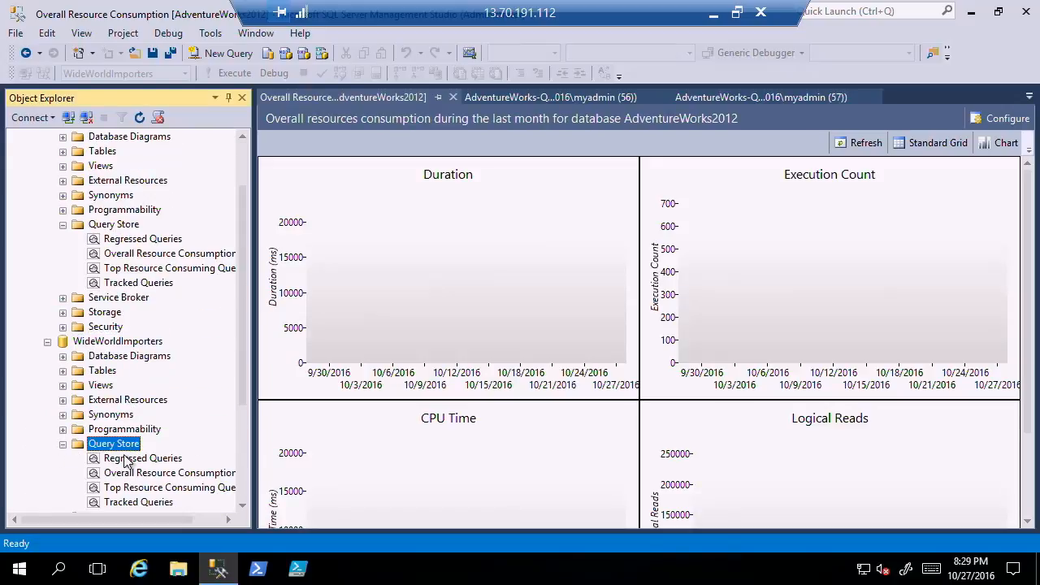
right_click(188, 478)
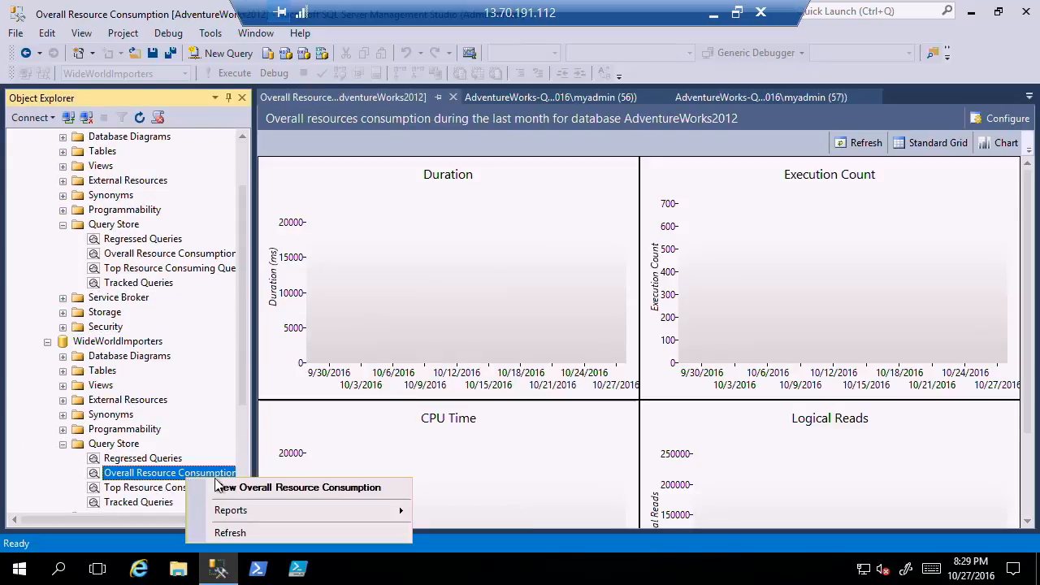
left_click(217, 486)
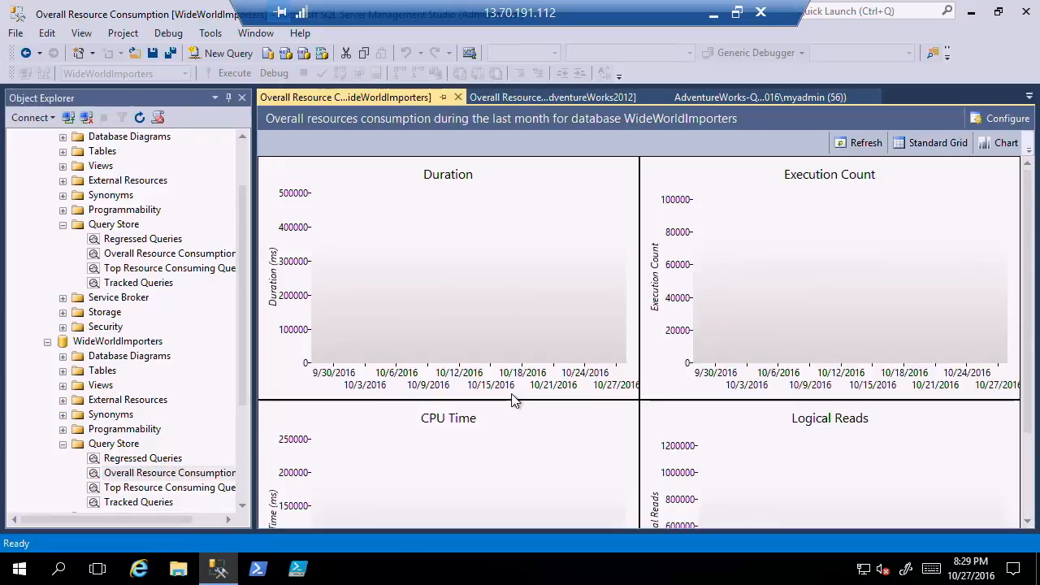
left_click(862, 142)
View AdventureWorks2012's Top Resource Consuming Queries and force plan 57 for query 57.
right_click(195, 270)
left_click(244, 279)
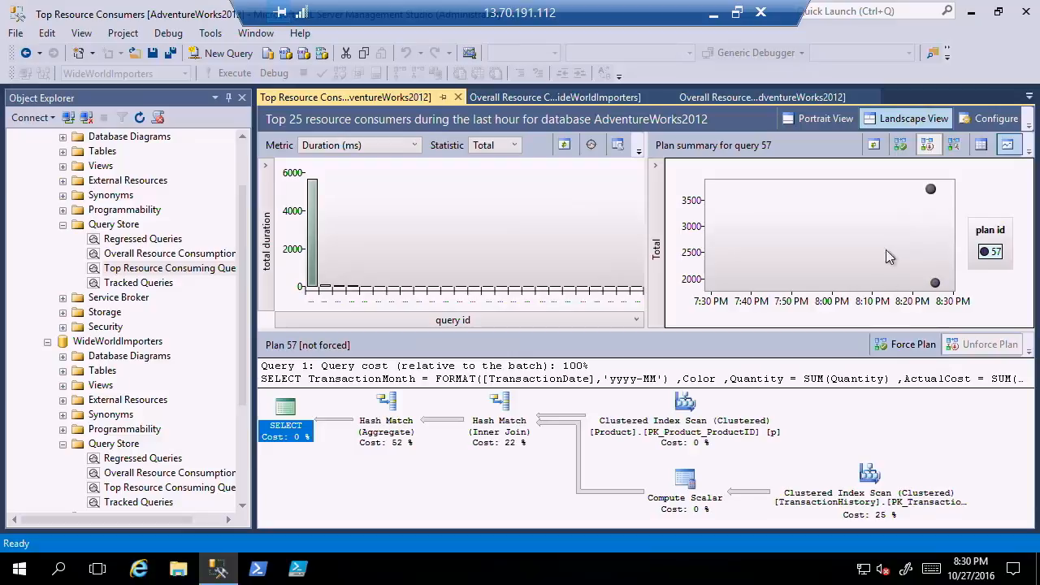
left_click(908, 349)
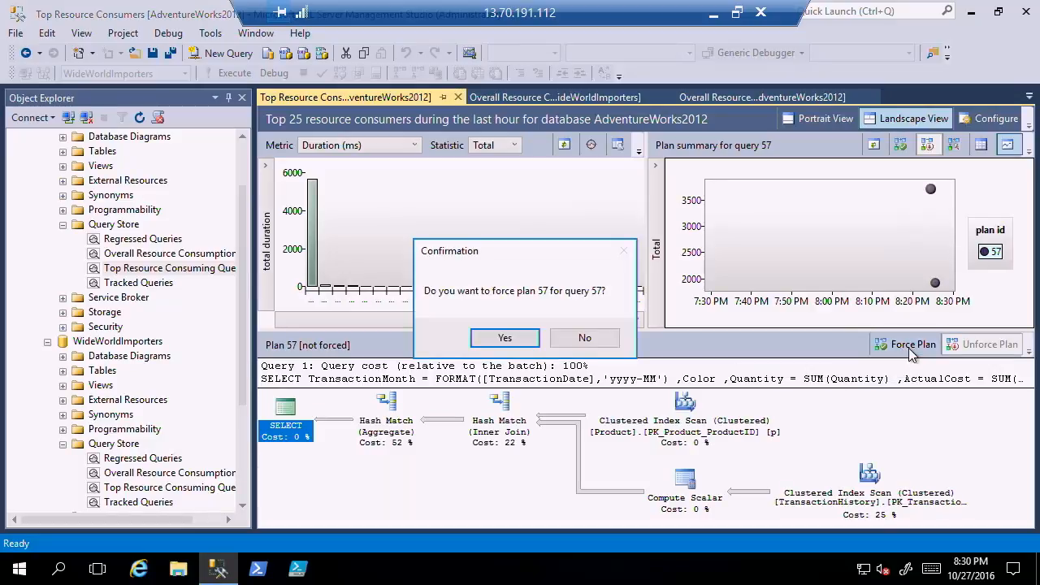
left_click(500, 339)
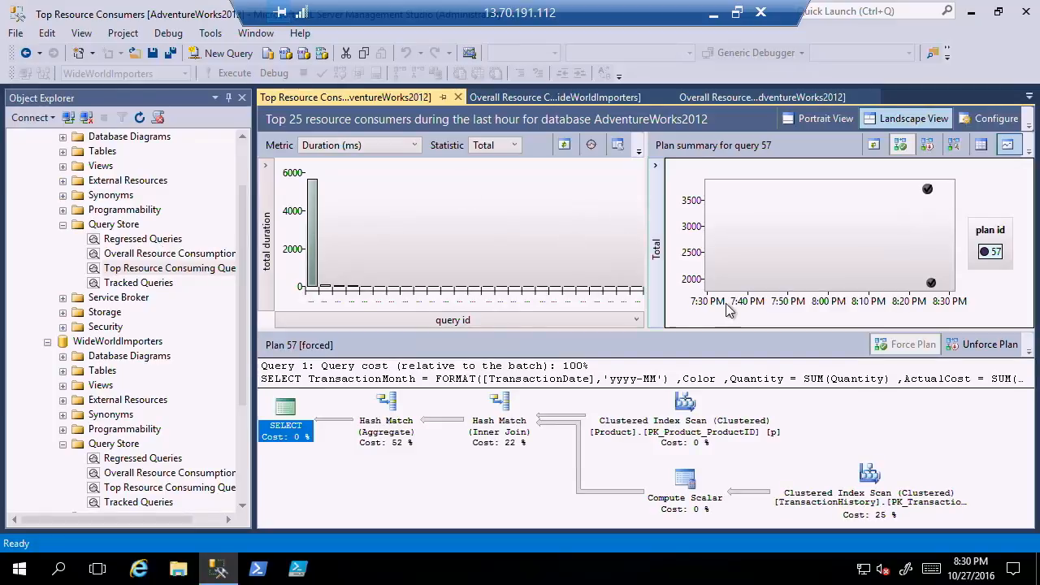
Display the plans of queries 15 and 73 from the total duration chart, and list the open documents.
left_click(327, 290)
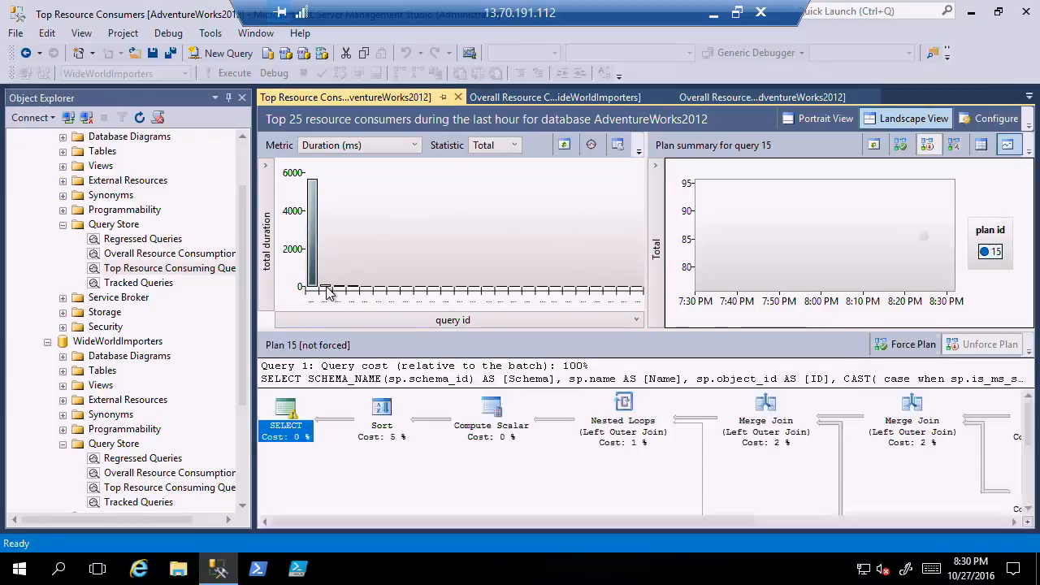
left_click(343, 290)
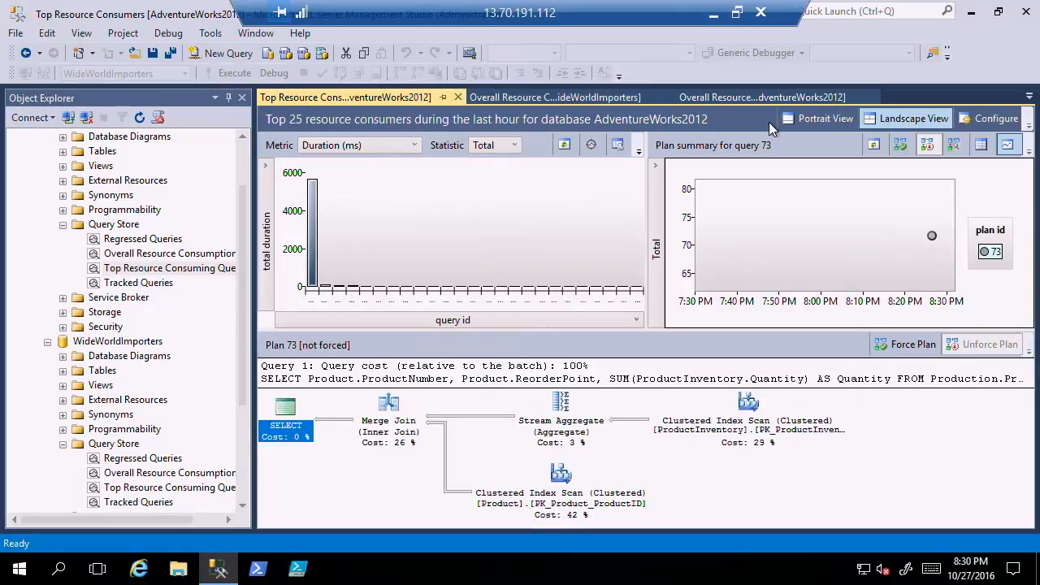
left_click(1029, 96)
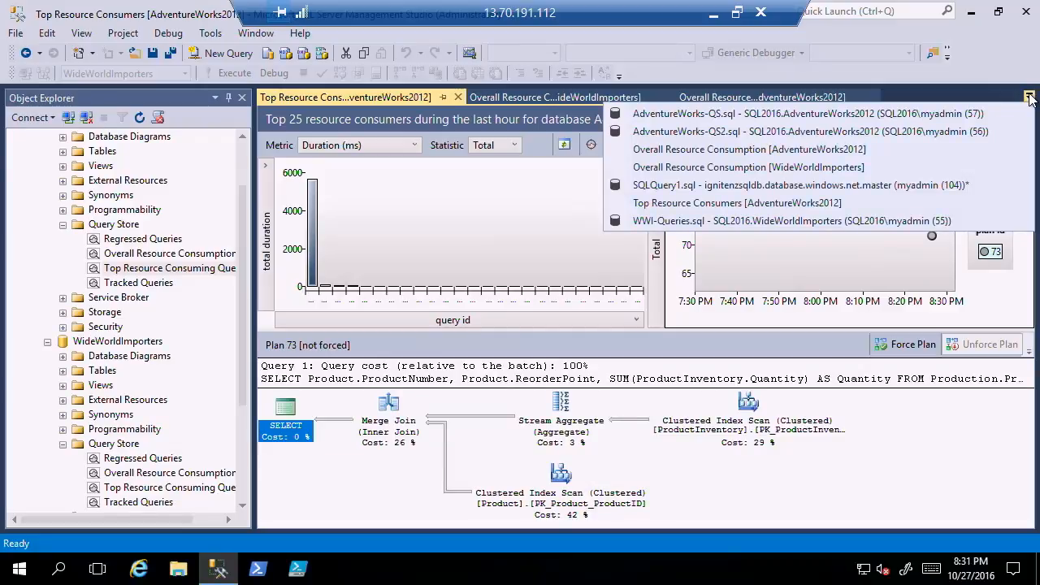
Open the Query Store page of AdventureWorks2012's database properties and review its monitoring, retention and disk usage settings.
right_click(124, 227)
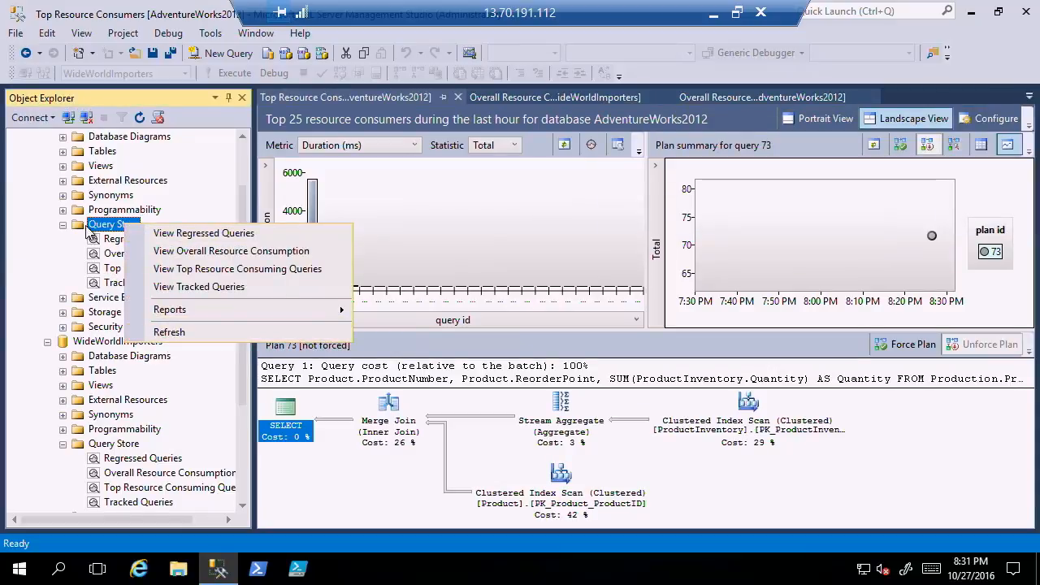
scroll(114, 203, "up", 2)
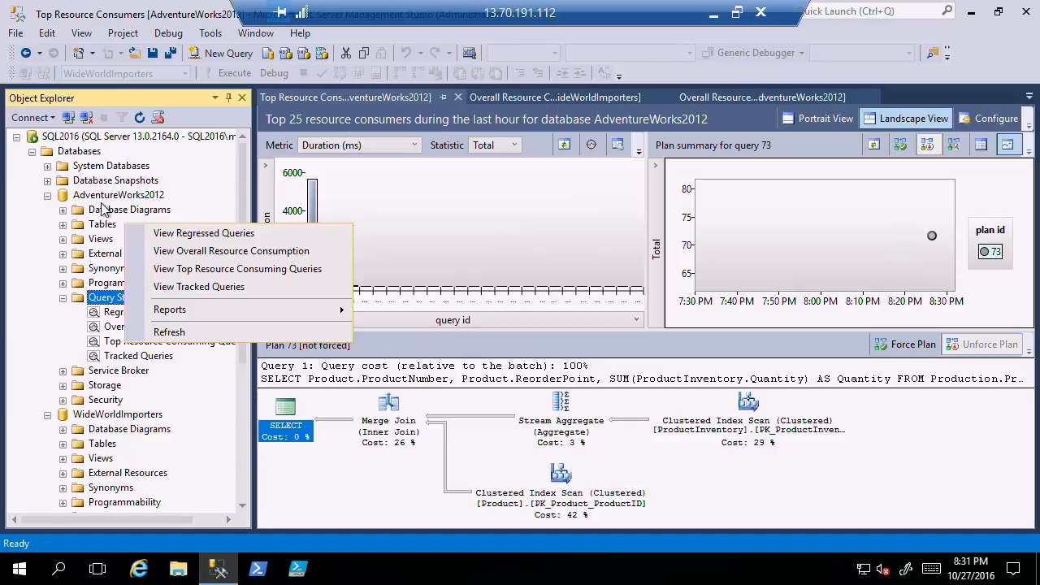
right_click(107, 200)
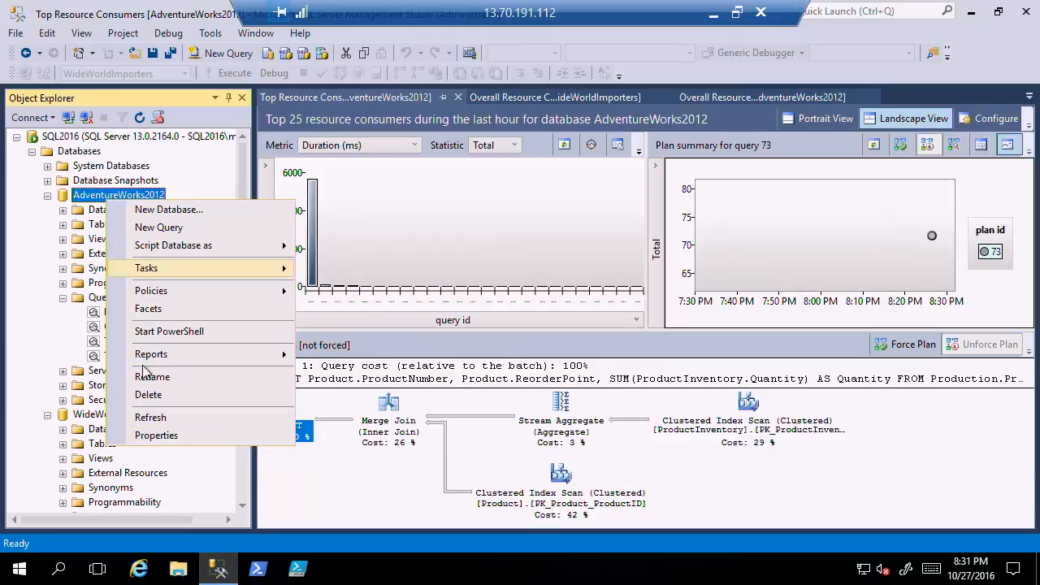
left_click(162, 439)
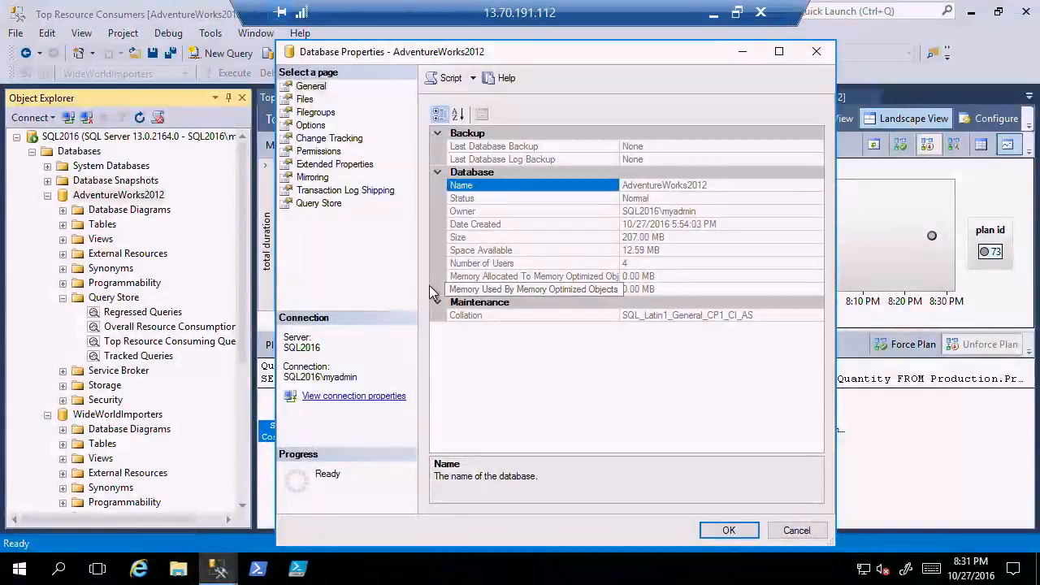
left_click(319, 204)
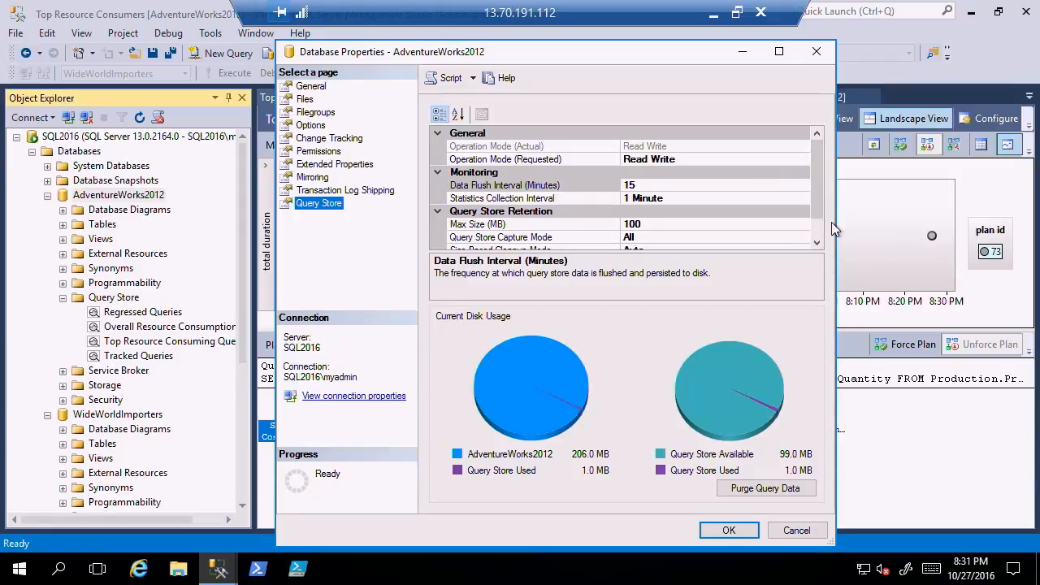
left_click(630, 187)
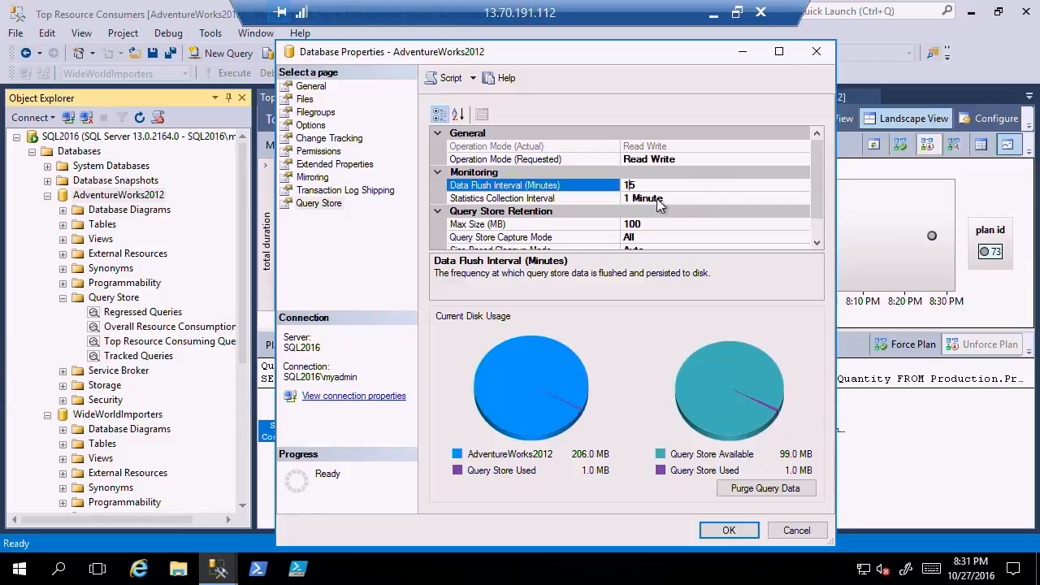
left_click(816, 242)
left_click(816, 243)
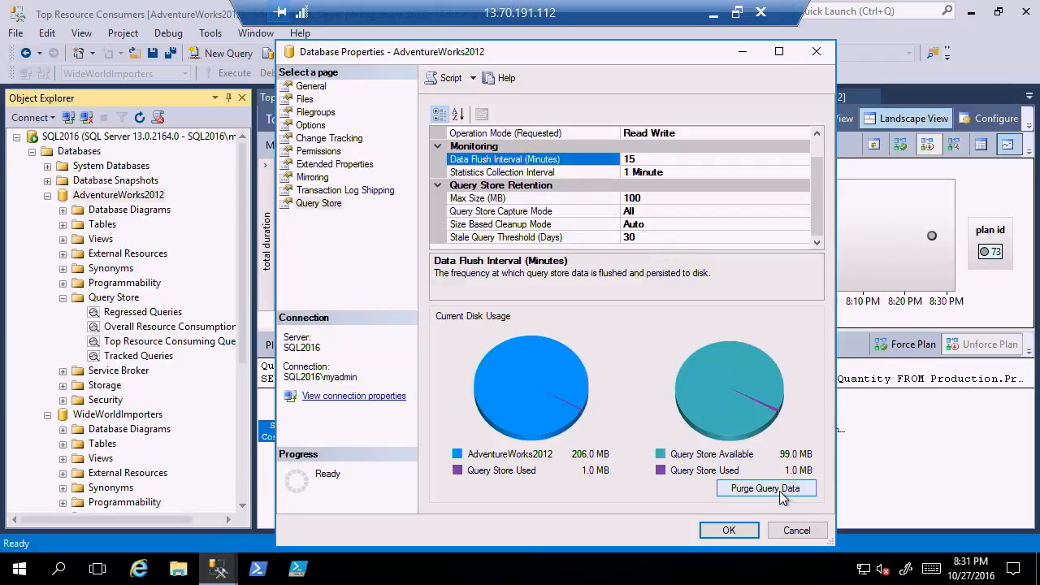
Close AdventureWorks2012's properties without saving, switch to the open WWI-Queries.sql script and execute it.
left_click(800, 533)
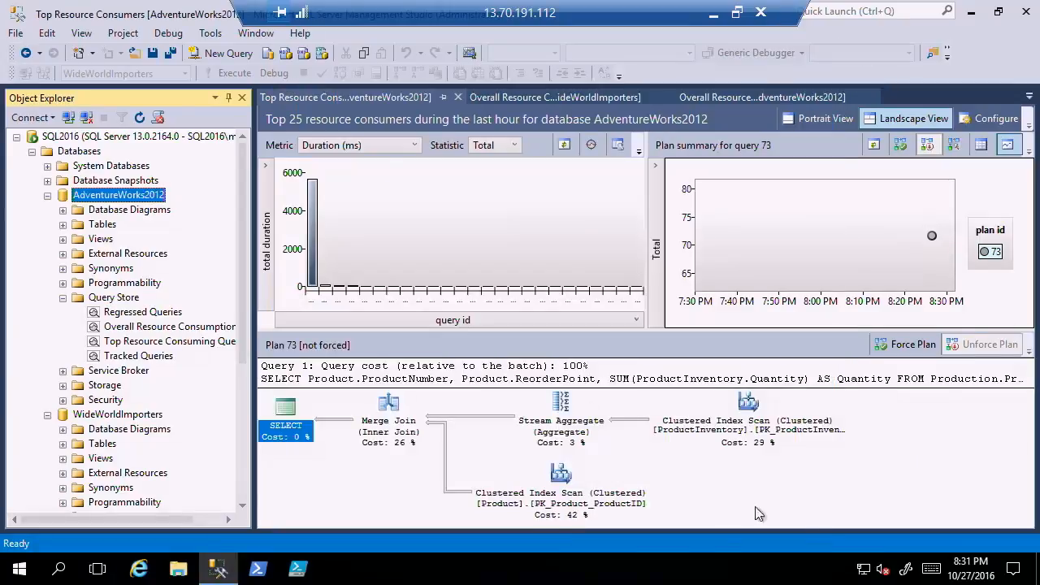
left_click(1029, 96)
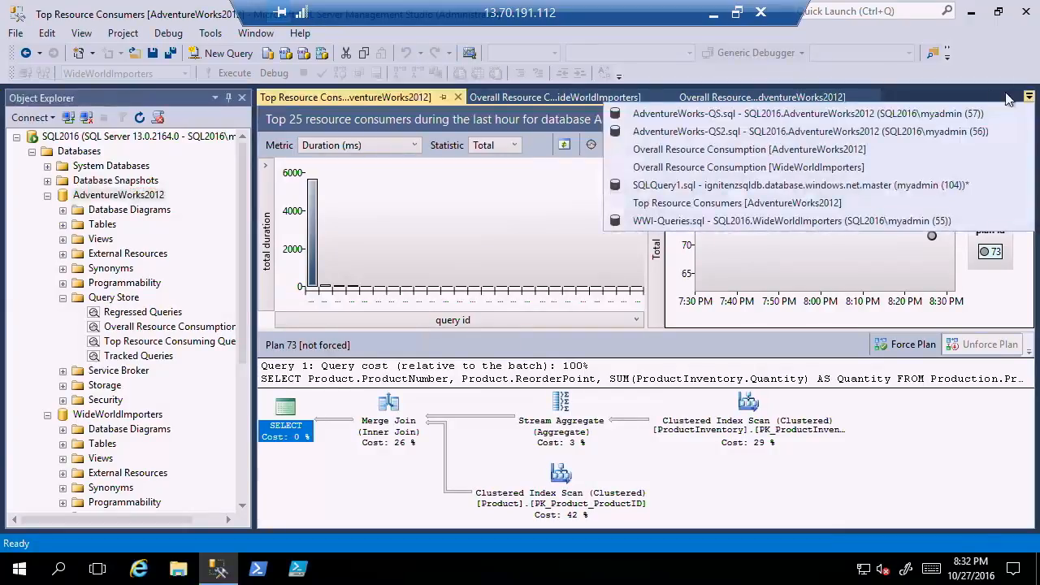
left_click(705, 221)
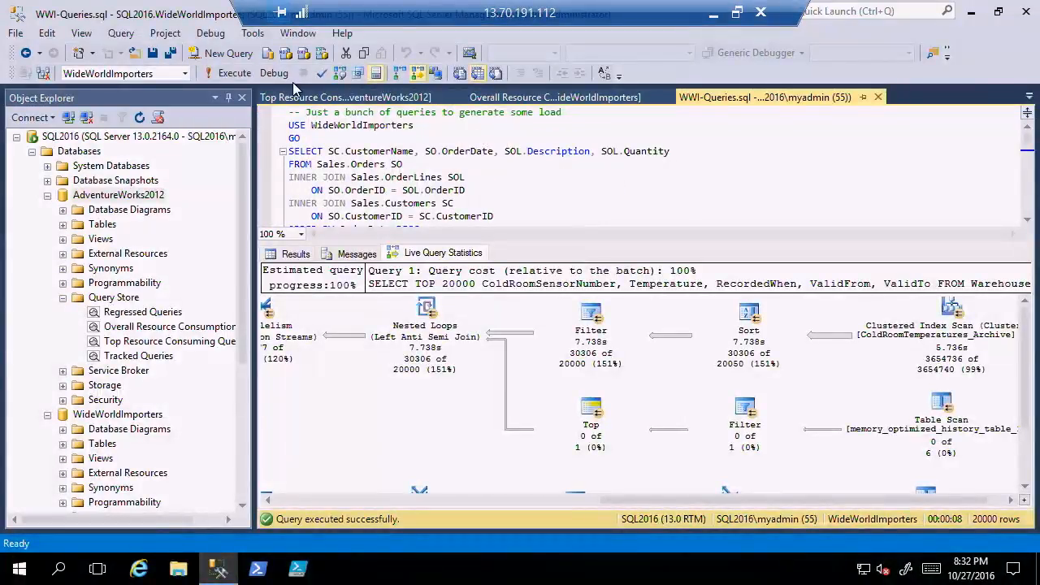
left_click(238, 73)
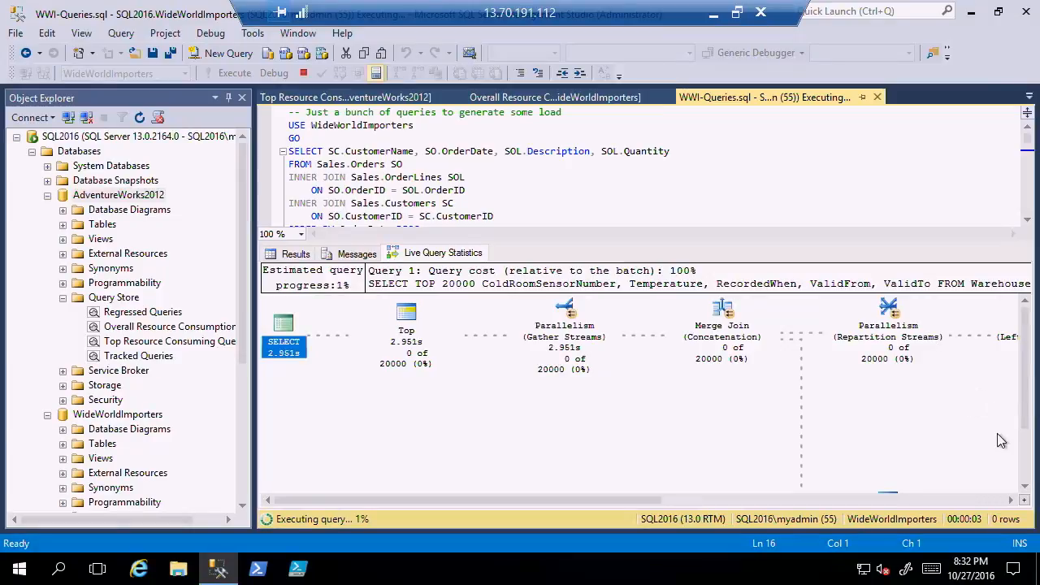
Execute the WWI-Queries.sql script a second time against WideWorldImporters with live query statistics.
left_click(719, 190)
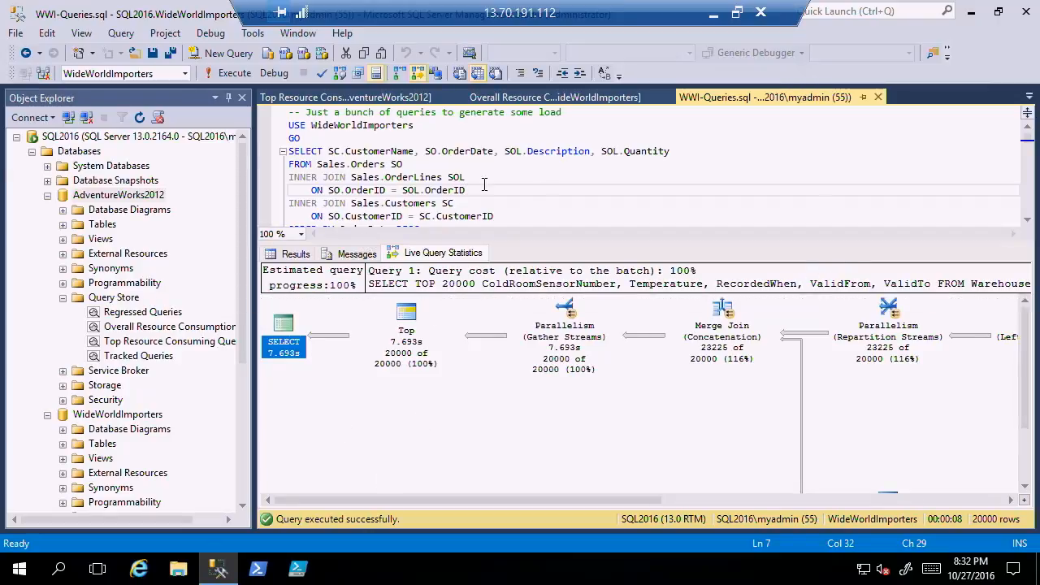
left_click(459, 178)
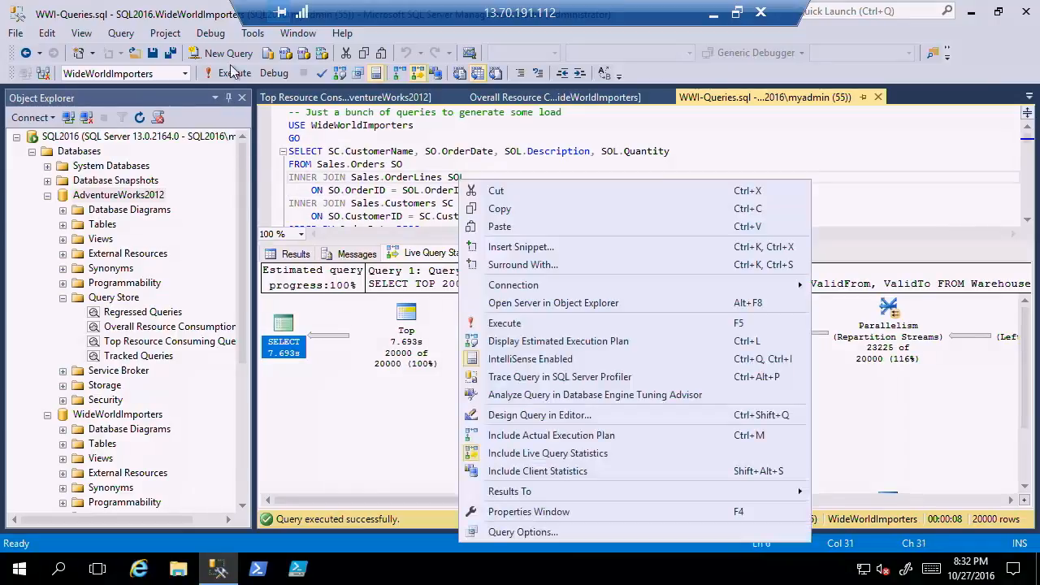
left_click(363, 164)
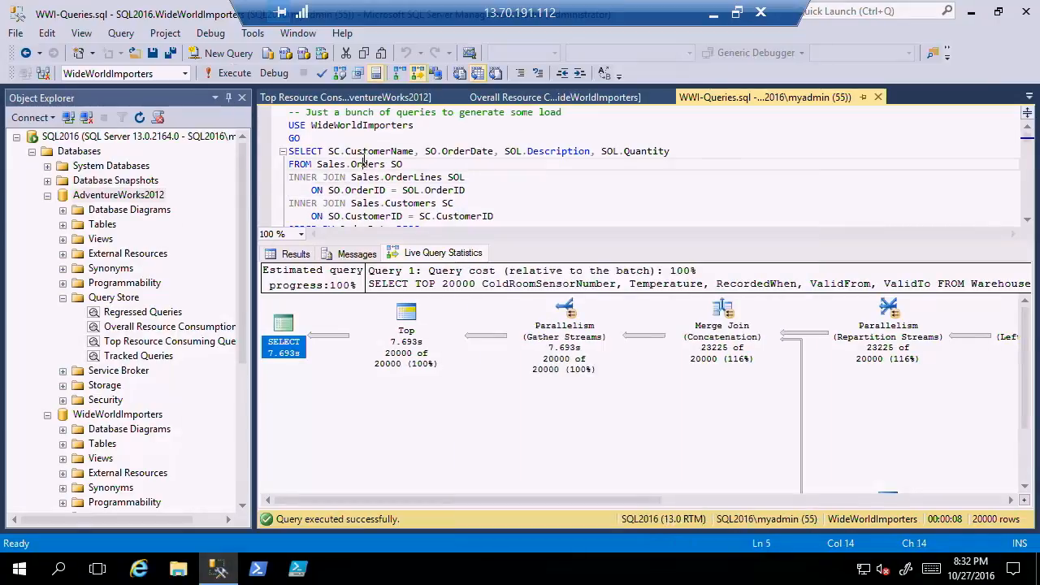
left_click(234, 73)
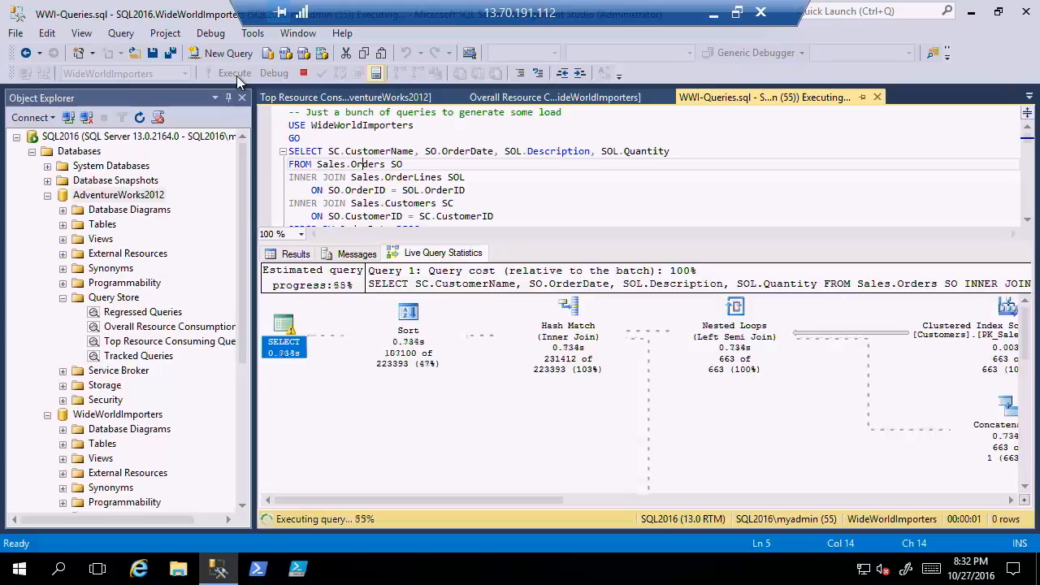
Look through the remaining SELECT statements of the WWI-Queries.sql script while it executes.
scroll(1030, 206, "down", 7)
right_click(1030, 207)
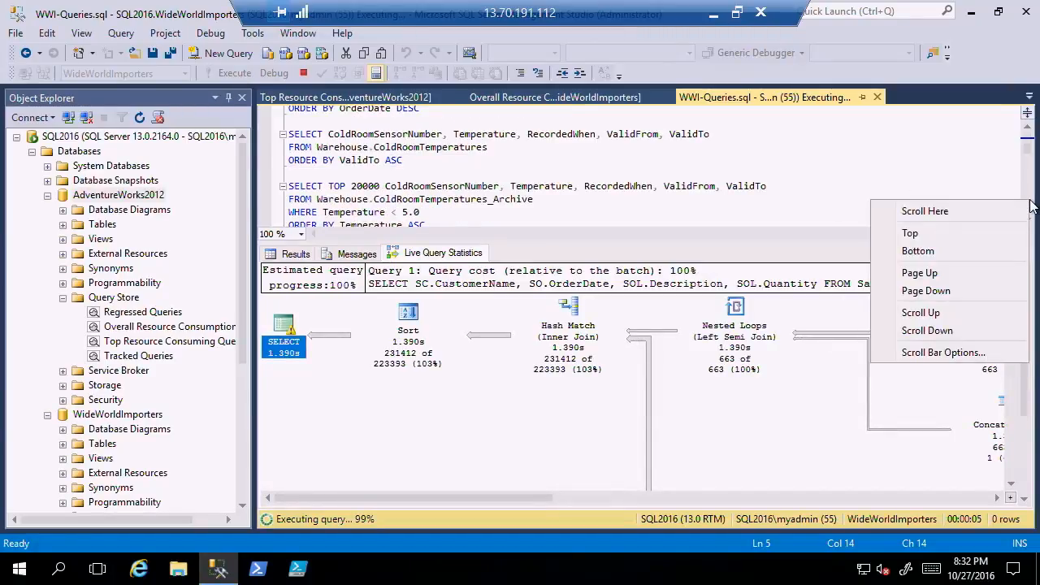
left_click(928, 169)
left_click(928, 169)
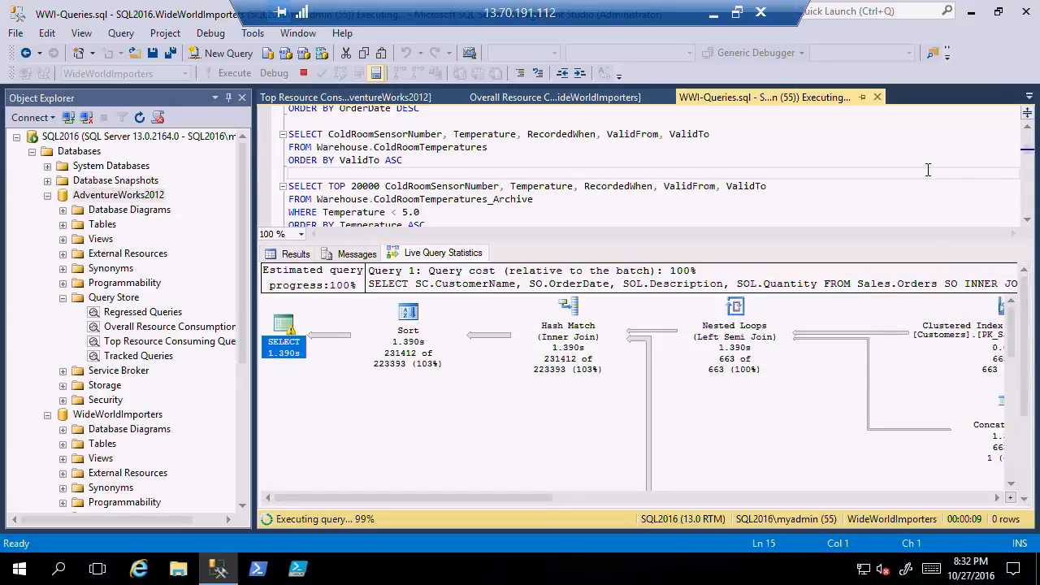
left_click(1027, 221)
left_click_drag(1028, 226, 1028, 226)
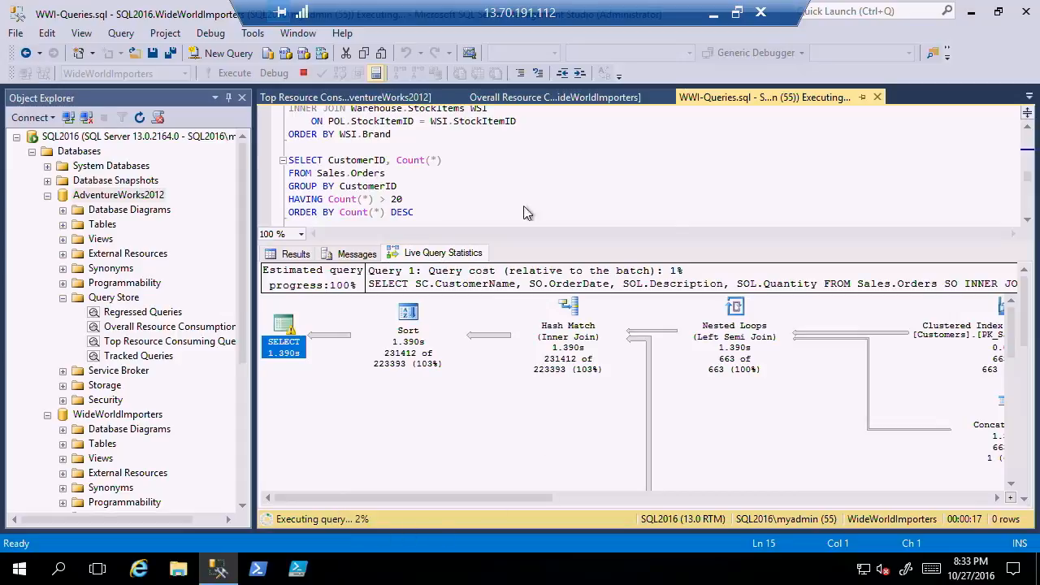
Open the Query Store page of WideWorldImporters' database properties and review its monitoring and retention settings.
right_click(130, 416)
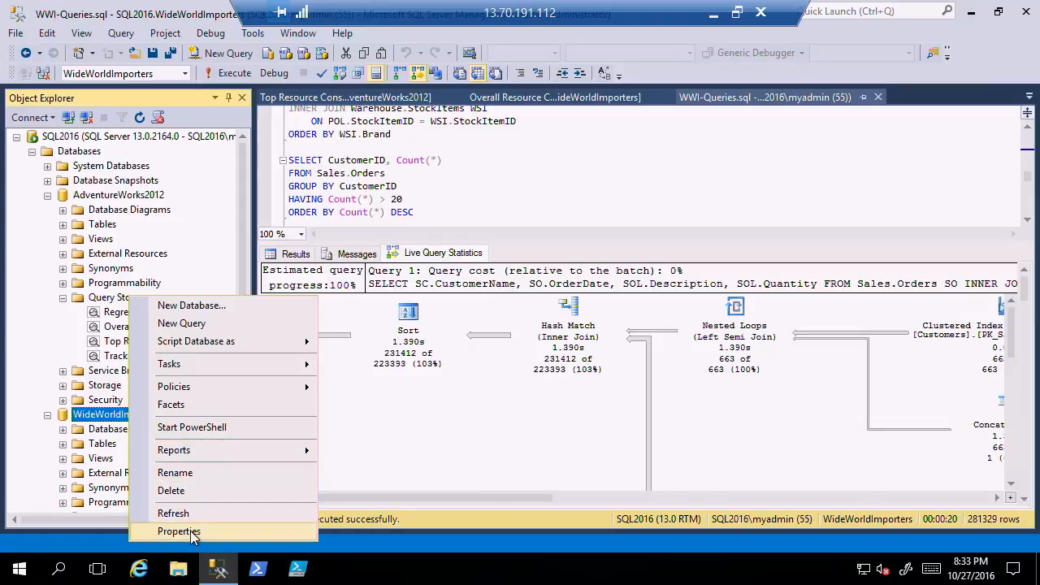
left_click(180, 532)
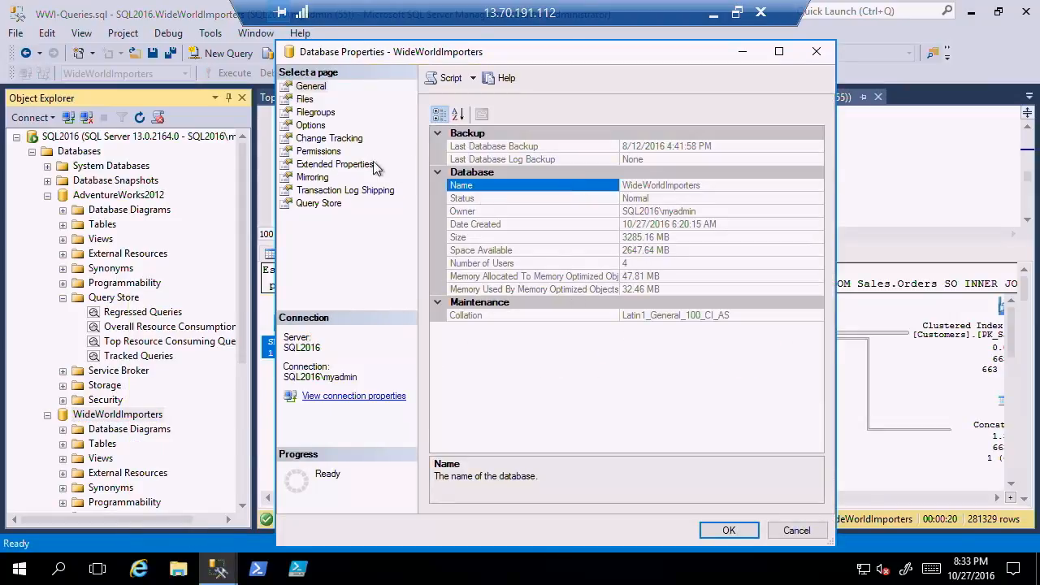
left_click(321, 203)
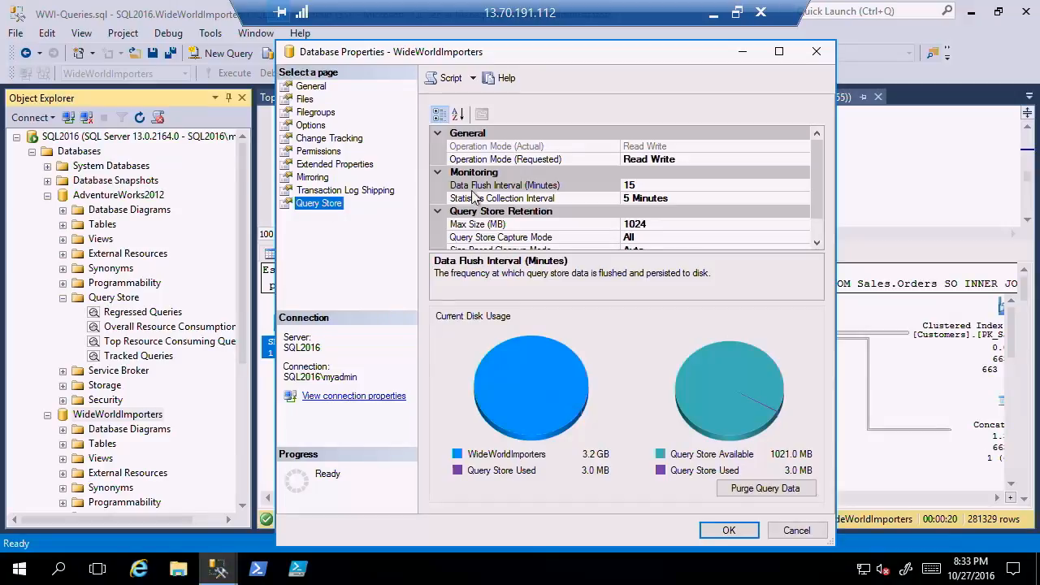
left_click(818, 242)
left_click(818, 242)
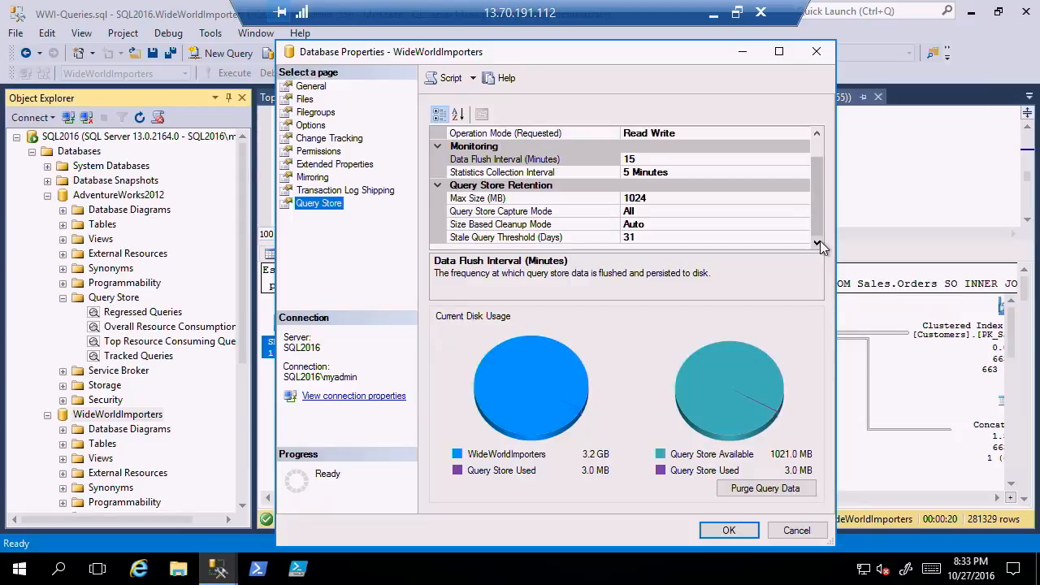
left_click(818, 141)
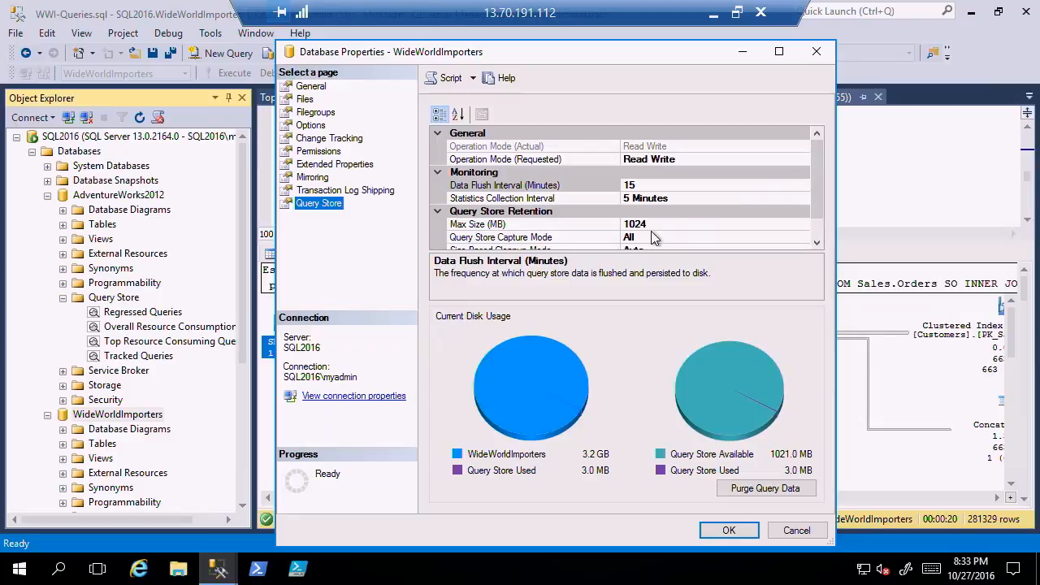
Set WideWorldImporters' Query Store data flush interval to 5 minutes and apply the database properties.
left_click(647, 184)
key("BackSpace")
key("BackSpace")
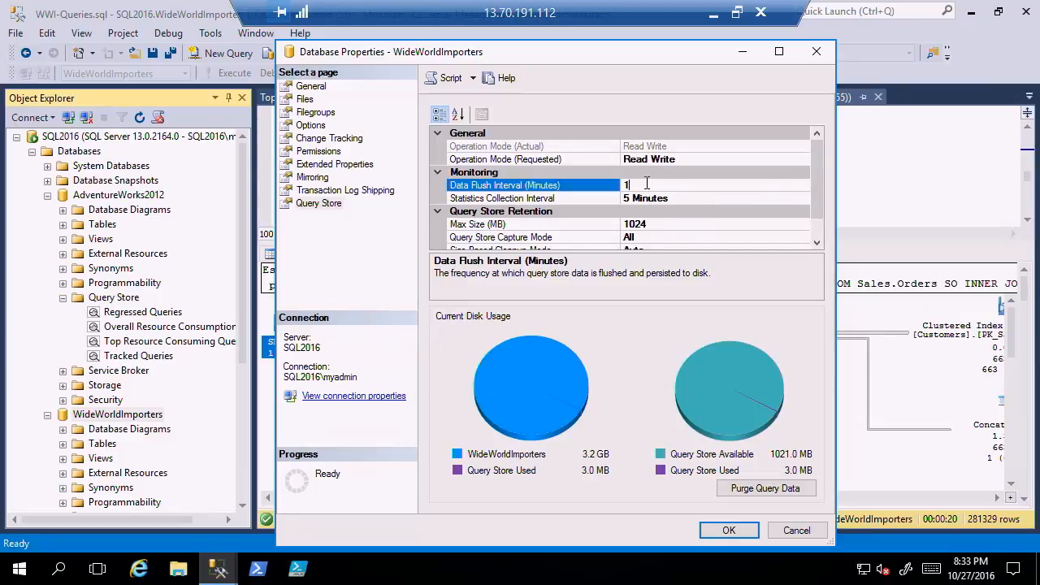
type("5")
left_click(816, 246)
left_click(816, 246)
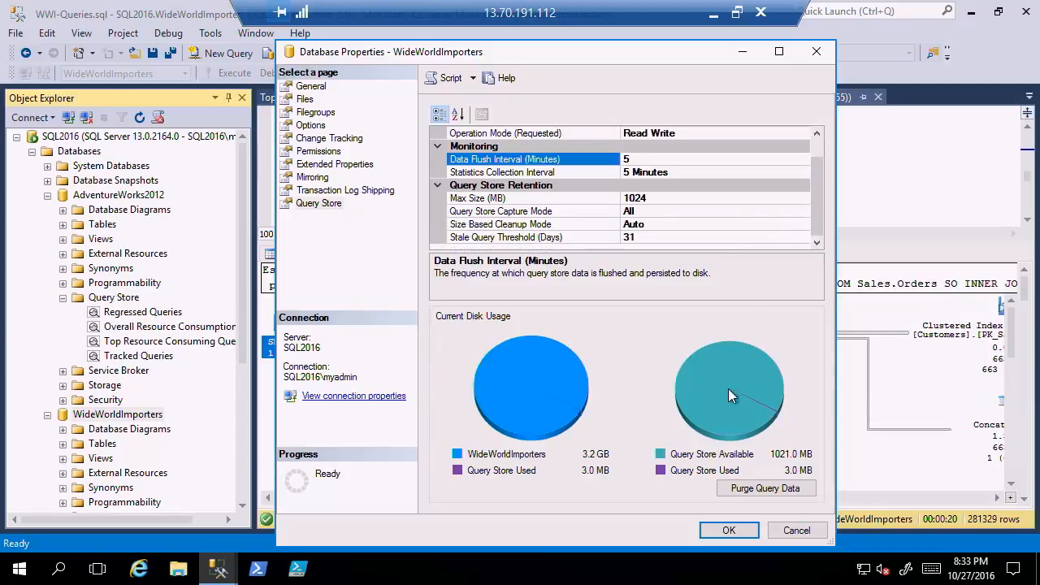
left_click(729, 528)
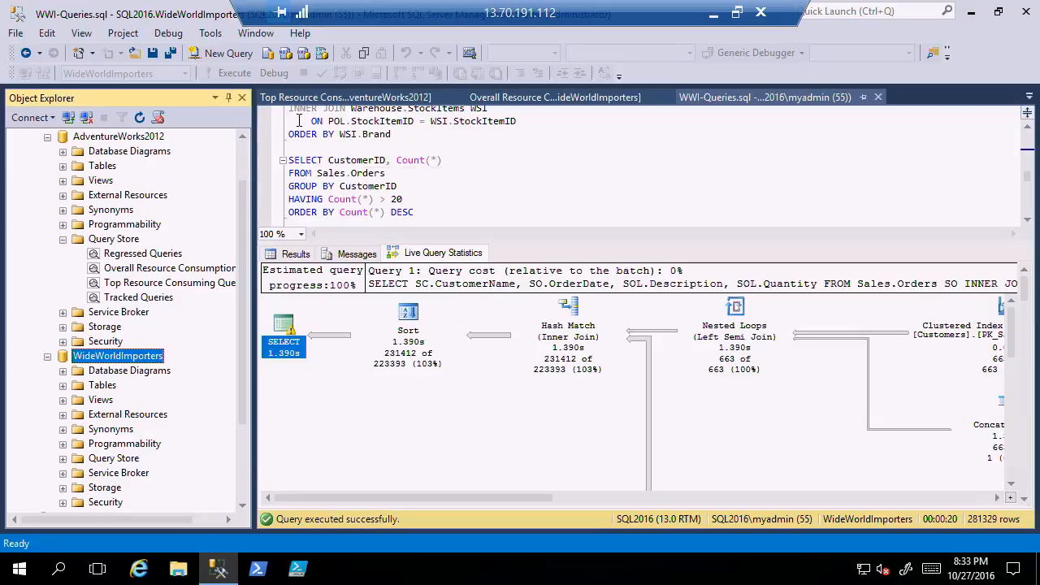
Rerun the WWI-Queries.sql script and open the Top Resource Consuming Queries report from WideWorldImporters' Query Store.
left_click(424, 153)
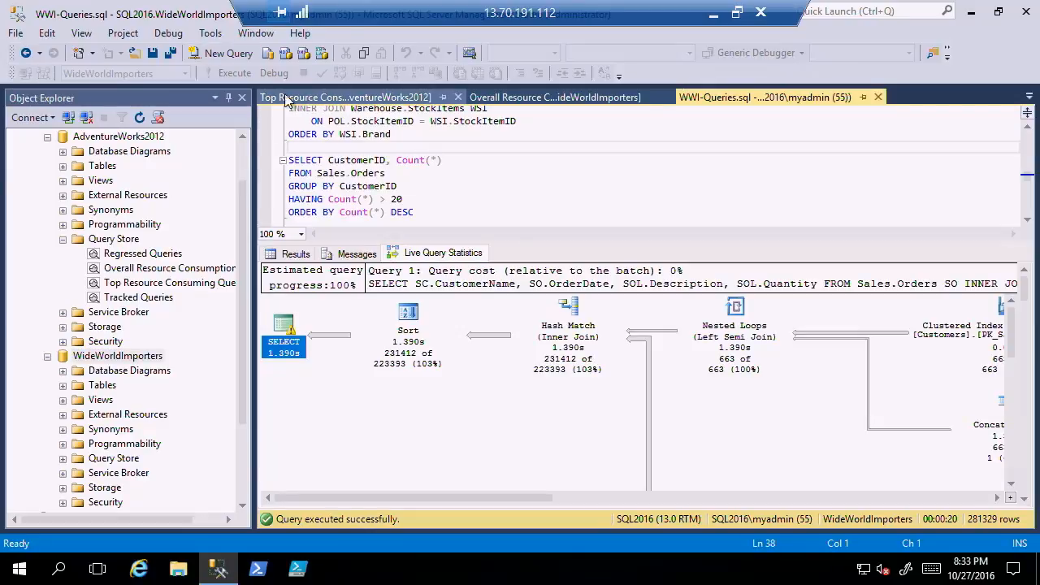
left_click(228, 74)
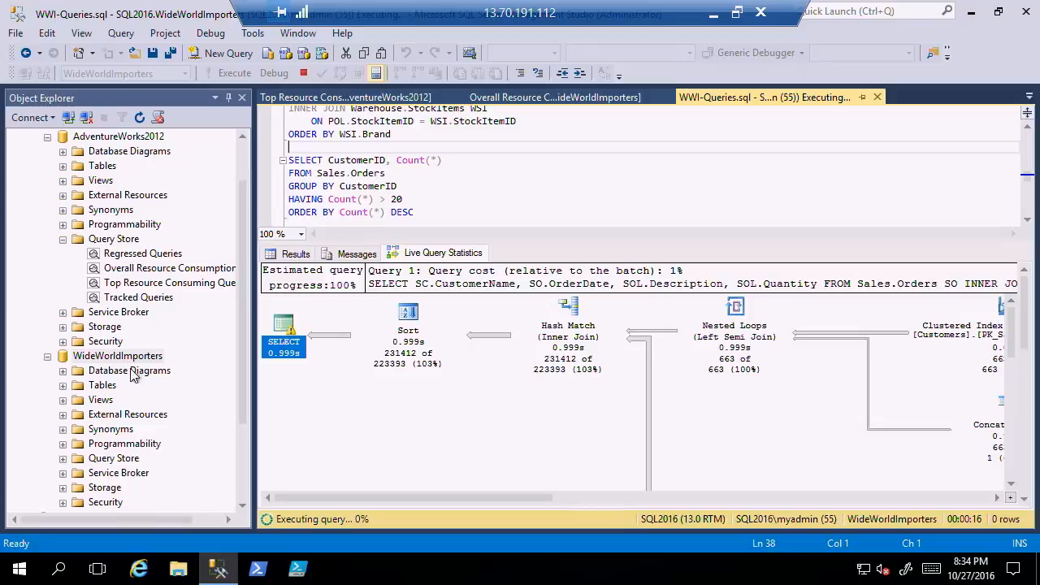
right_click(116, 464)
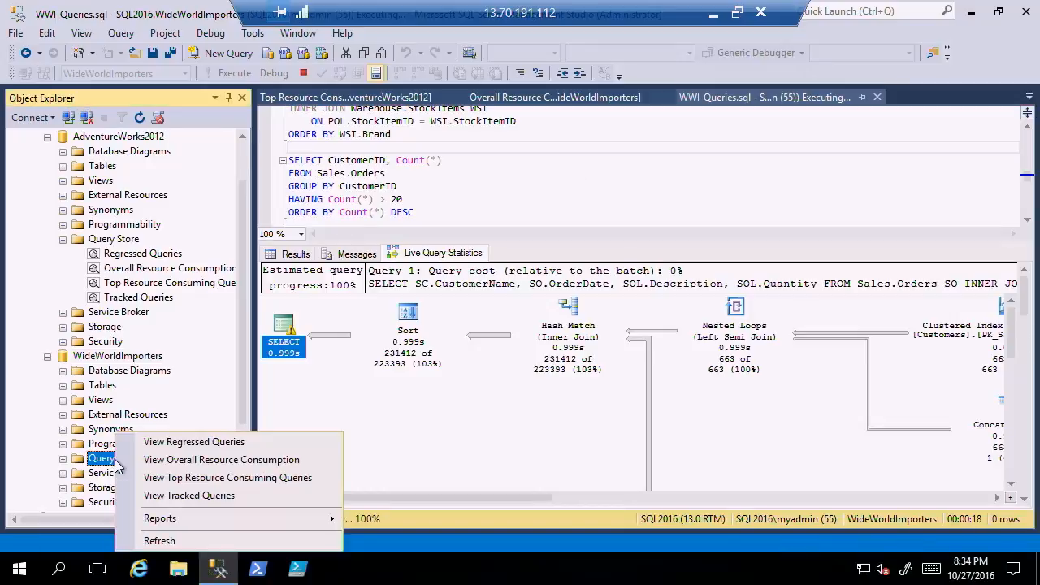
left_click(236, 479)
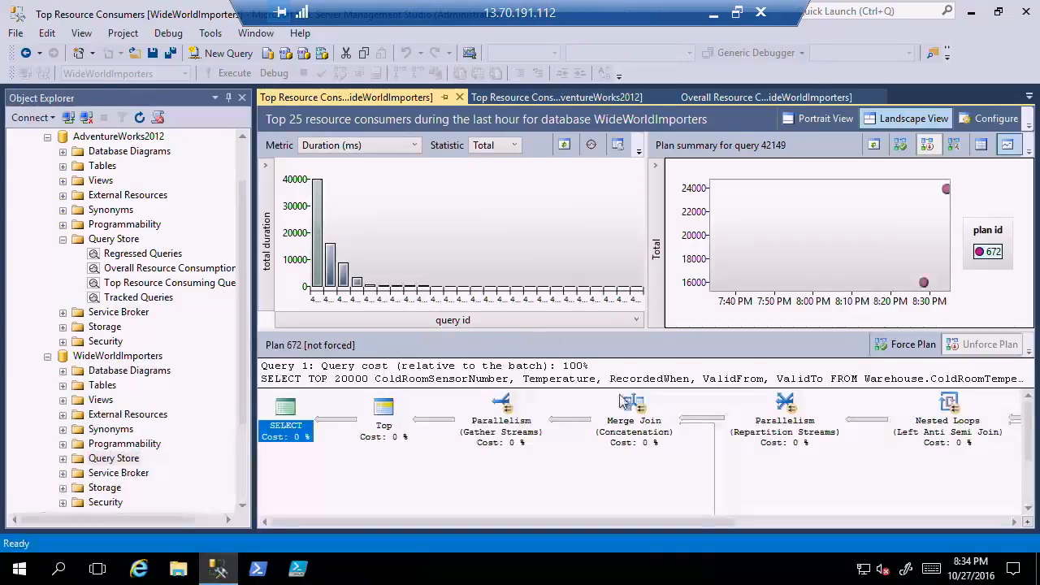
Display the plans of queries 42150, 42033, 42016 and 42137 from WideWorldImporters' total duration chart.
left_click(334, 274)
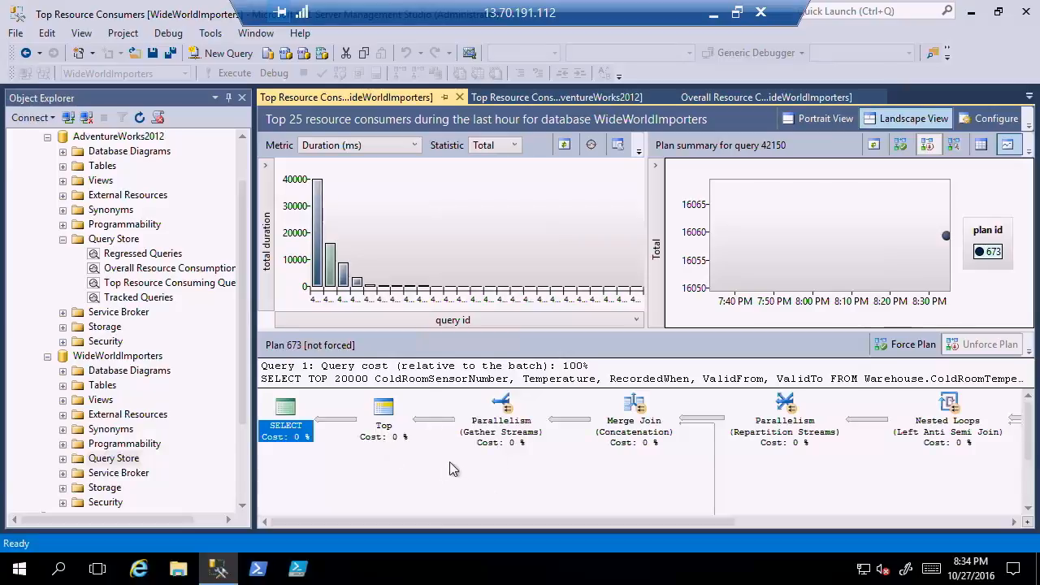
left_click(345, 281)
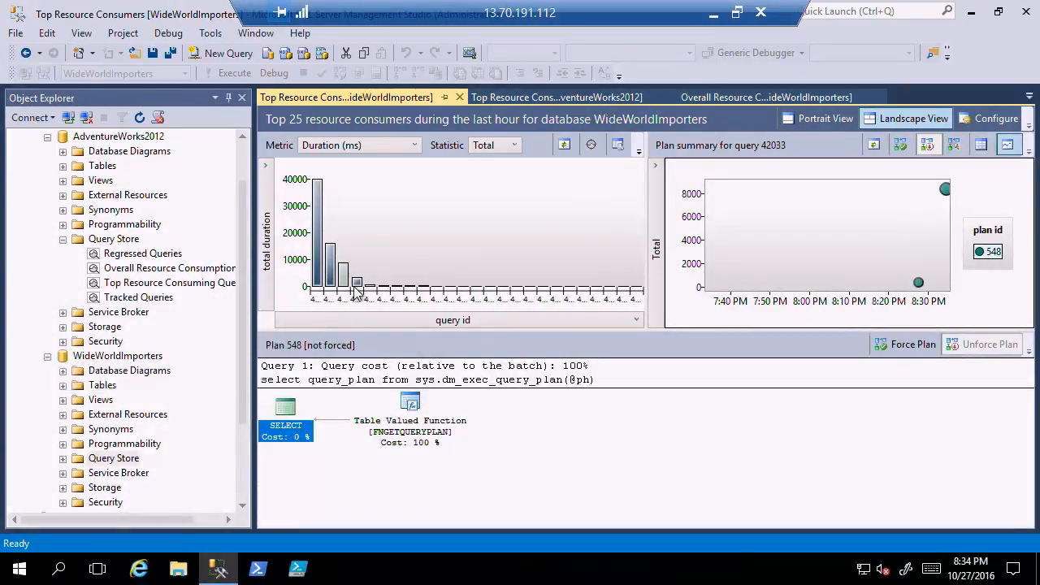
left_click(357, 284)
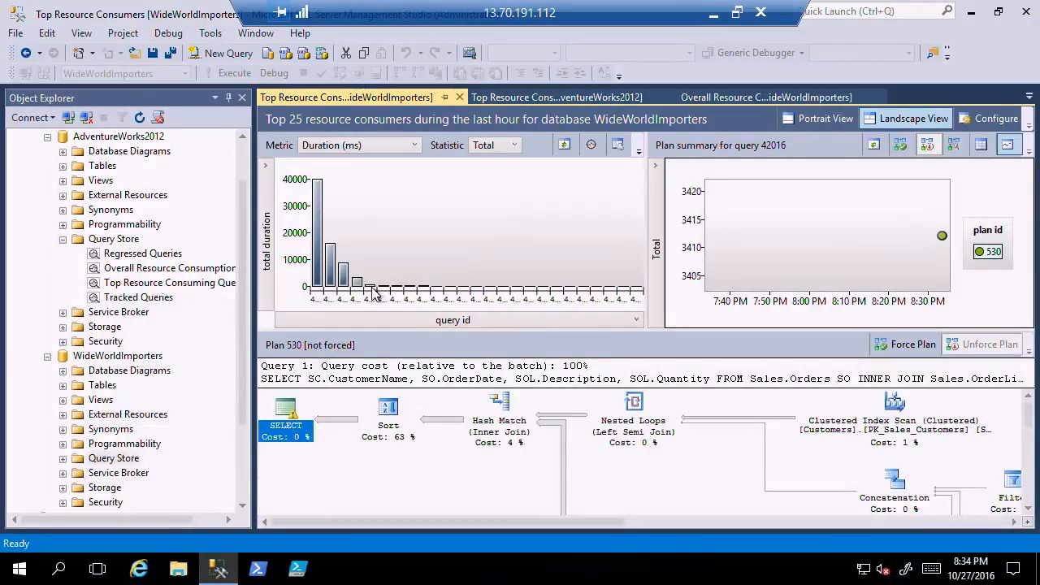
left_click(371, 288)
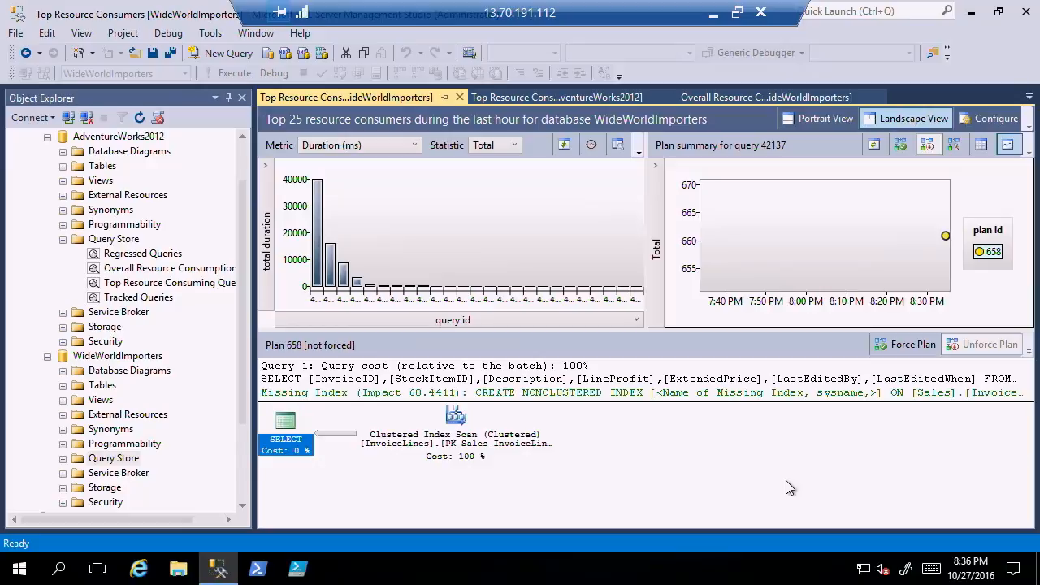
Show the Template Browser and expand the Stored Procedure folder of the SQL Server templates.
mouse_move(433, 393)
left_click(81, 32)
left_click(79, 122)
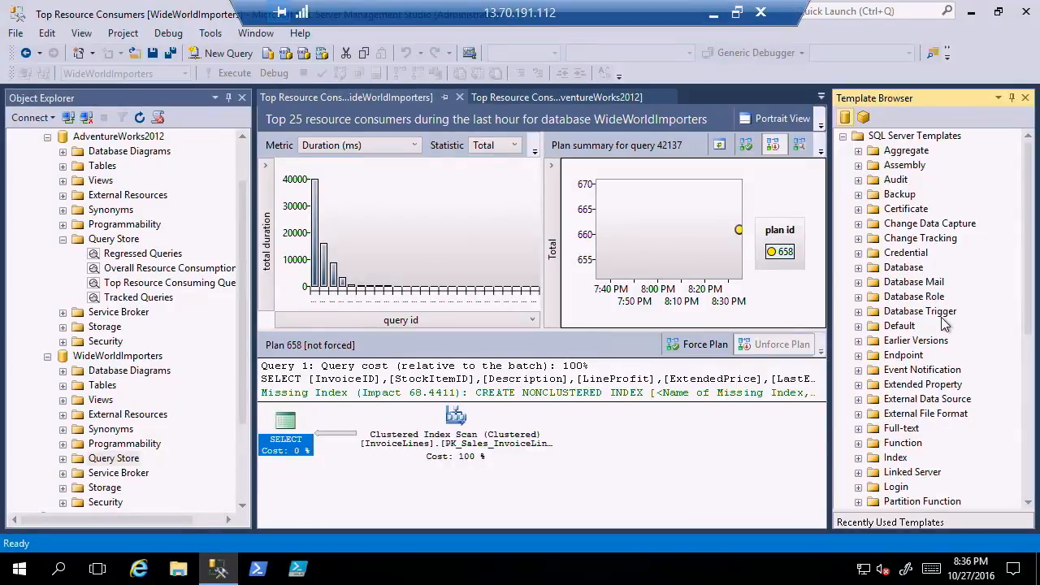
left_click_drag(1030, 203, 1025, 449)
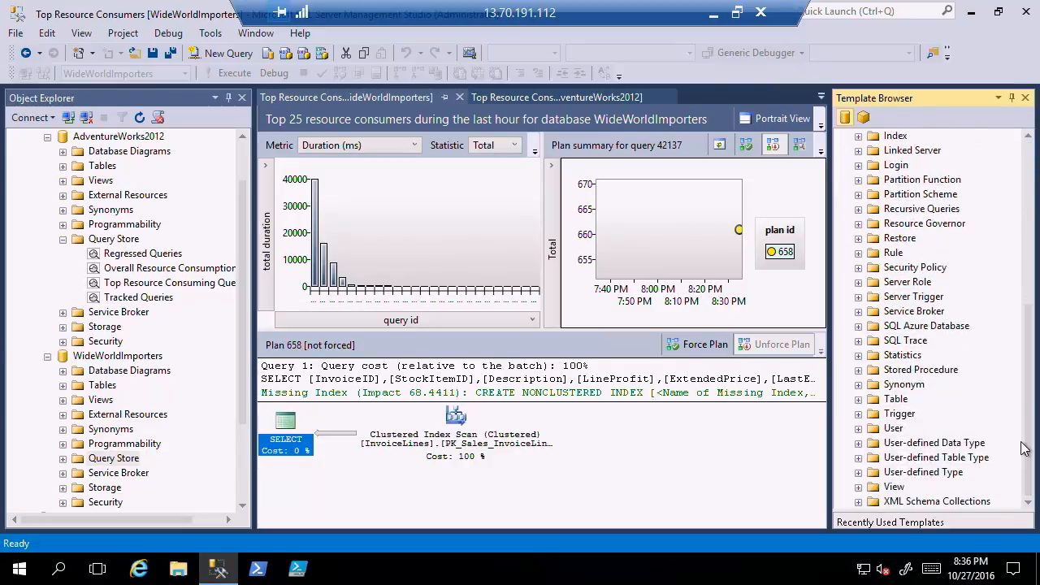
double_click(924, 371)
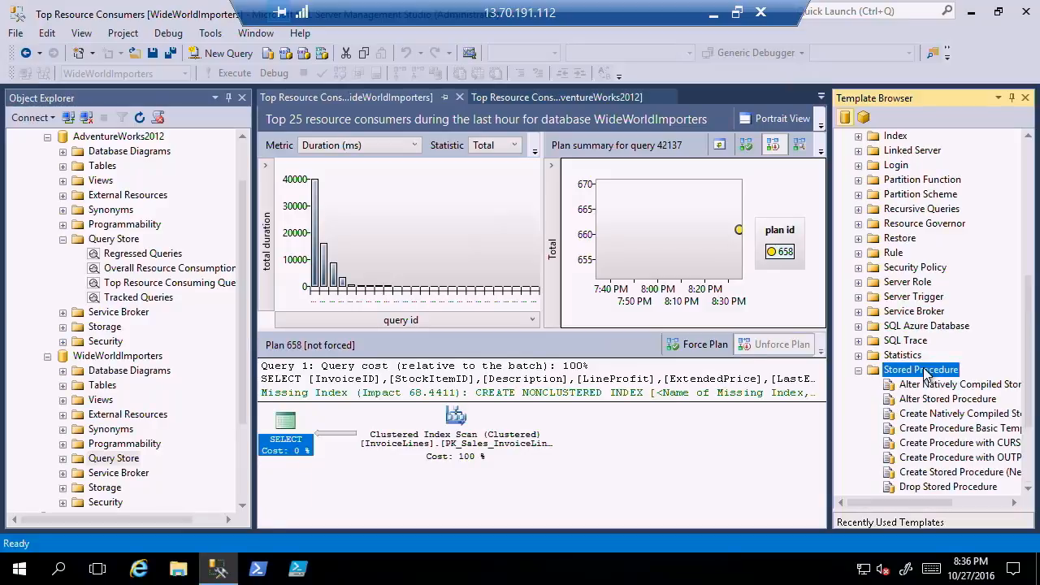
left_click_drag(1030, 345, 1030, 398)
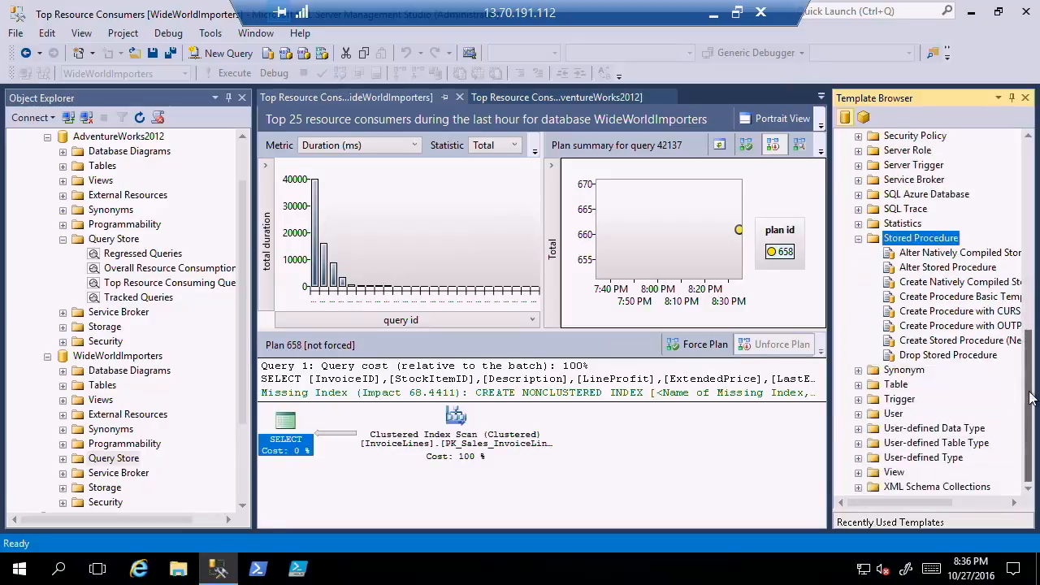
Widen the Template Browser slightly and open the Alter Stored Procedure template in a new query window.
left_click_drag(830, 313, 809, 313)
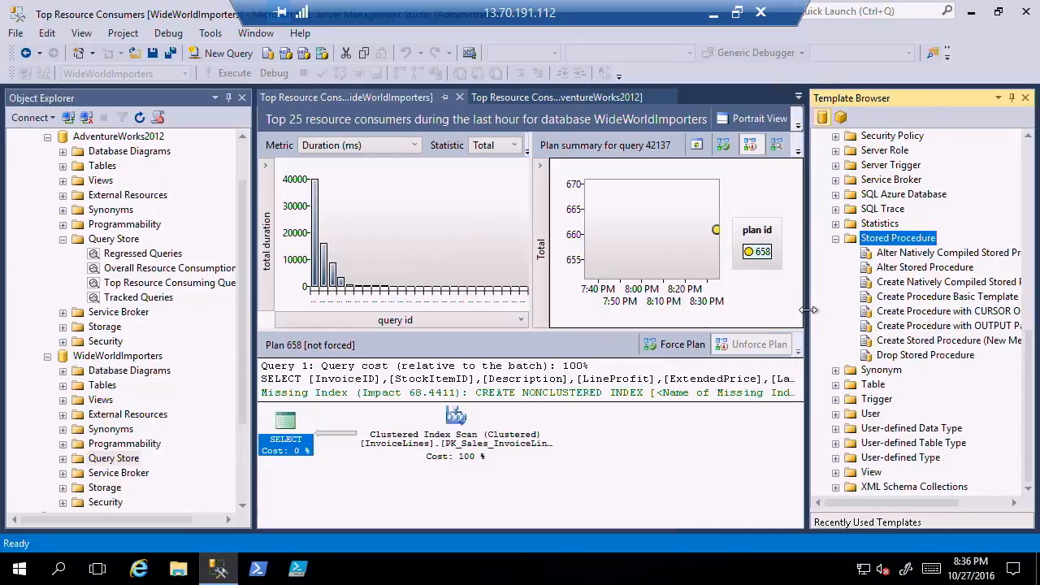
left_click(911, 271)
double_click(910, 270)
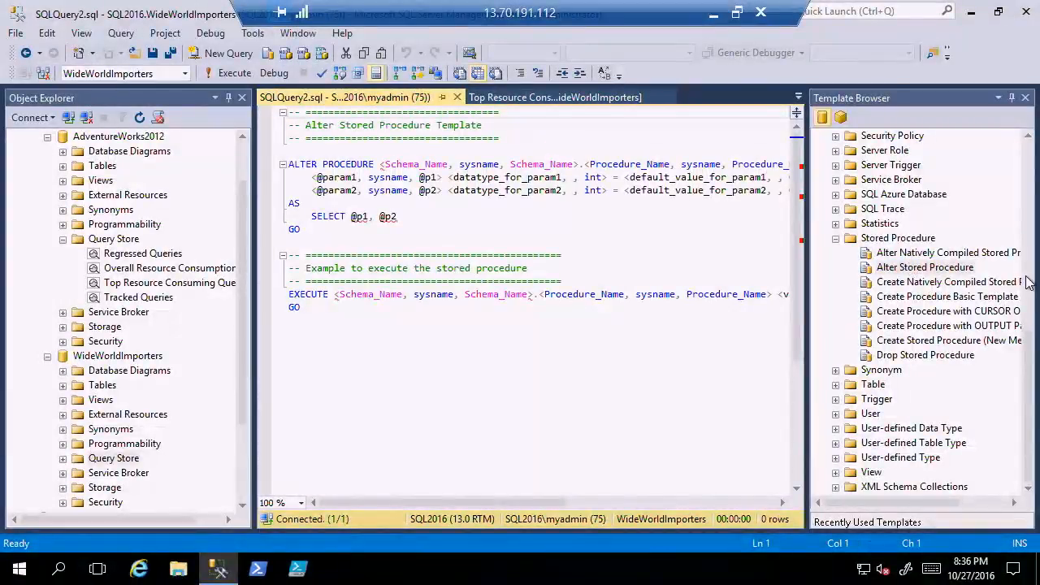
Expand the SQL Azure Database folder in the Template Browser to view its template categories.
left_click_drag(1030, 397, 1035, 281)
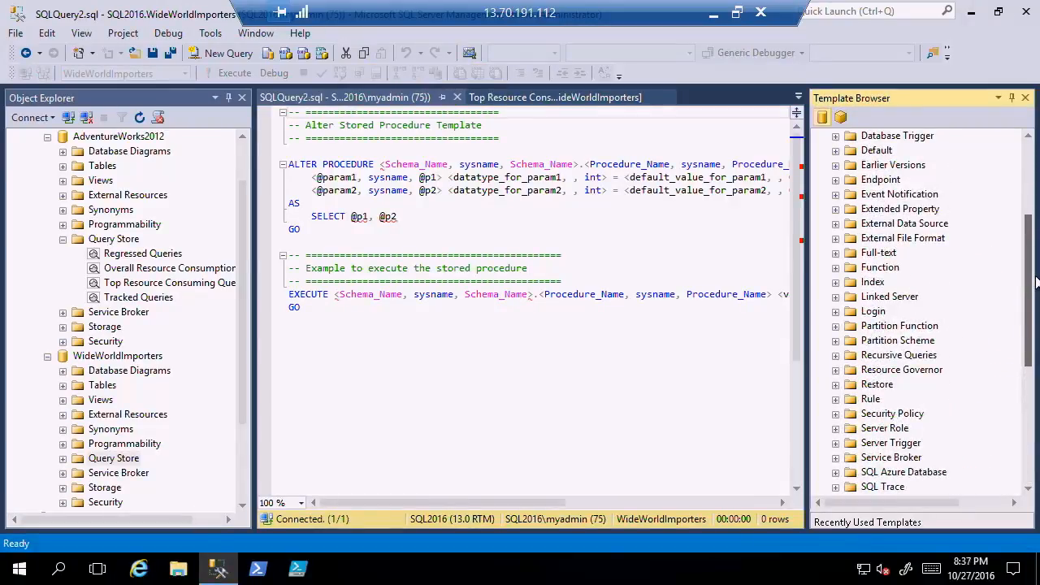
double_click(905, 472)
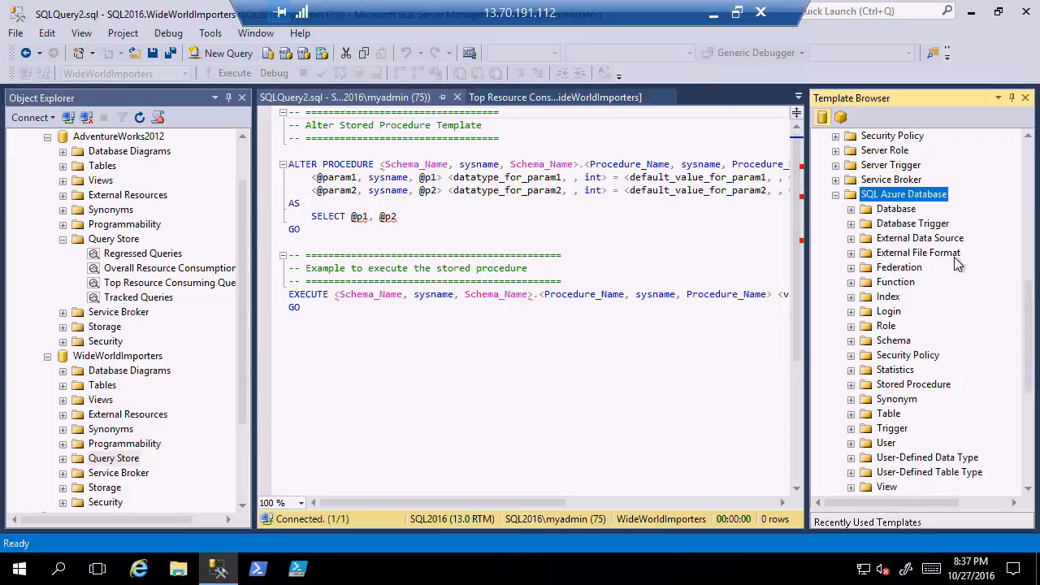
Open the Create Database template from the SQL Azure Database templates in a new query window.
double_click(897, 209)
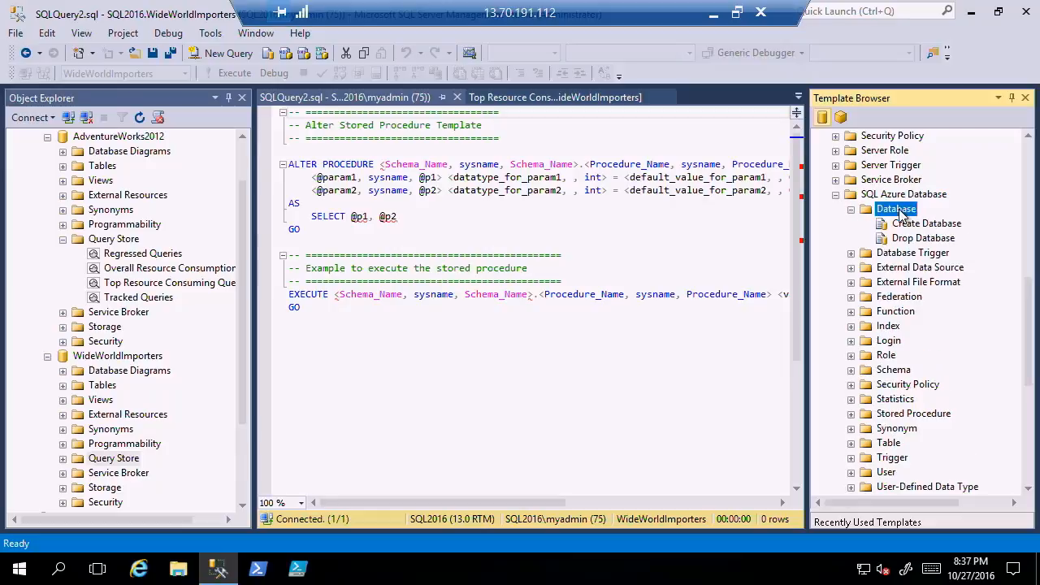
left_click(943, 227)
double_click(945, 230)
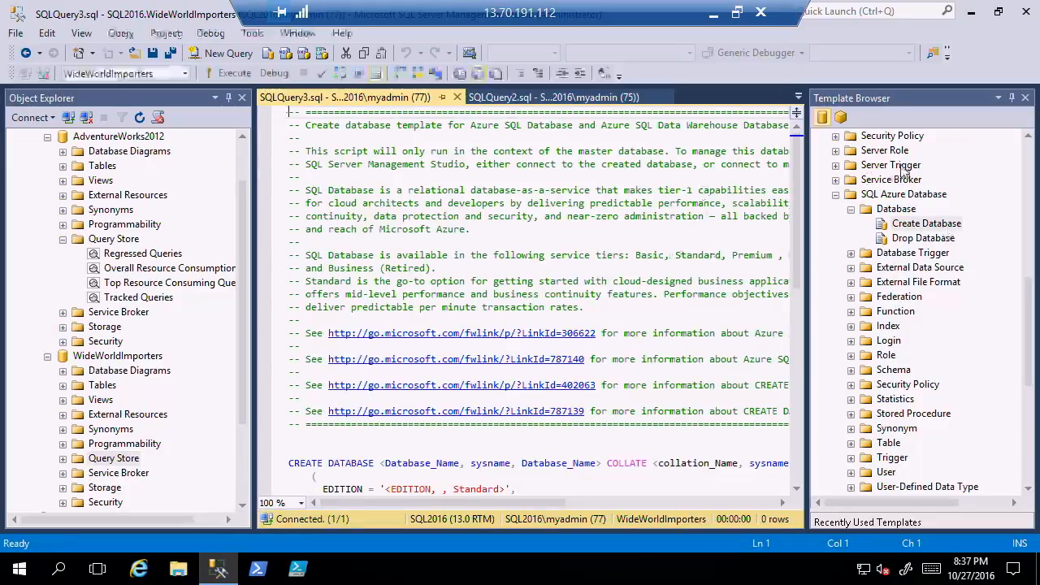
Narrow the Template Browser to enlarge the editor and review the template's comments and CREATE DATABASE statement.
left_click(812, 221)
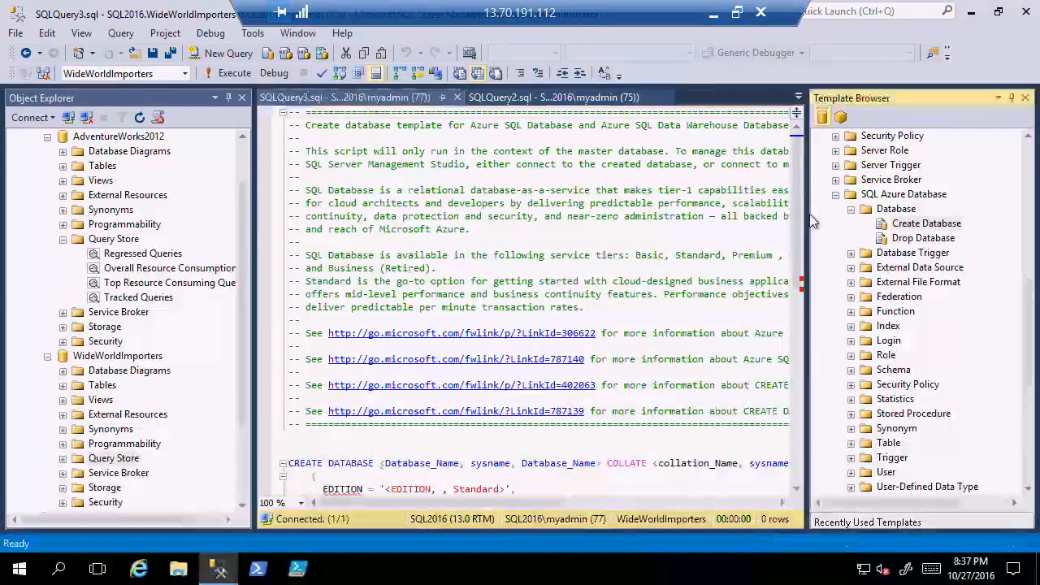
left_click_drag(812, 221, 941, 221)
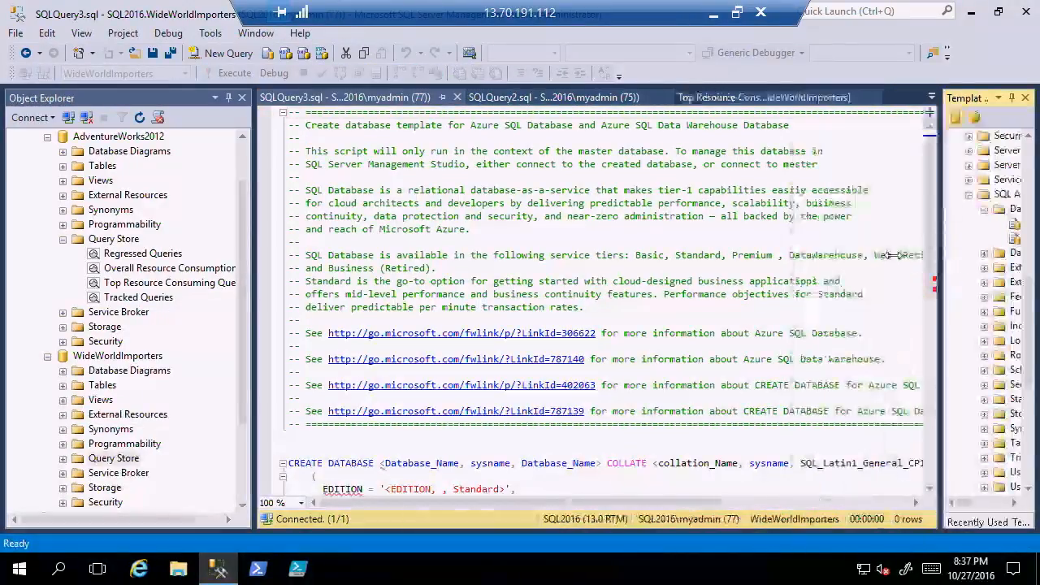
left_click(932, 203)
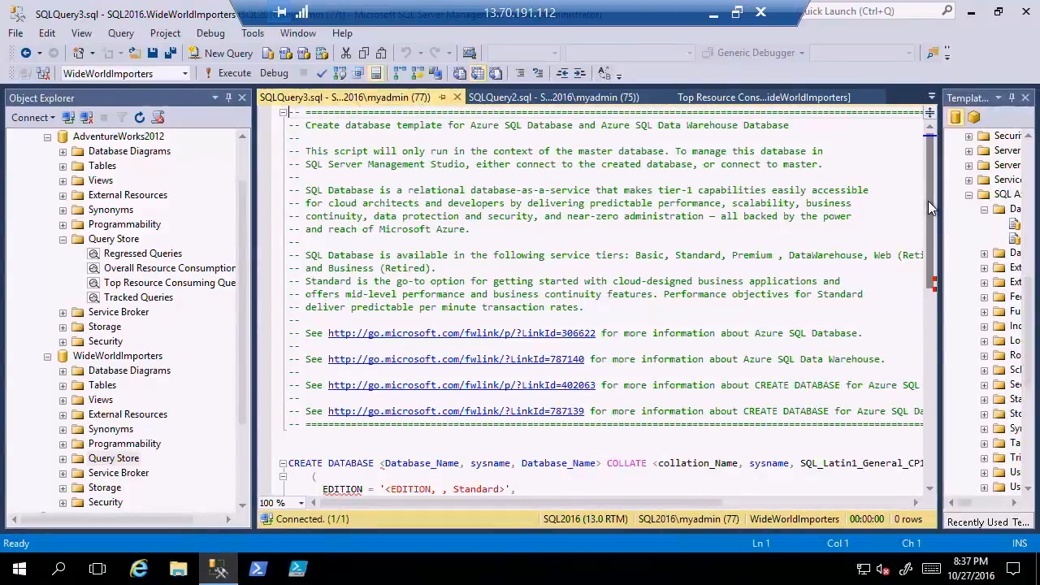
left_click_drag(927, 191, 922, 246)
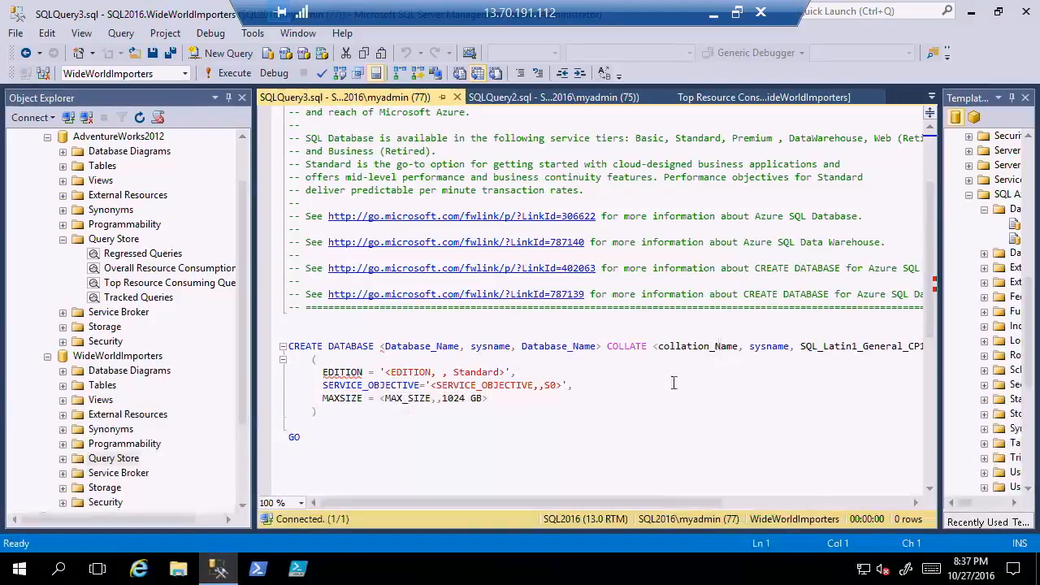
left_click_drag(929, 269, 928, 294)
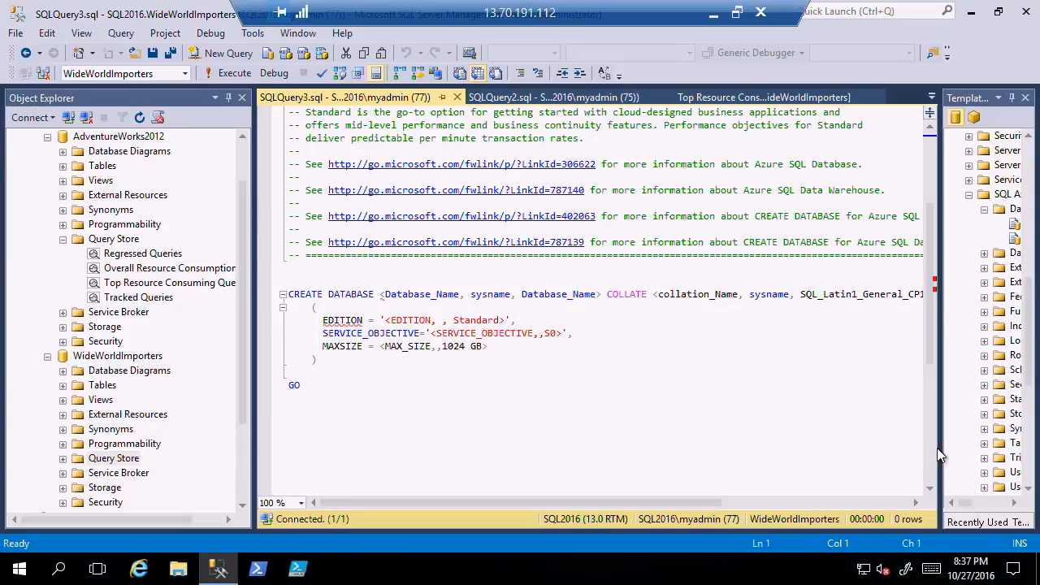
Widen the Template Browser again and return to the beginning of the SQL Server Templates list.
left_click_drag(938, 455, 816, 454)
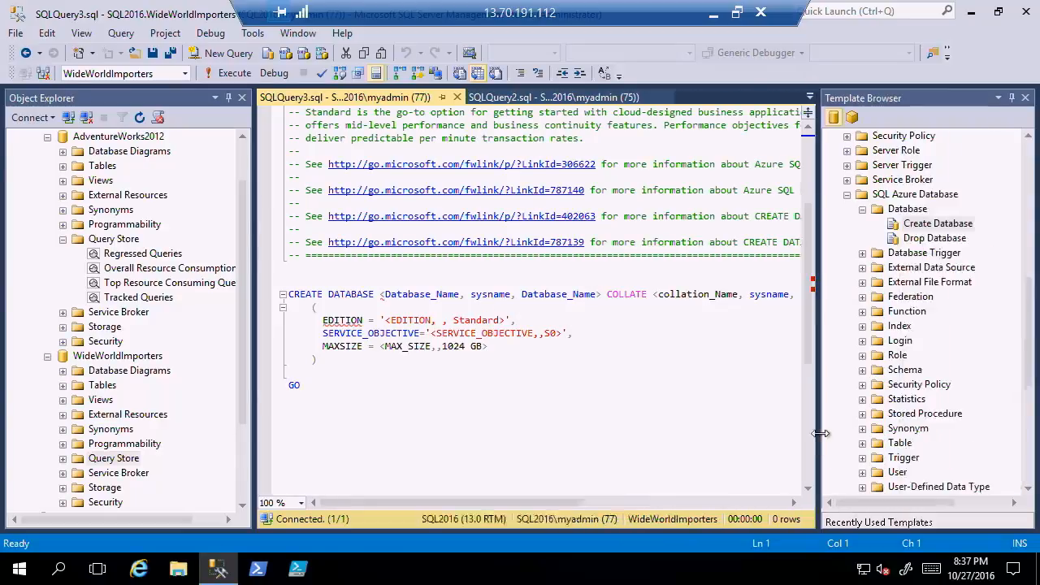
left_click(1027, 355)
left_click_drag(1028, 355, 1030, 218)
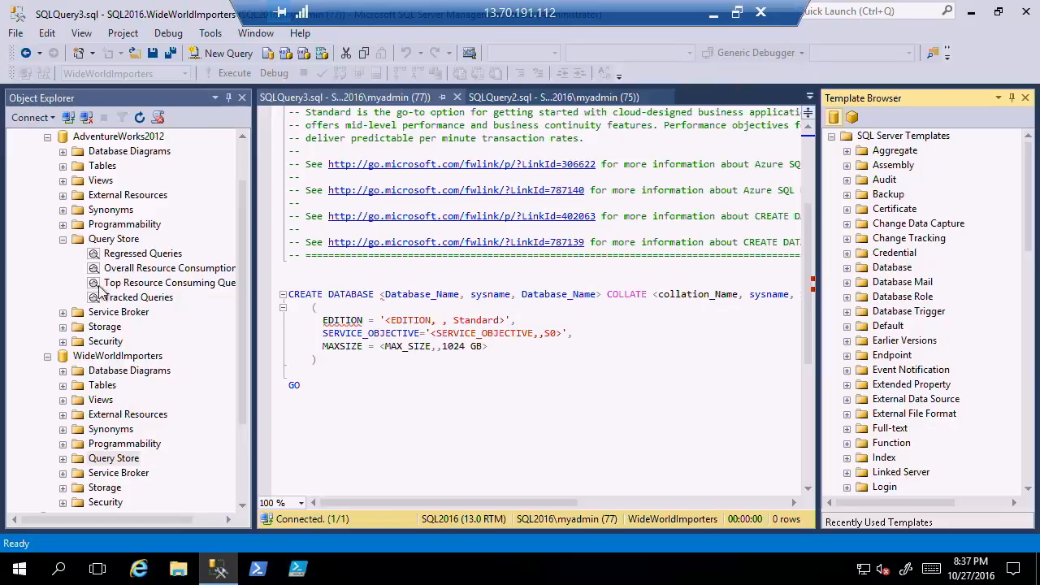
Collapse AdventureWorks2012's Query Store folder and expand the server's Server Objects folder in Object Explorer.
left_click(63, 241)
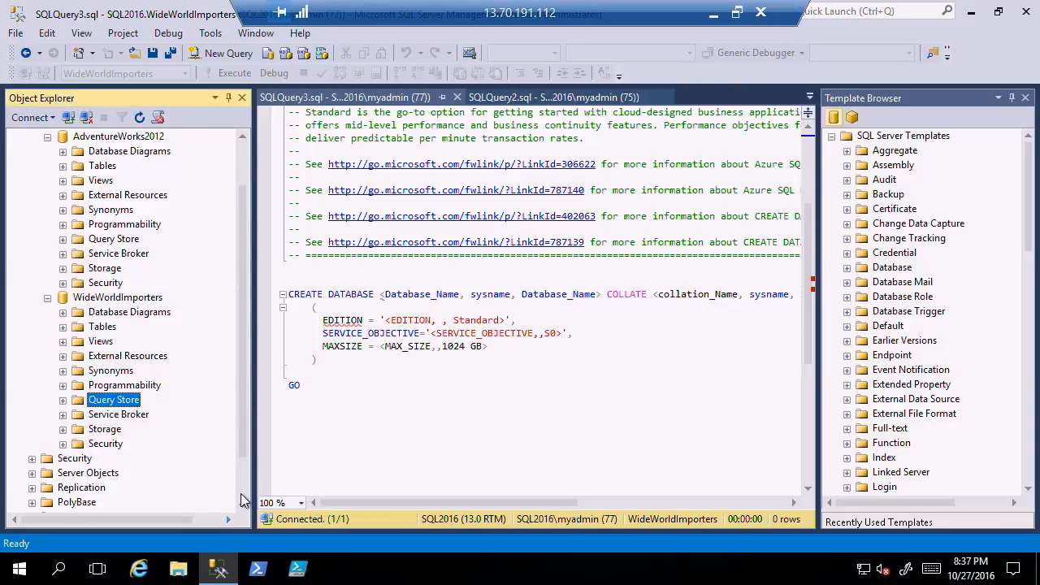
scroll(243, 494, "down", 2)
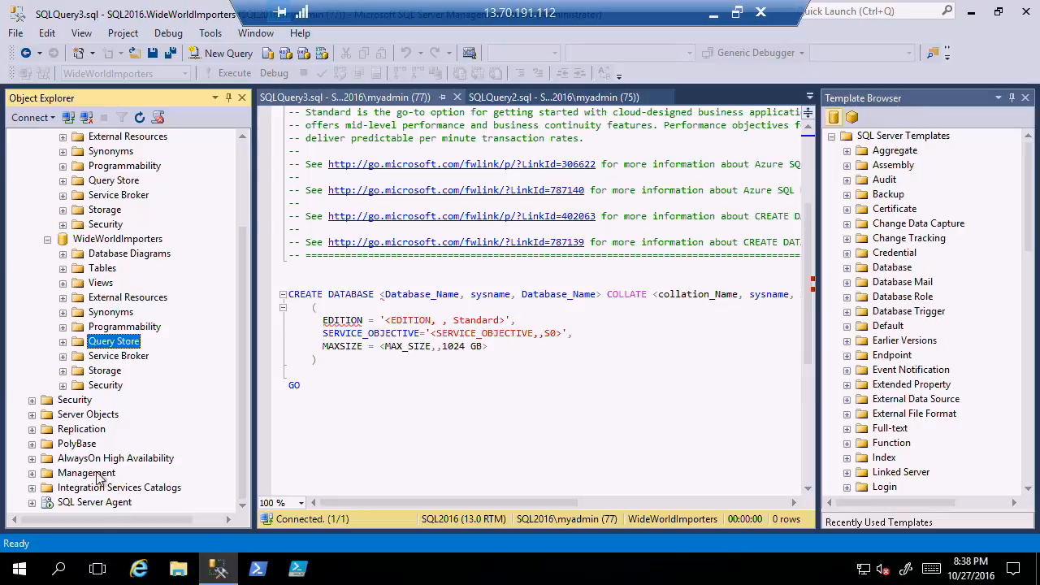
double_click(89, 415)
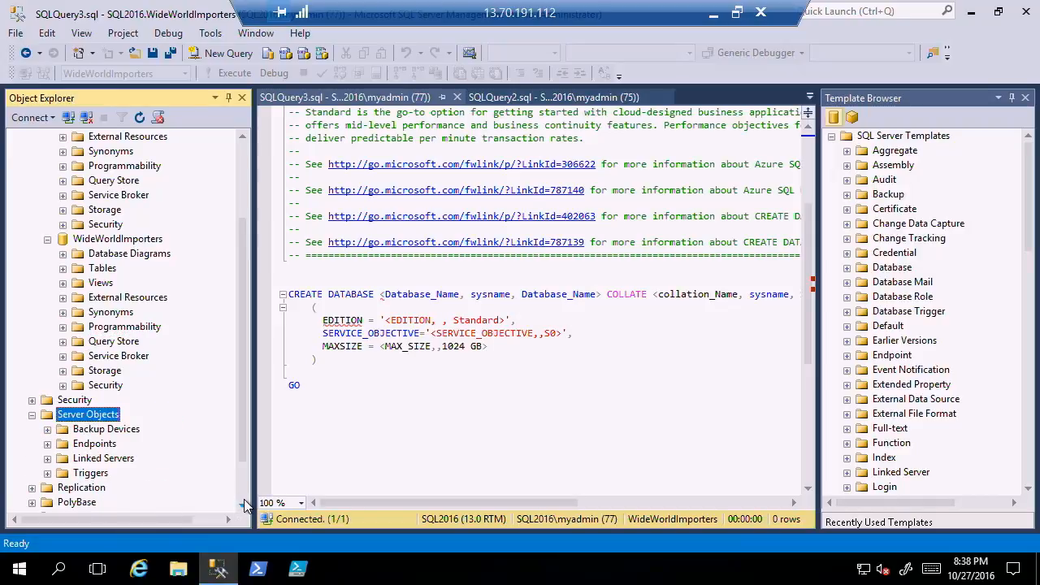
Expand Management, Extended Events and Sessions in Object Explorer, down to the targets of the system_health session.
scroll(244, 500, "down", 2)
double_click(103, 475)
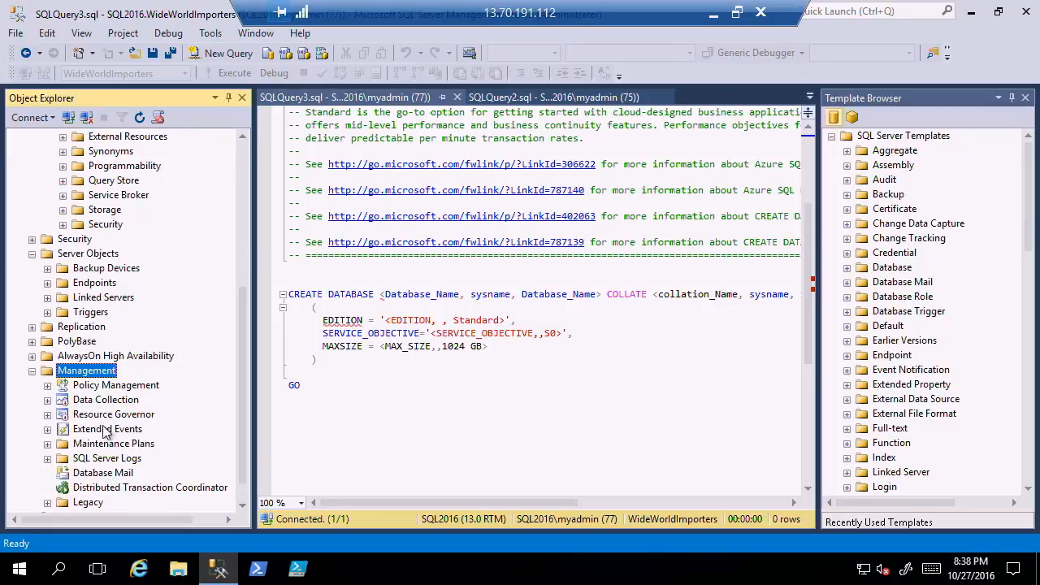
double_click(104, 430)
double_click(95, 445)
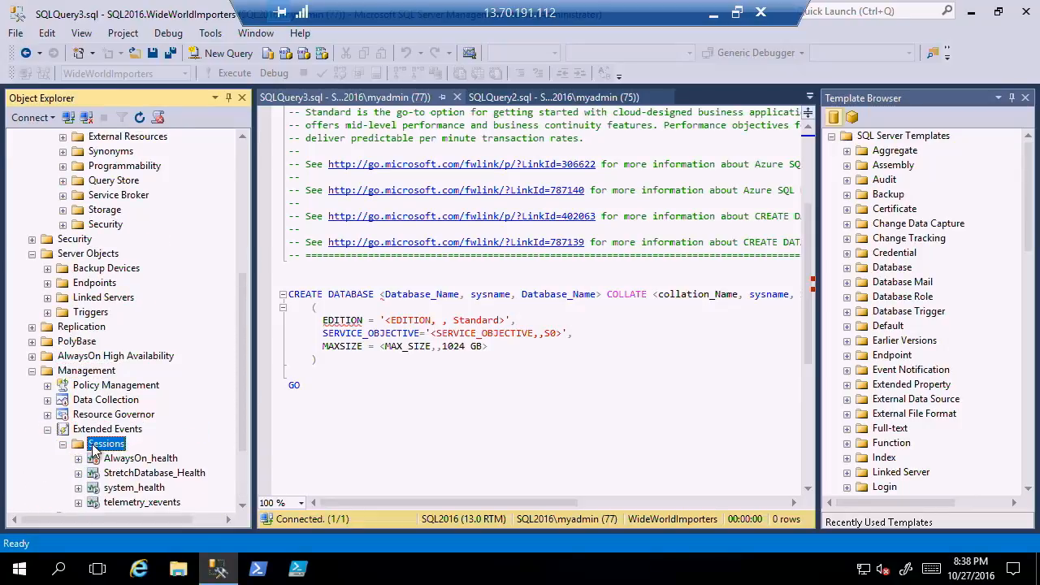
left_click(243, 510)
left_click(242, 509)
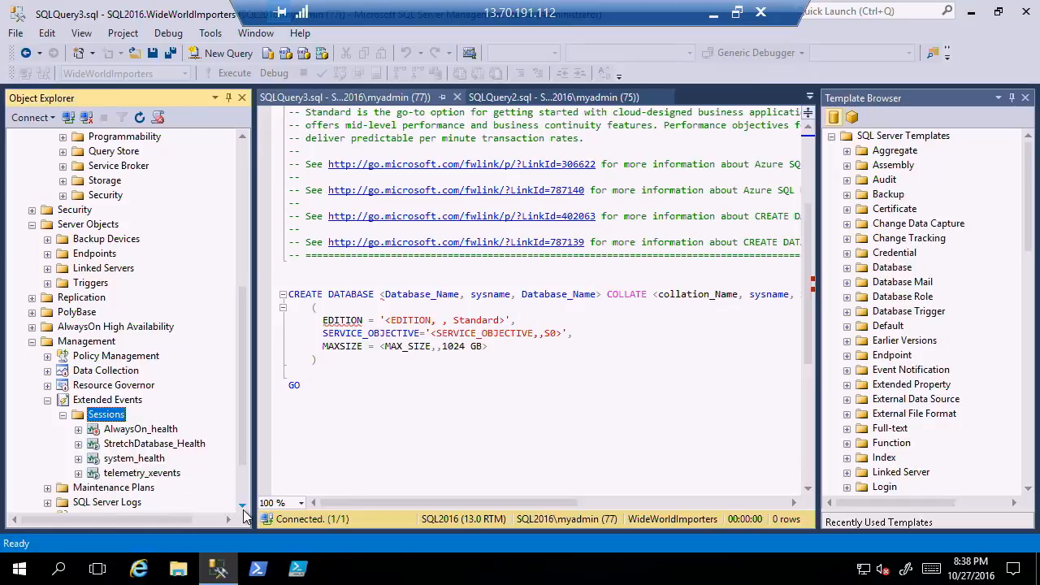
double_click(144, 459)
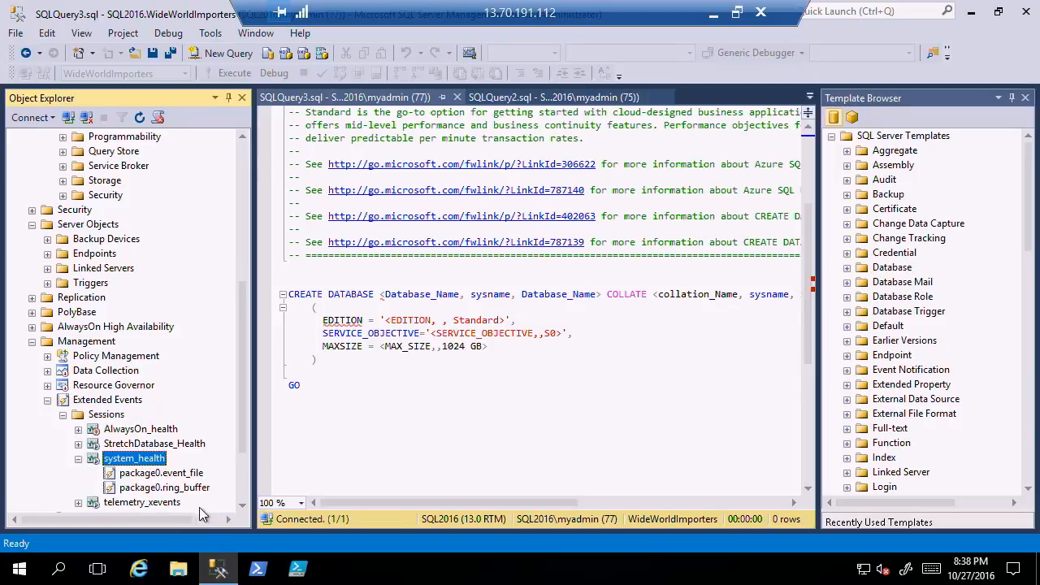
View the target data of system_health's package0.event_file, show the first event's details and widen the name column.
left_click(242, 505)
left_click(242, 505)
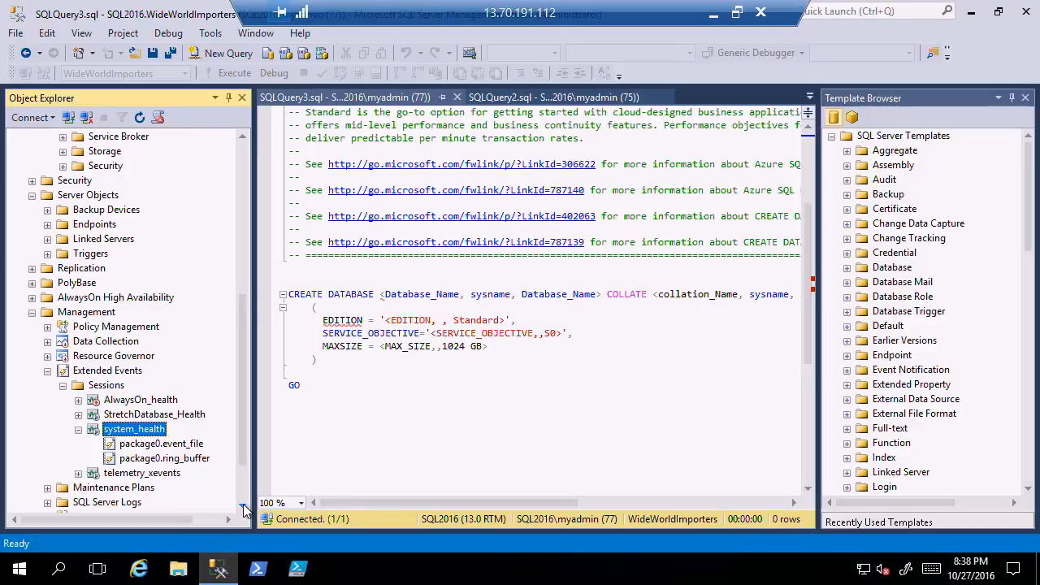
right_click(173, 451)
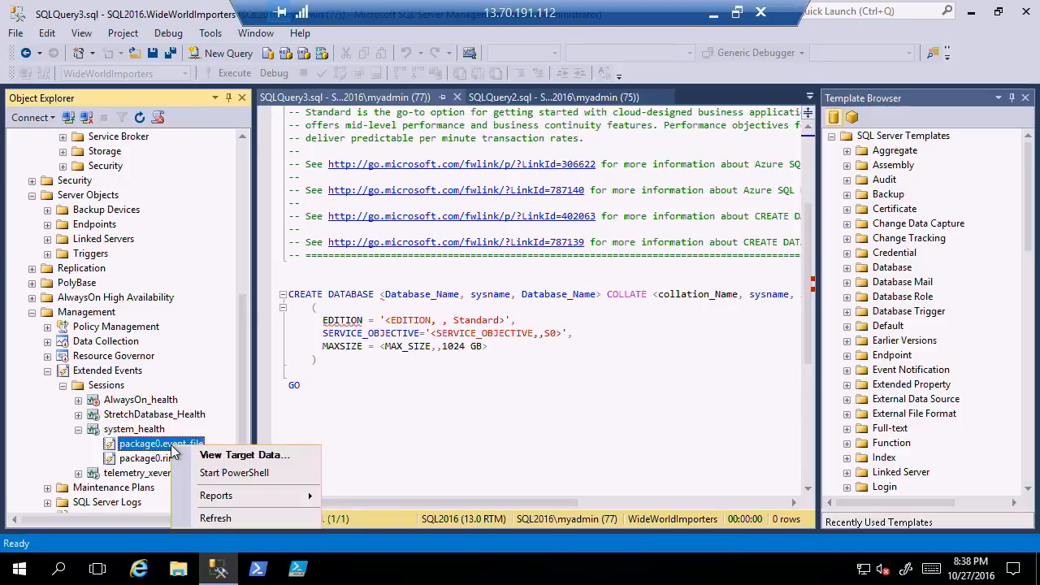
left_click(231, 460)
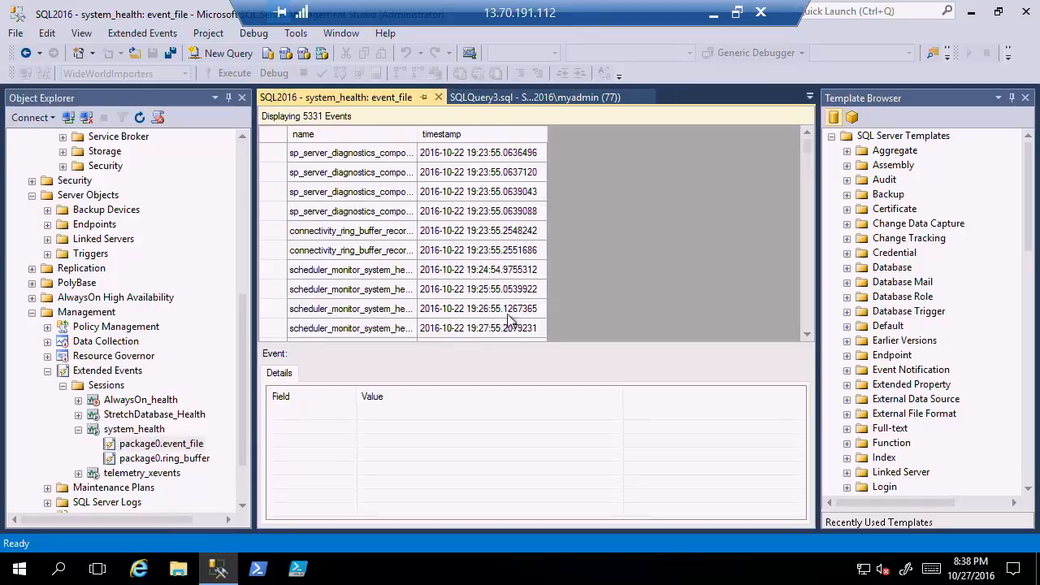
left_click(422, 154)
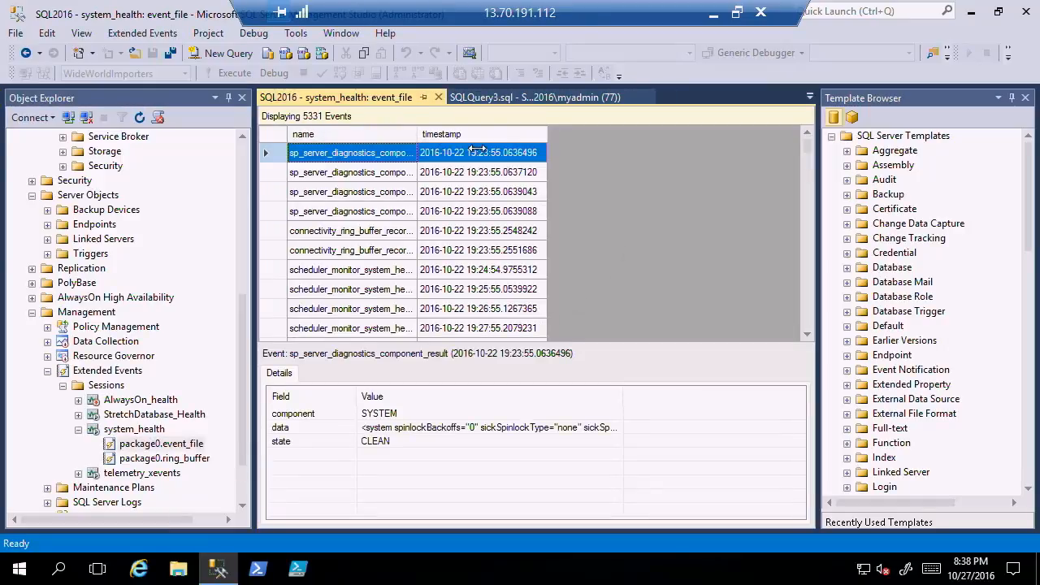
scroll(419, 264, "down", 2)
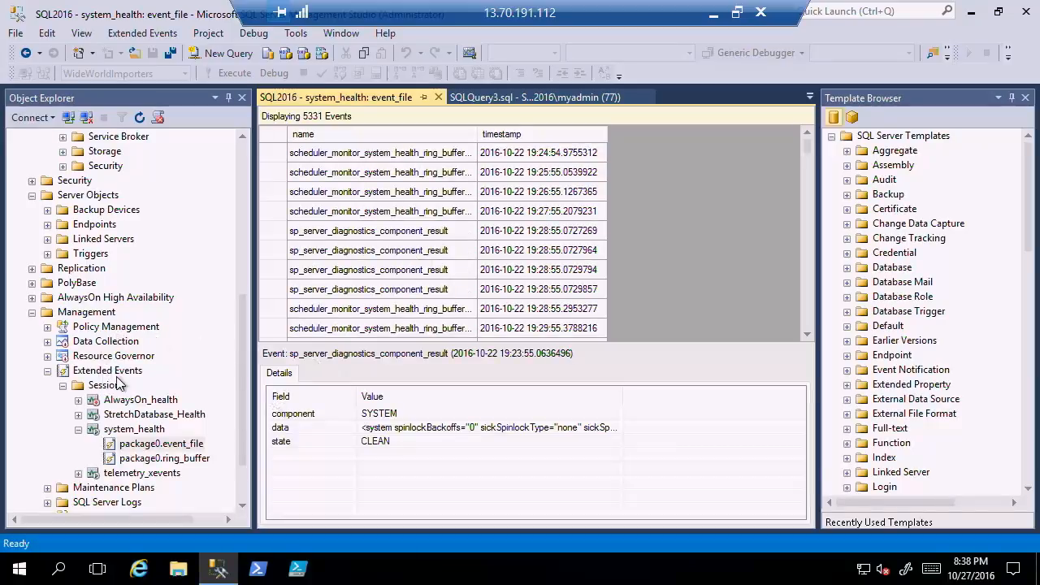
Launch the New Session Wizard for Extended Events sessions, maximize it and proceed to the session properties.
right_click(108, 388)
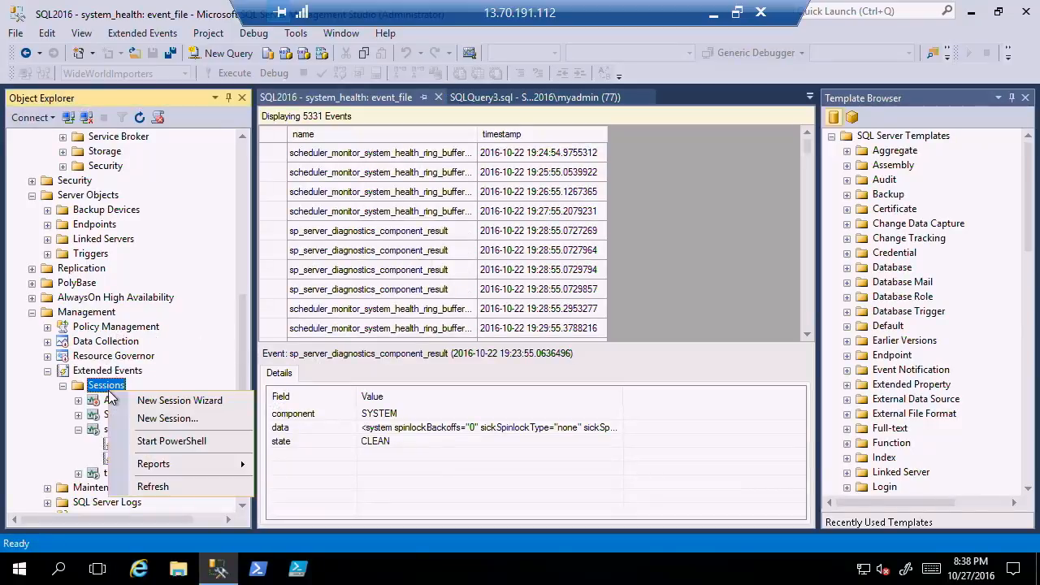
left_click(159, 402)
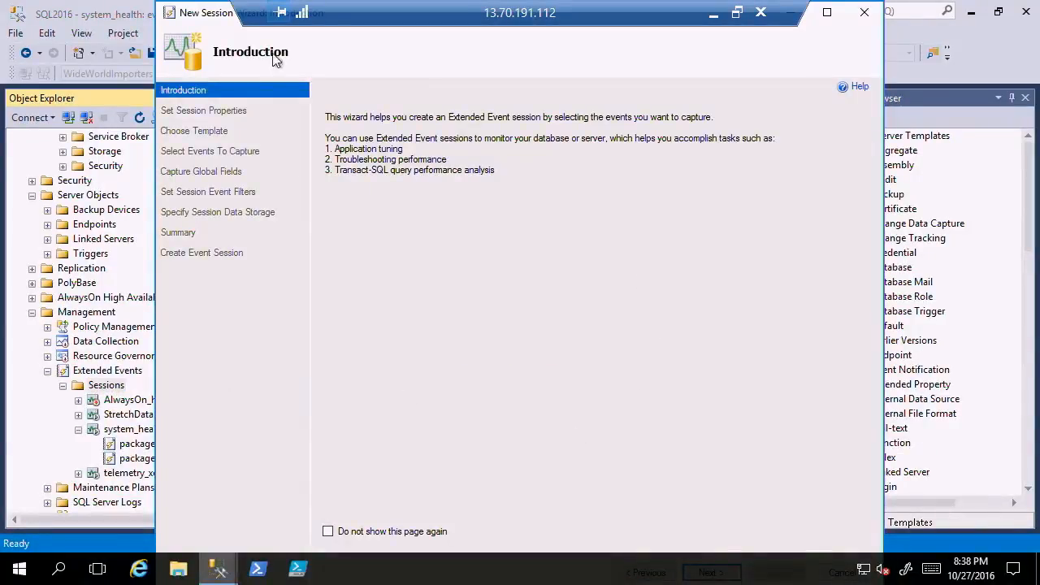
double_click(215, 18)
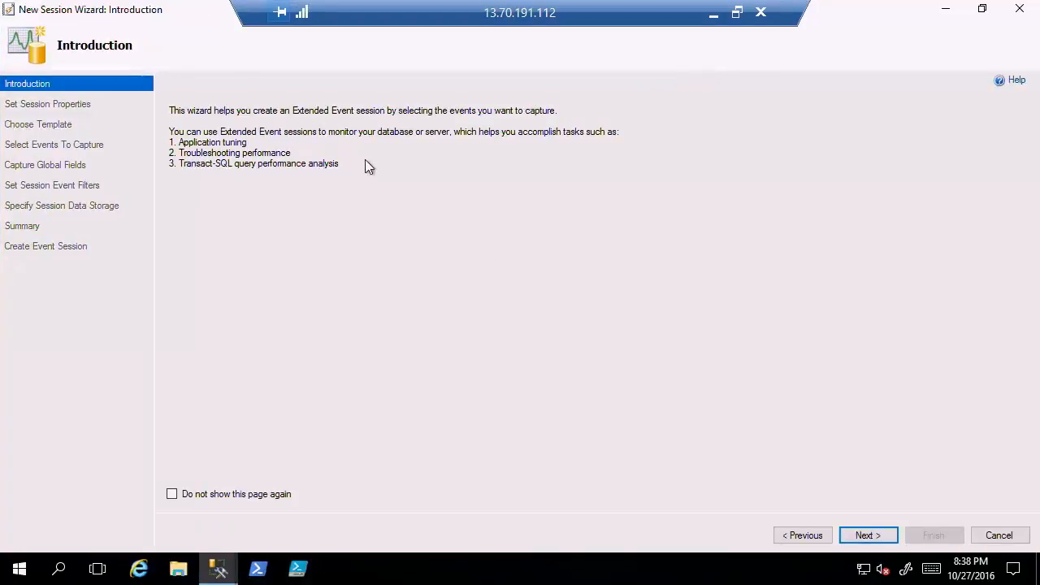
left_click(890, 540)
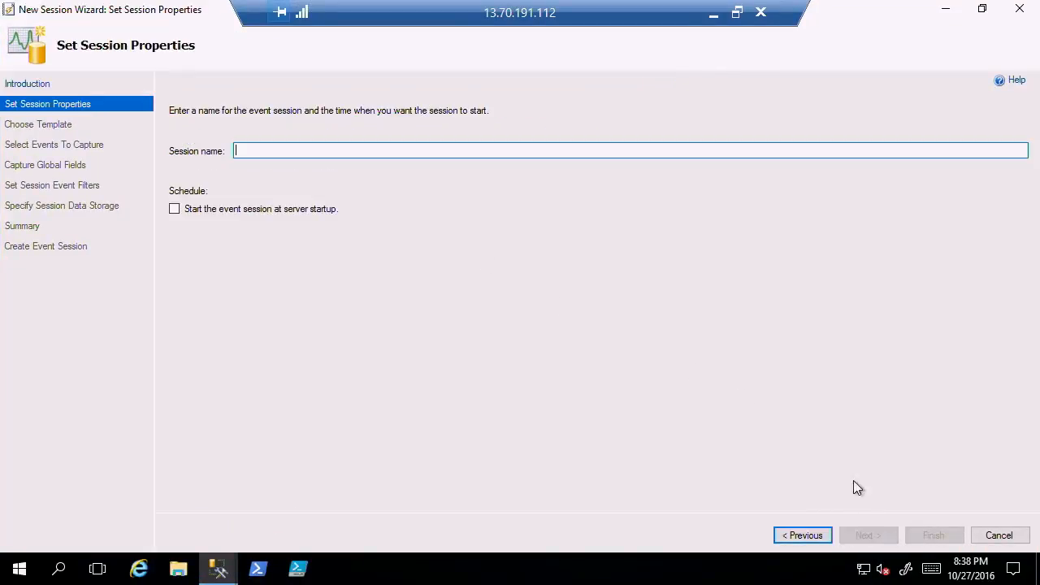
Name the event session IgniteTest1, set it to start at server startup and proceed to the template choice.
type("lg")
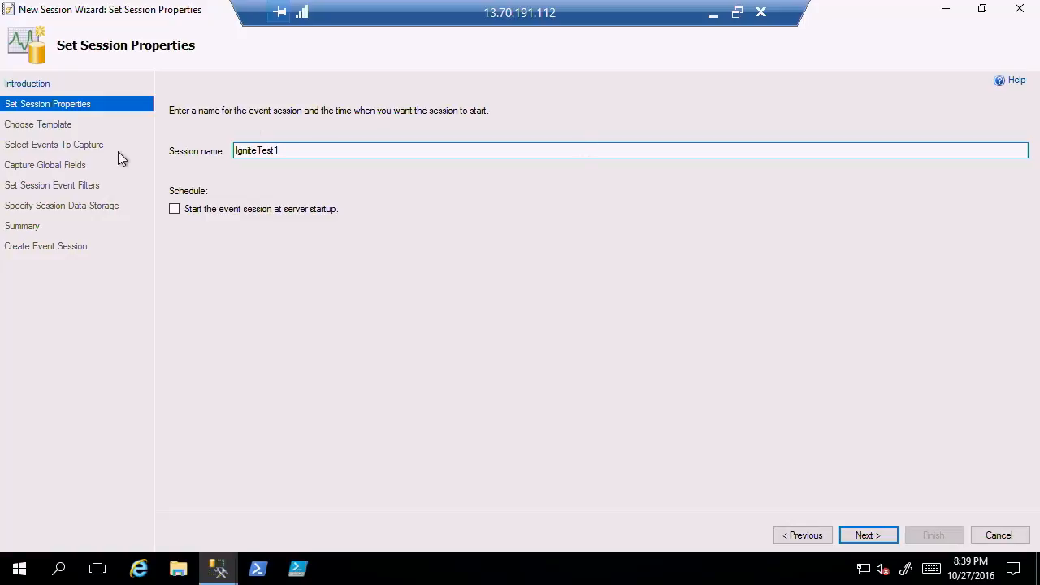
left_click(180, 209)
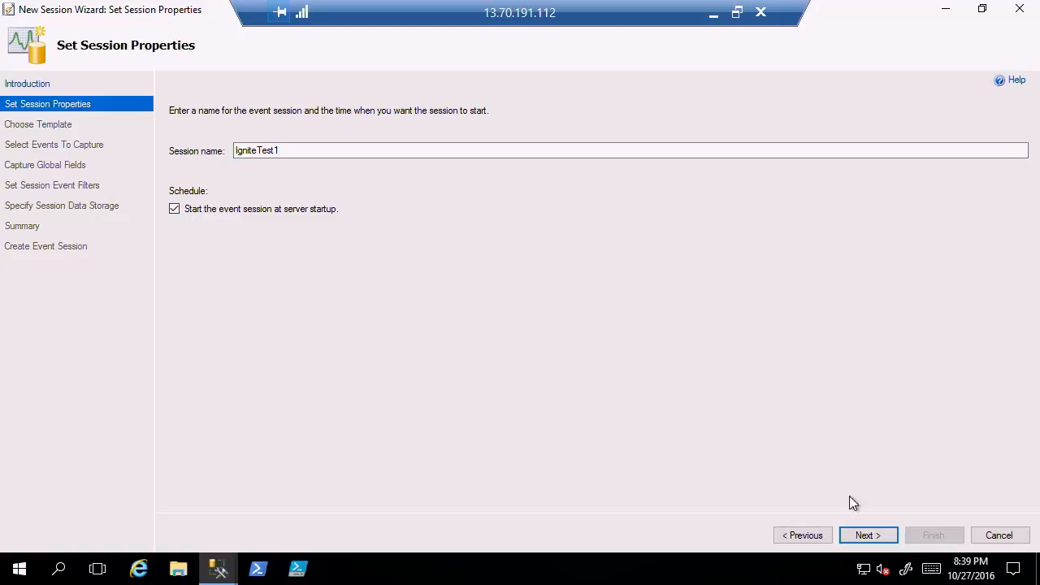
left_click(874, 537)
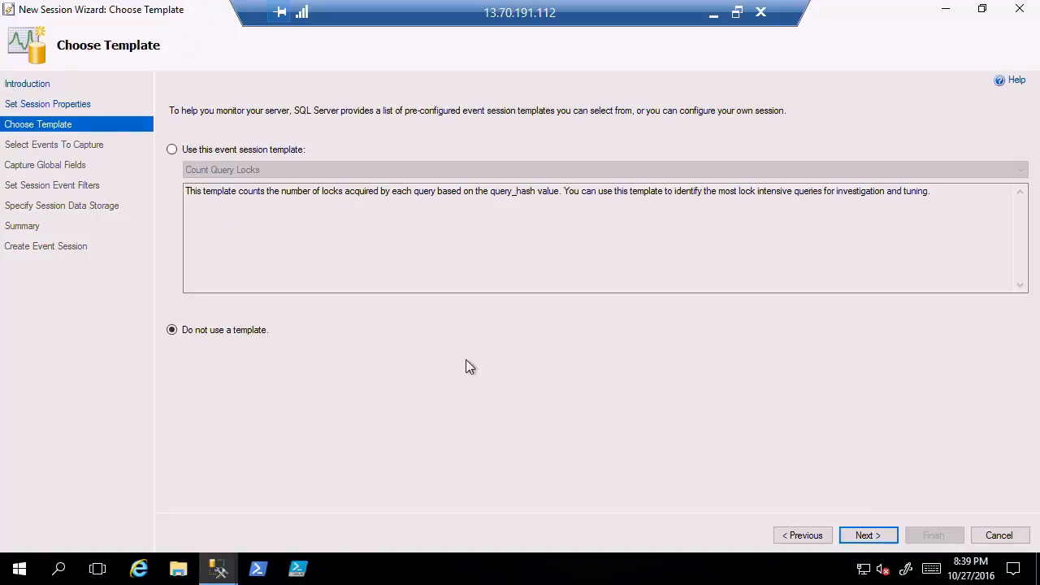
Base the event session on the Profiler-equivalent TSQL template and proceed to the event selection.
left_click(173, 150)
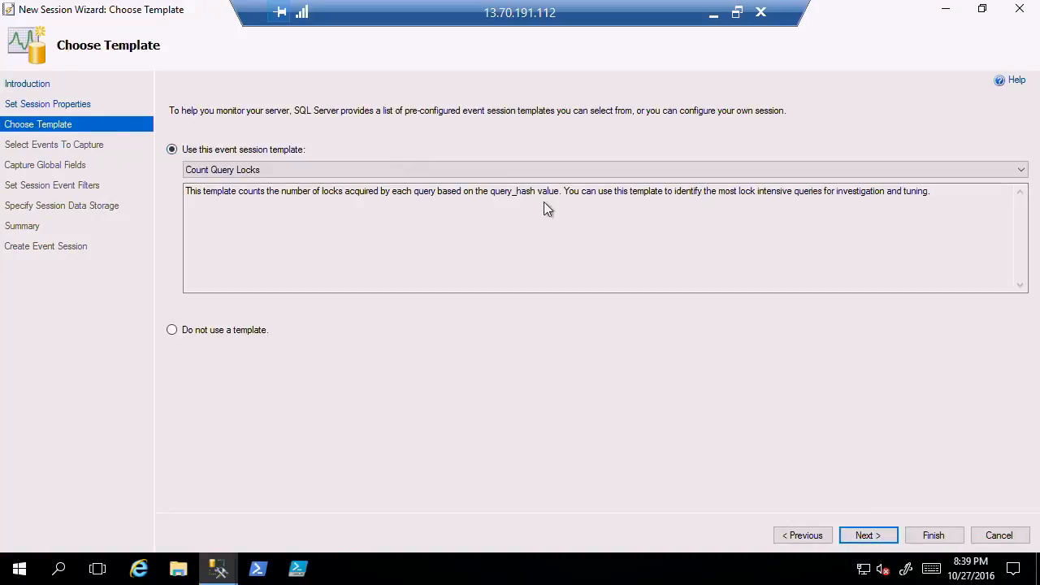
left_click(1022, 172)
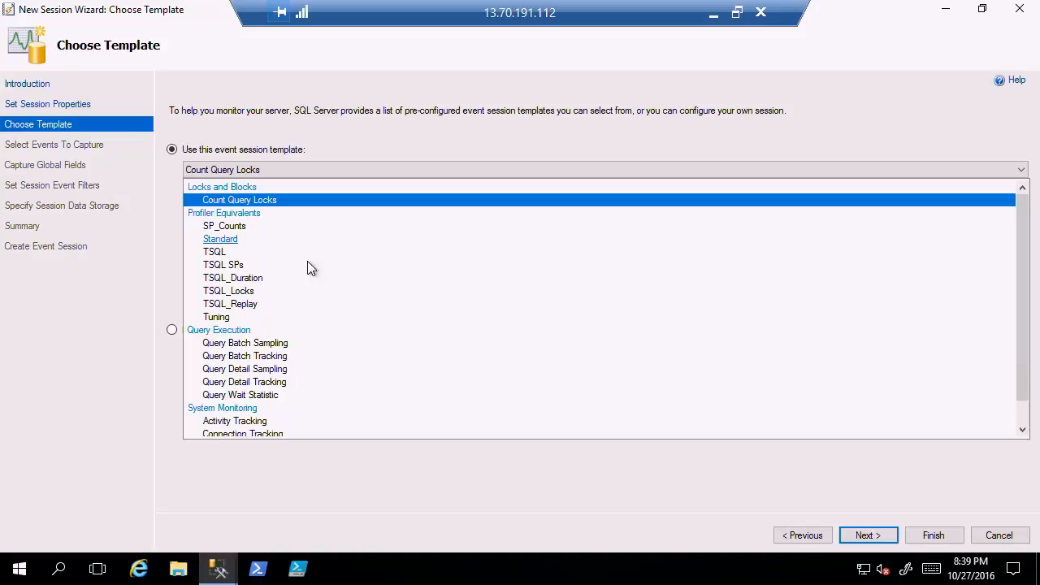
left_click(216, 253)
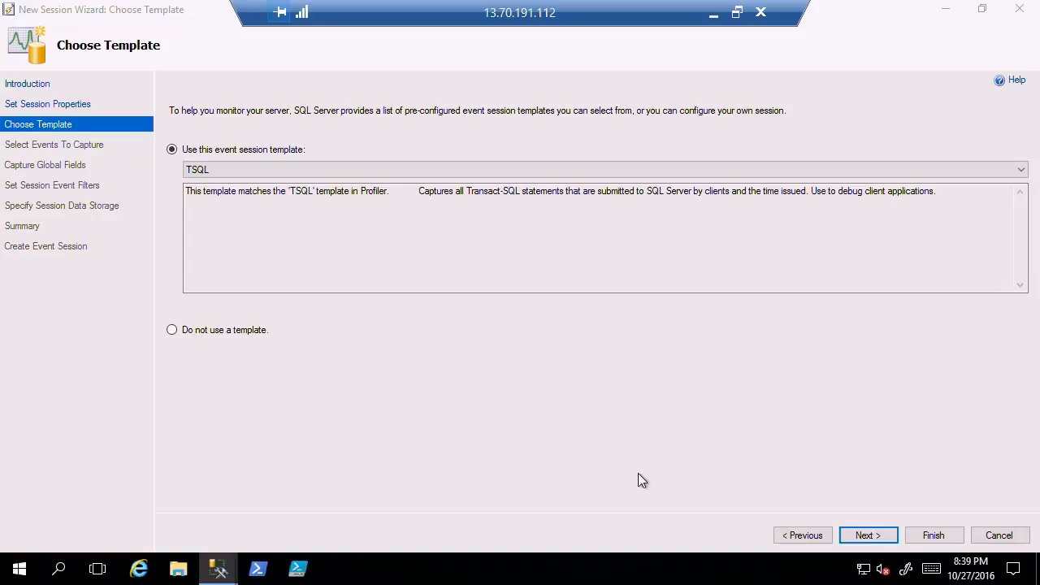
left_click(867, 535)
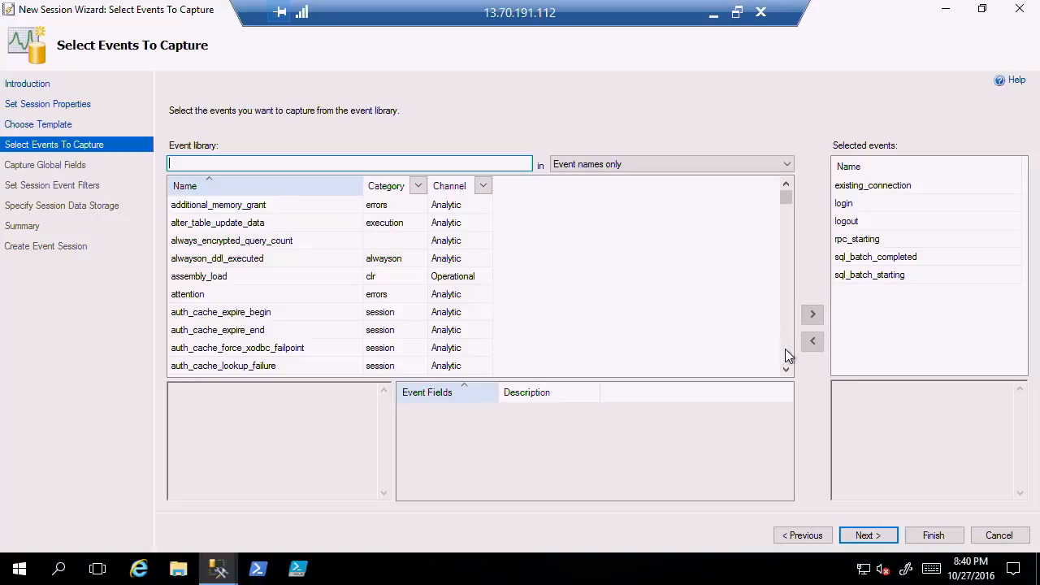
Add the sql_statement_completed event from the event library to the selected events and proceed to the global fields.
scroll(789, 354, "down", 15)
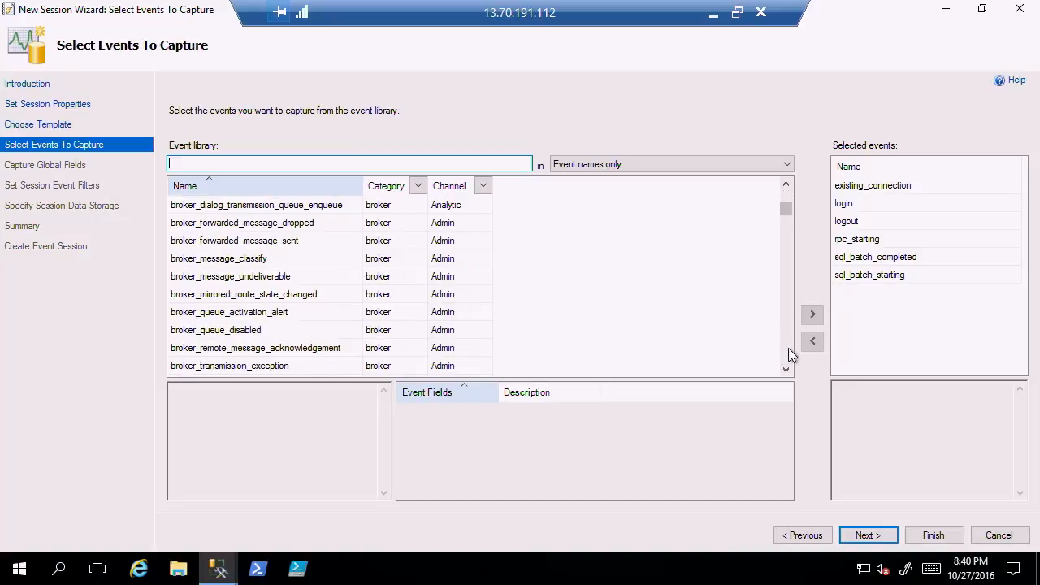
scroll(788, 349, "down", 15)
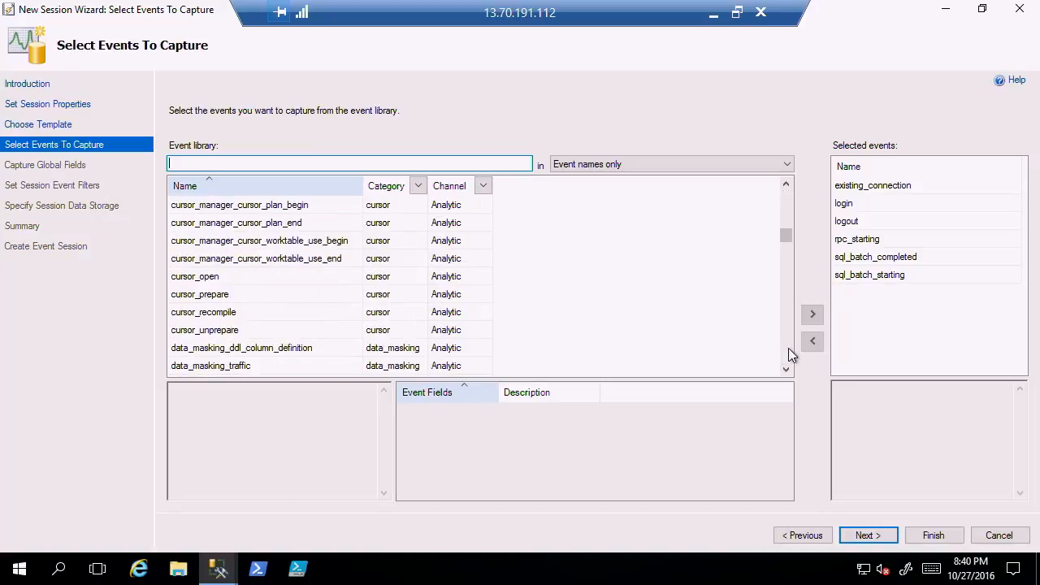
scroll(787, 349, "down", 15)
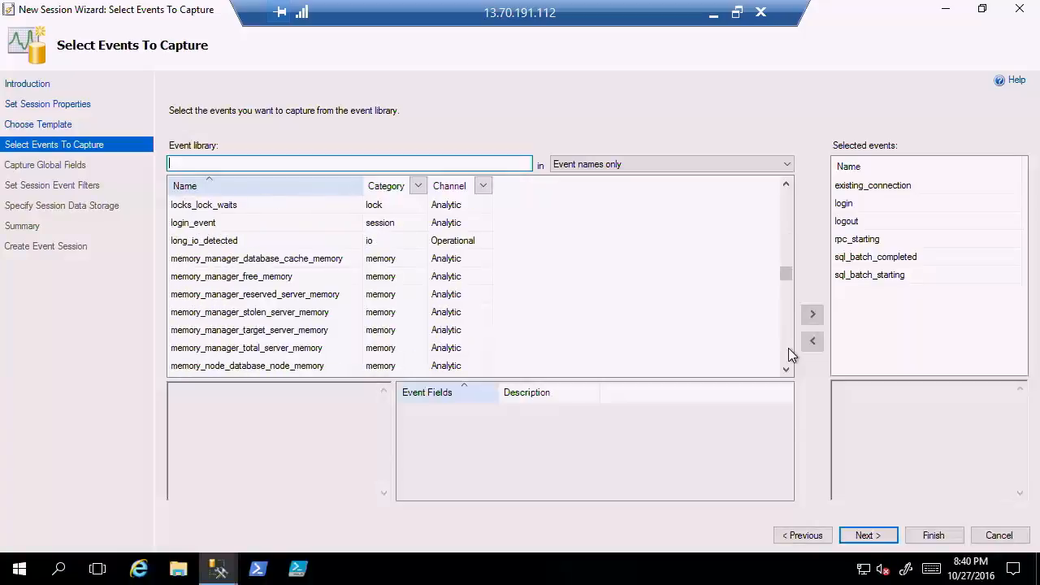
scroll(788, 354, "down", 15)
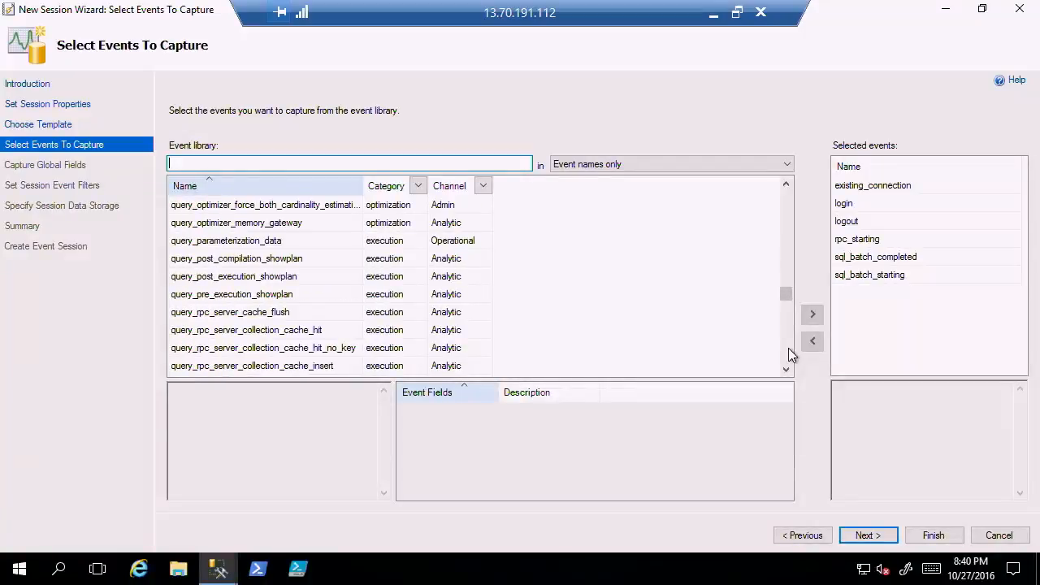
scroll(788, 354, "down", 15)
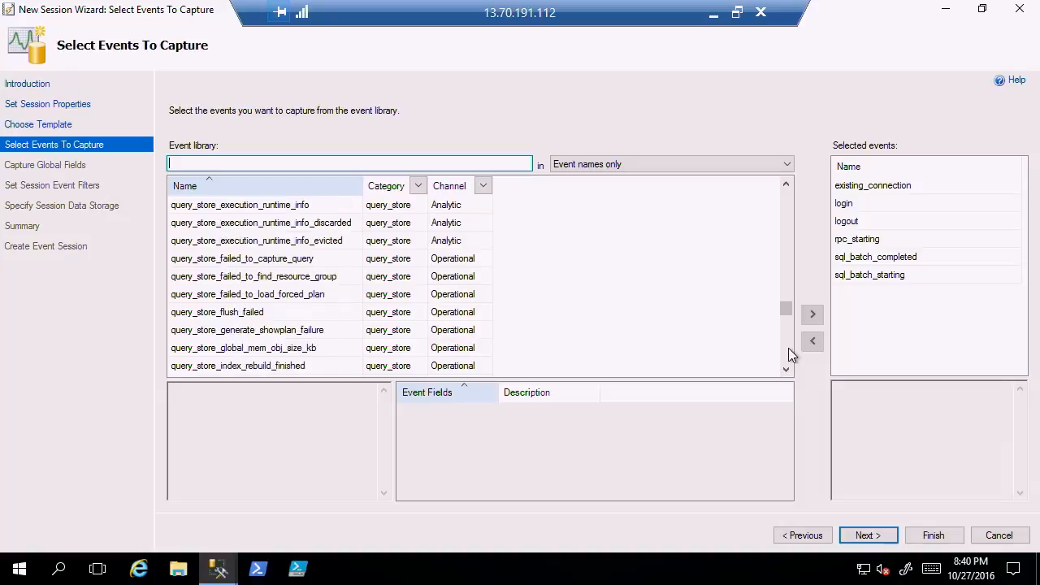
scroll(788, 348, "down", 15)
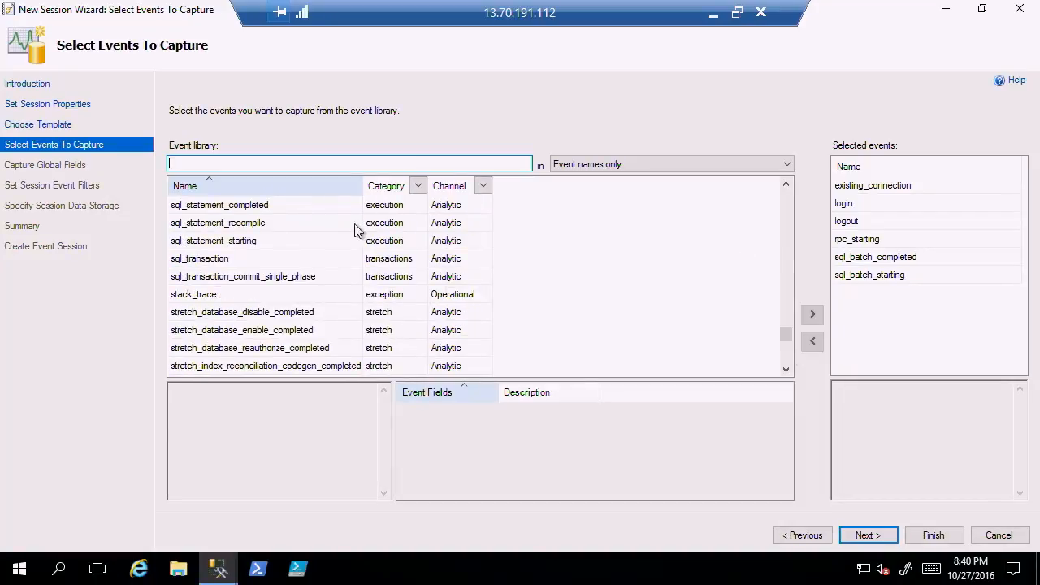
left_click(266, 208)
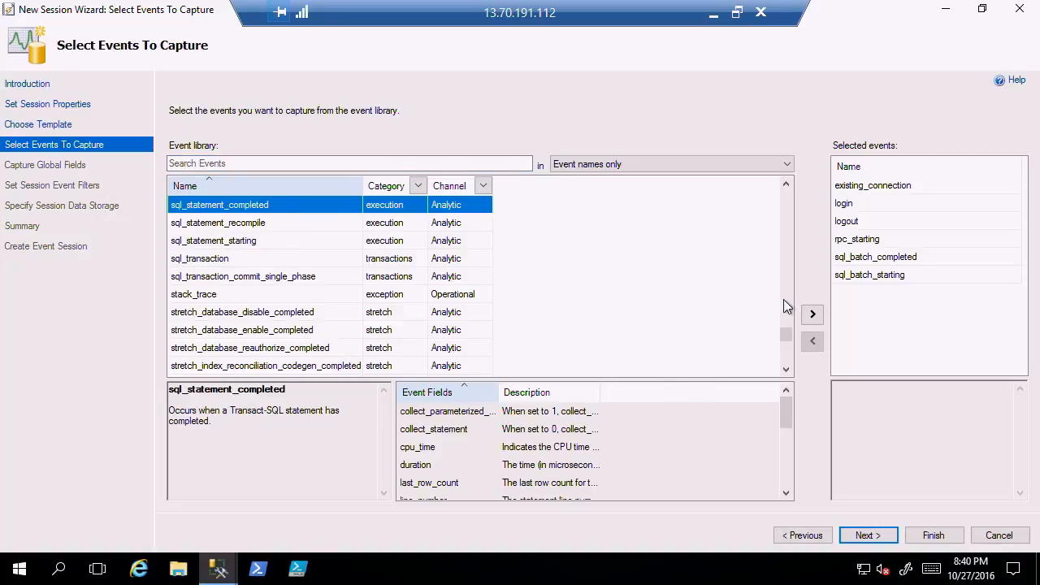
left_click(813, 315)
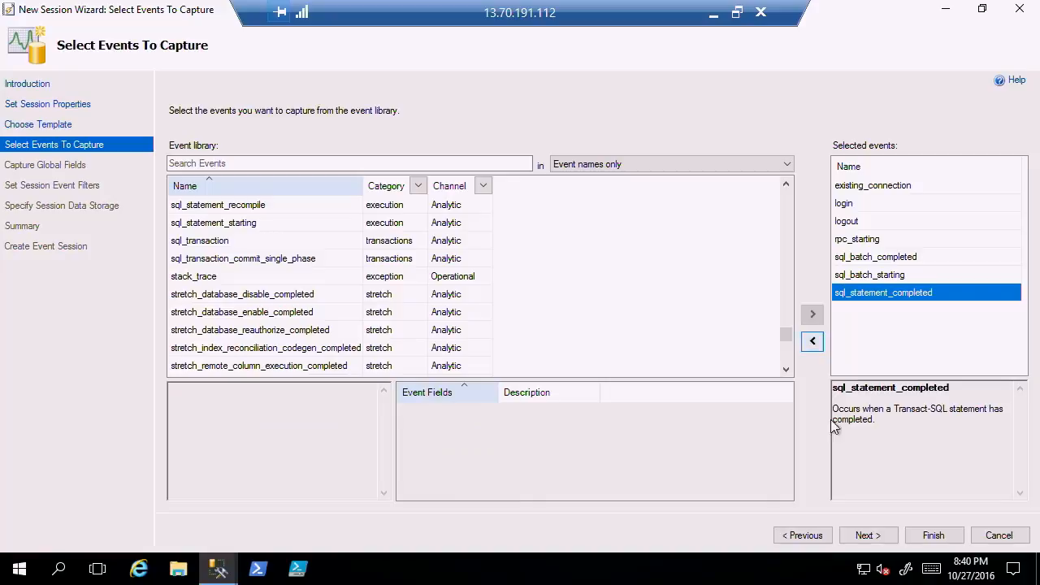
left_click(871, 535)
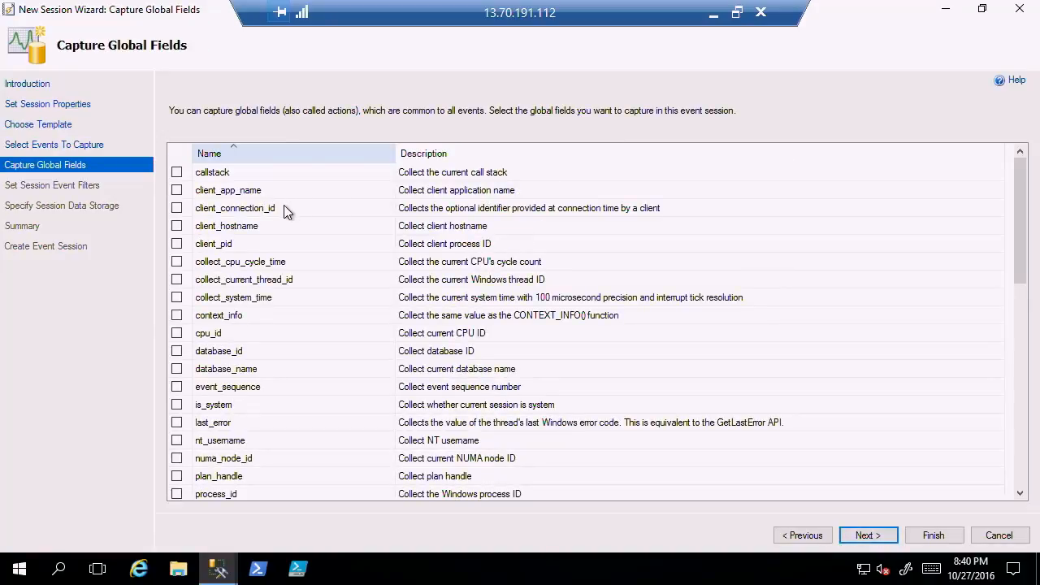
Capture the global fields database_name, query_plan_hash and sql_text, and proceed to the session event filters.
left_click_drag(1013, 177, 1038, 199)
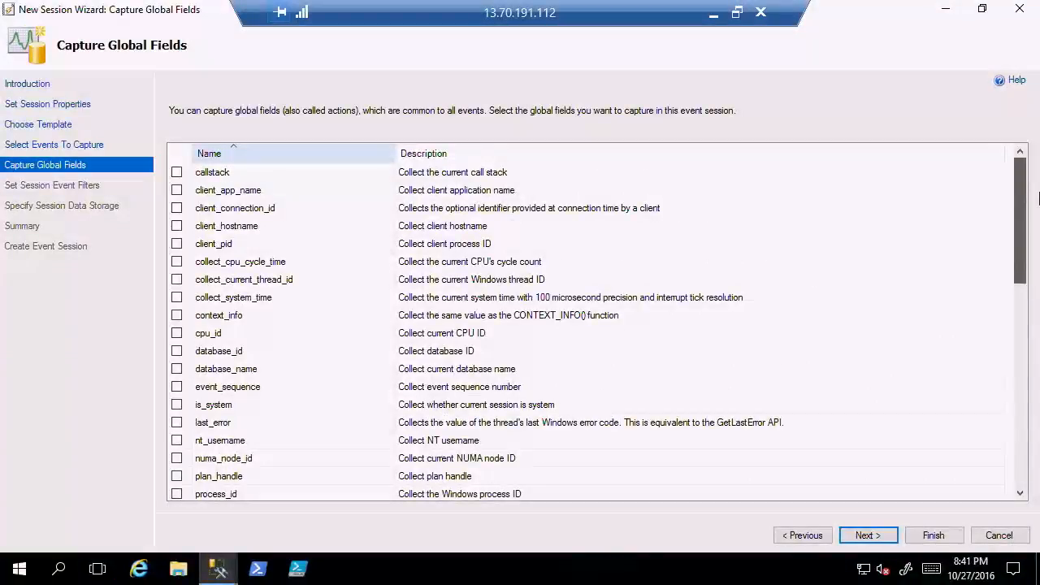
left_click_drag(1039, 210, 1037, 246)
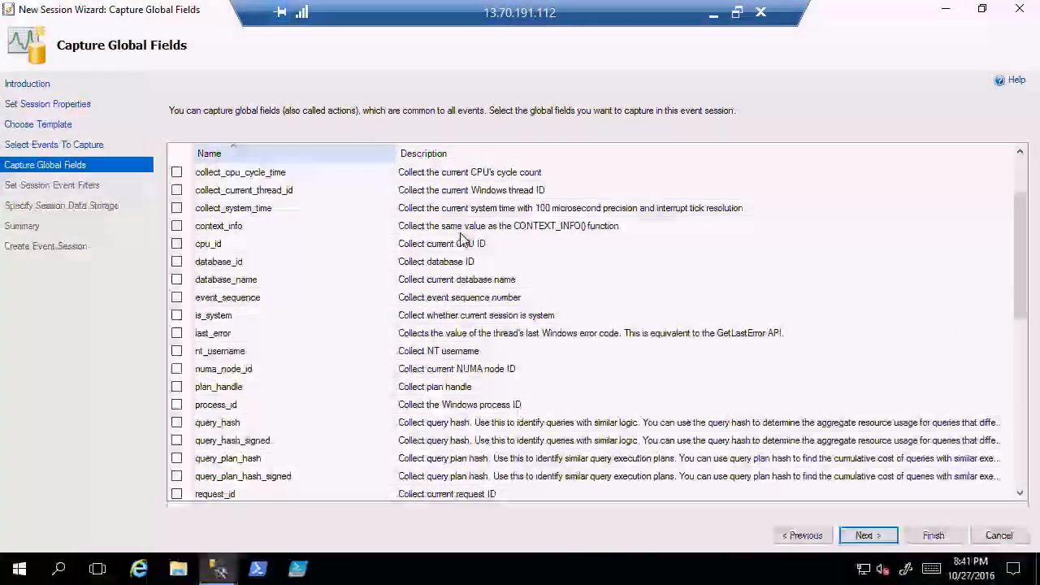
left_click(176, 282)
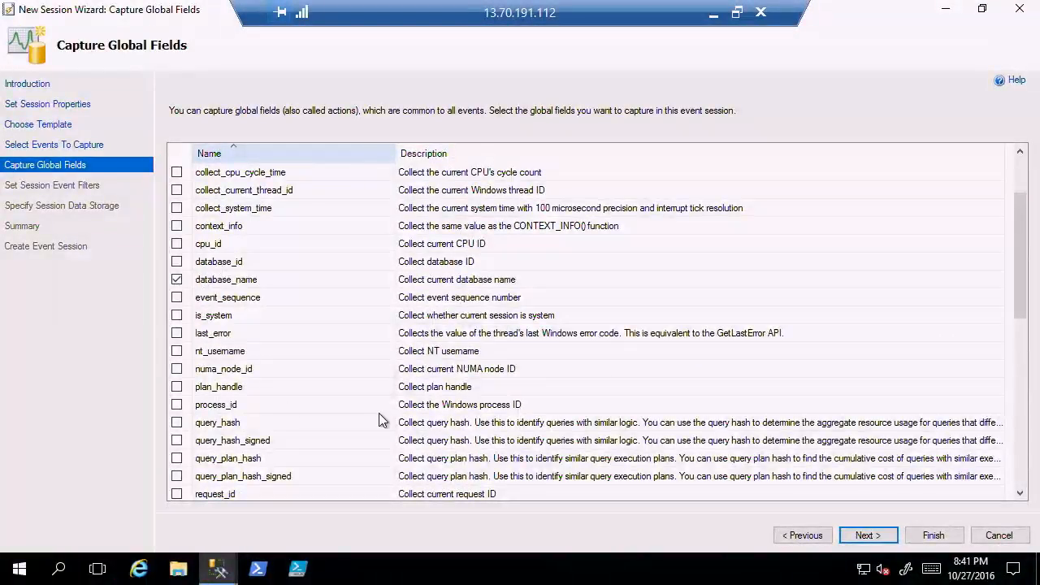
scroll(379, 420, "down", 3)
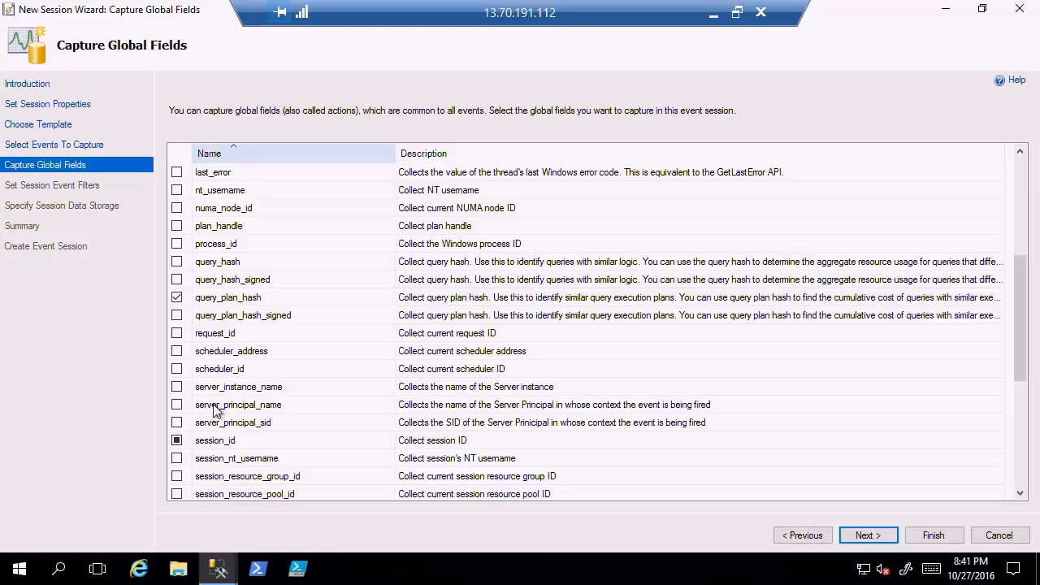
scroll(316, 396, "down", 3)
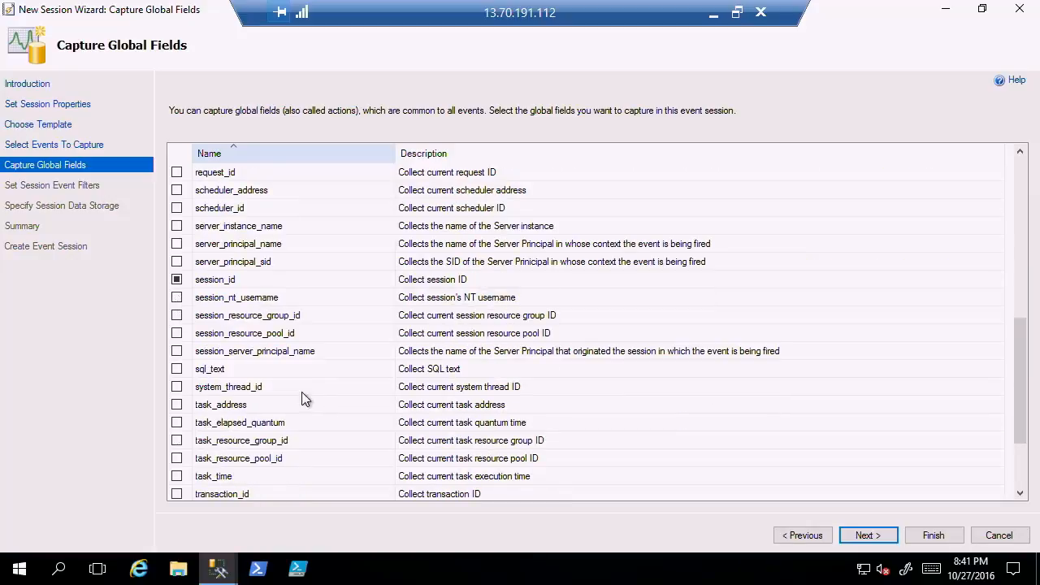
left_click(178, 368)
left_click(867, 536)
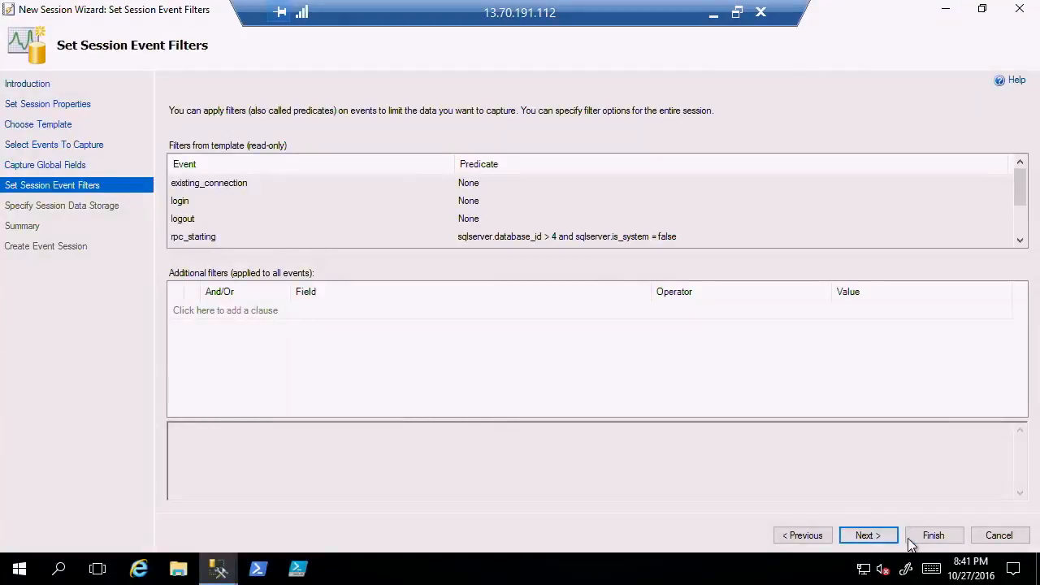
Add no extra filters, save the session data to an event_file target named IgniteTest1 and proceed to the summary.
left_click(865, 543)
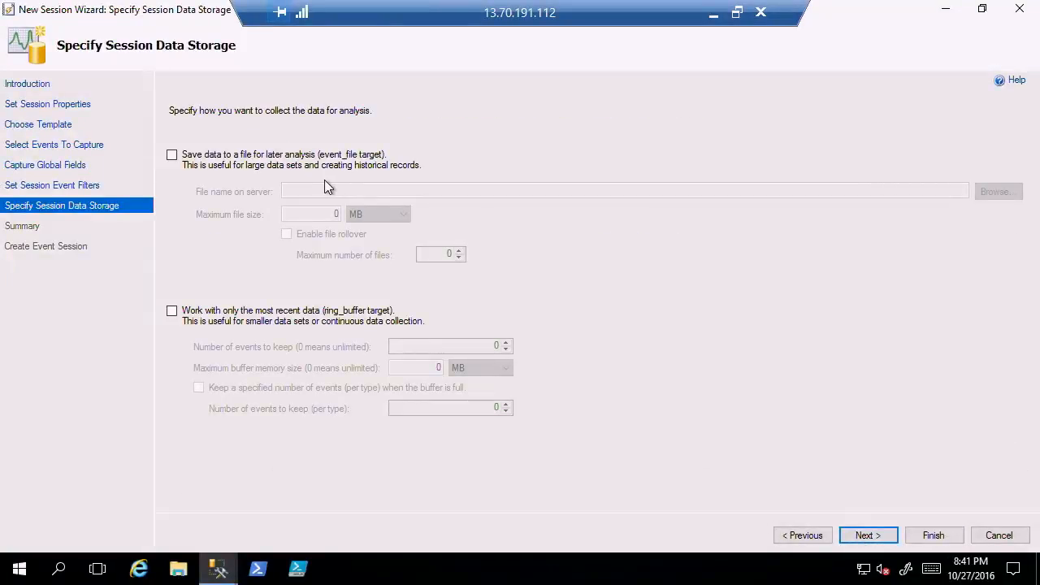
left_click(171, 155)
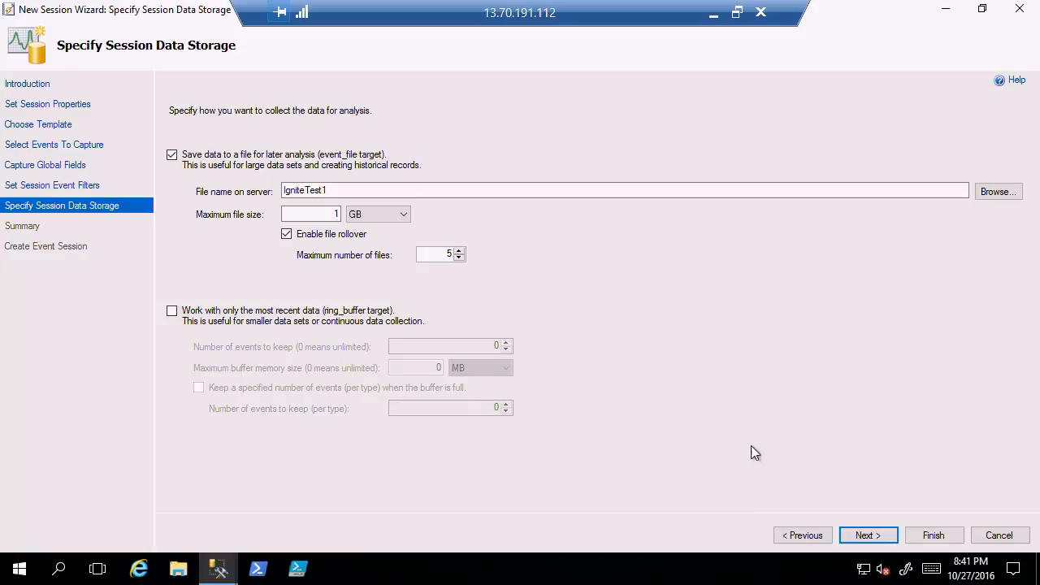
left_click(870, 534)
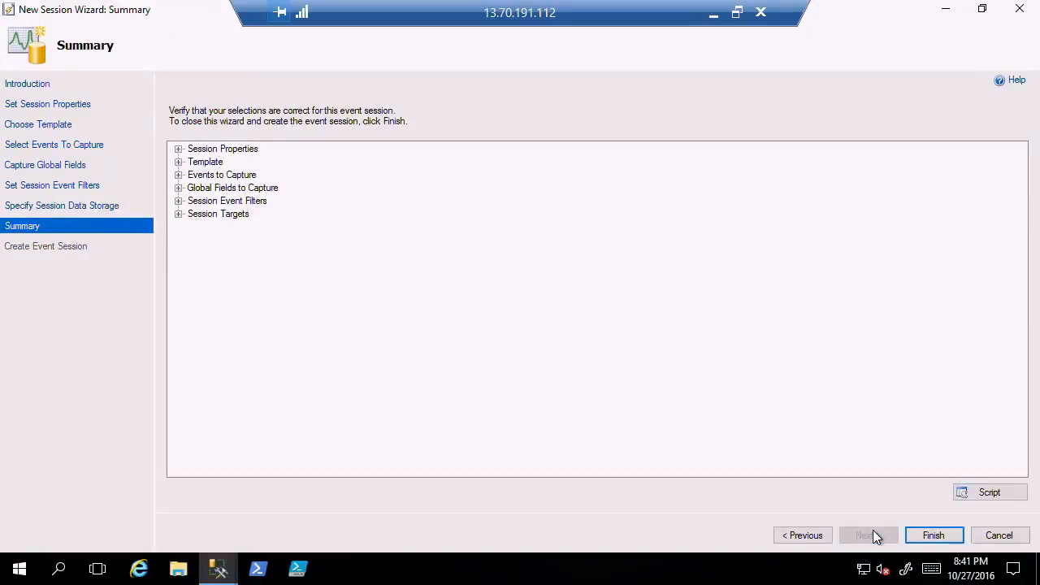
Create the event session, start it immediately with live data on screen, and close the wizard.
left_click(929, 536)
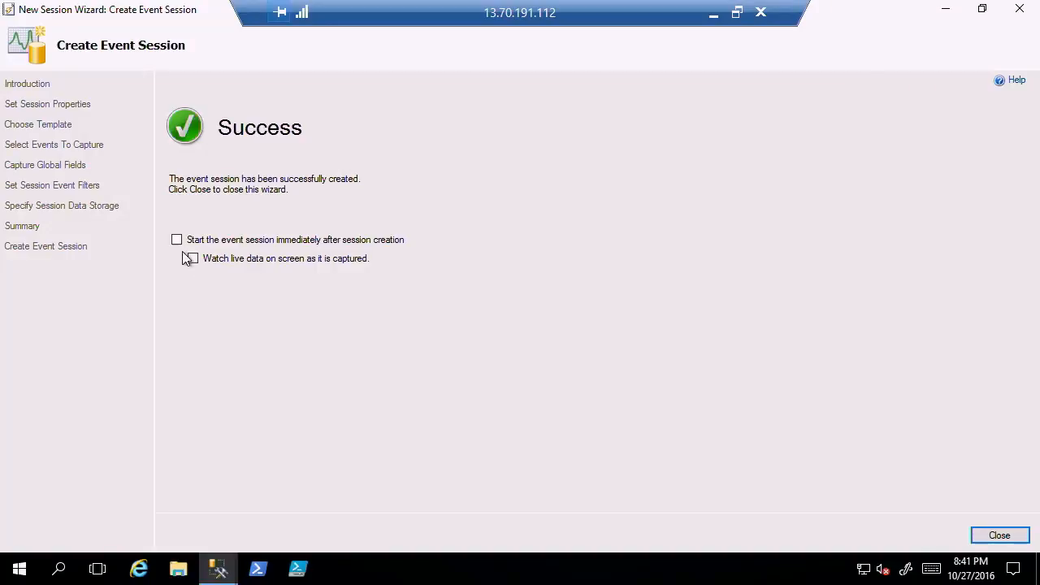
left_click(177, 240)
left_click(1008, 538)
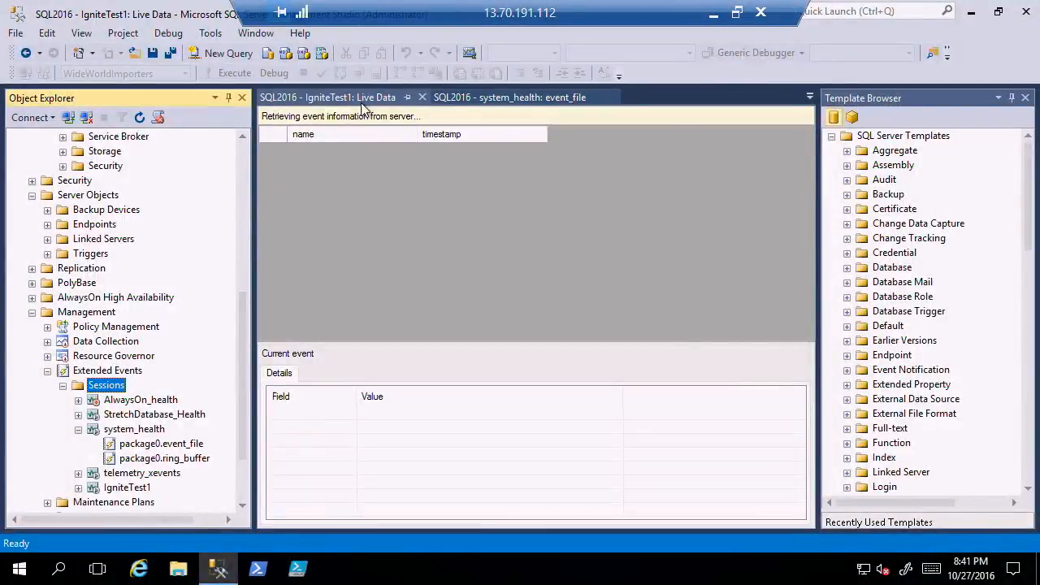
Close the system_health event file, the SQLQuery3 and SQLQuery2 template scripts and the Overall Resource Consumption report.
left_click(524, 95)
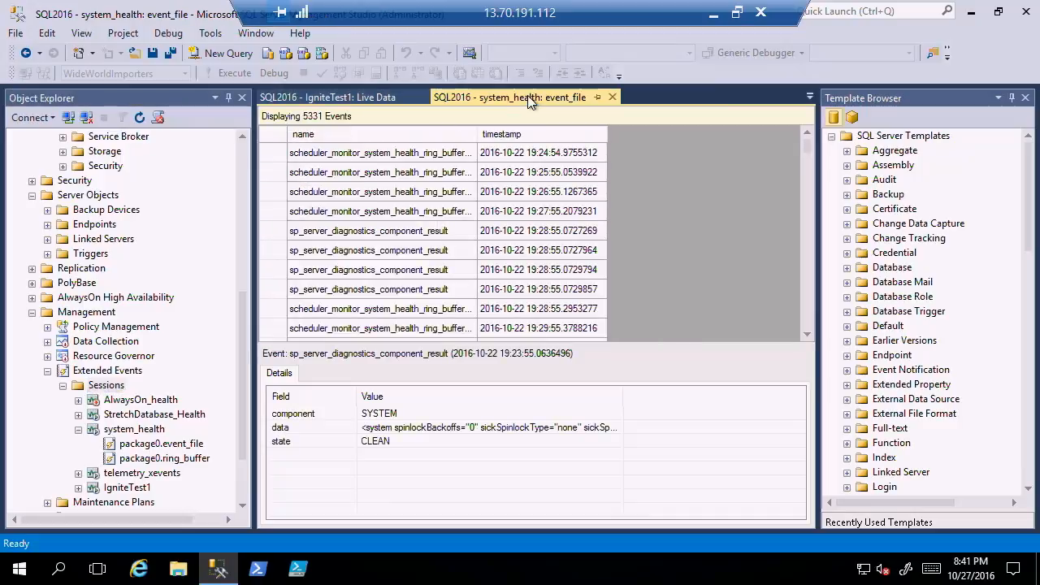
left_click(612, 96)
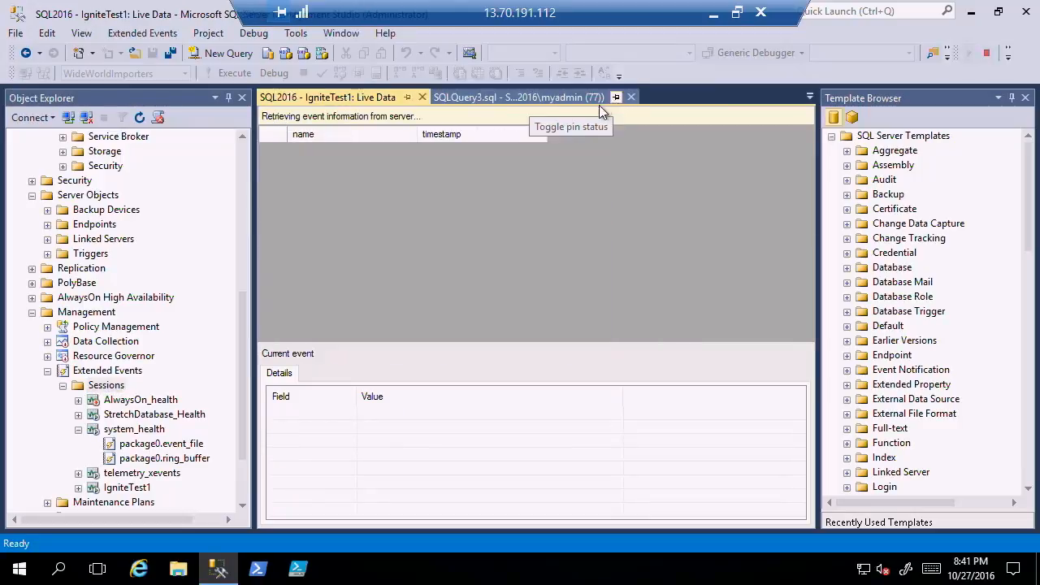
left_click(548, 98)
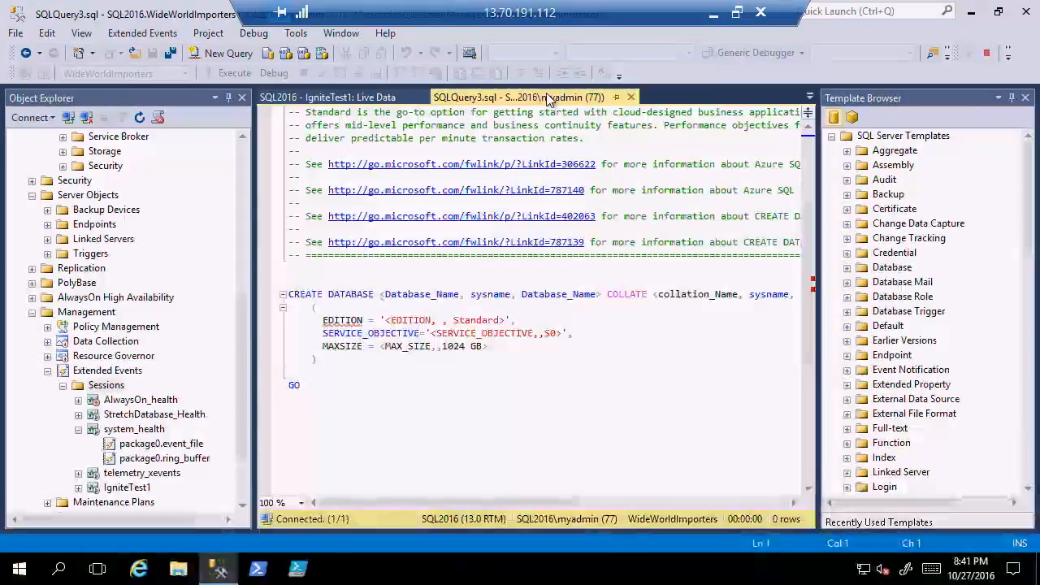
left_click(632, 98)
left_click(597, 78)
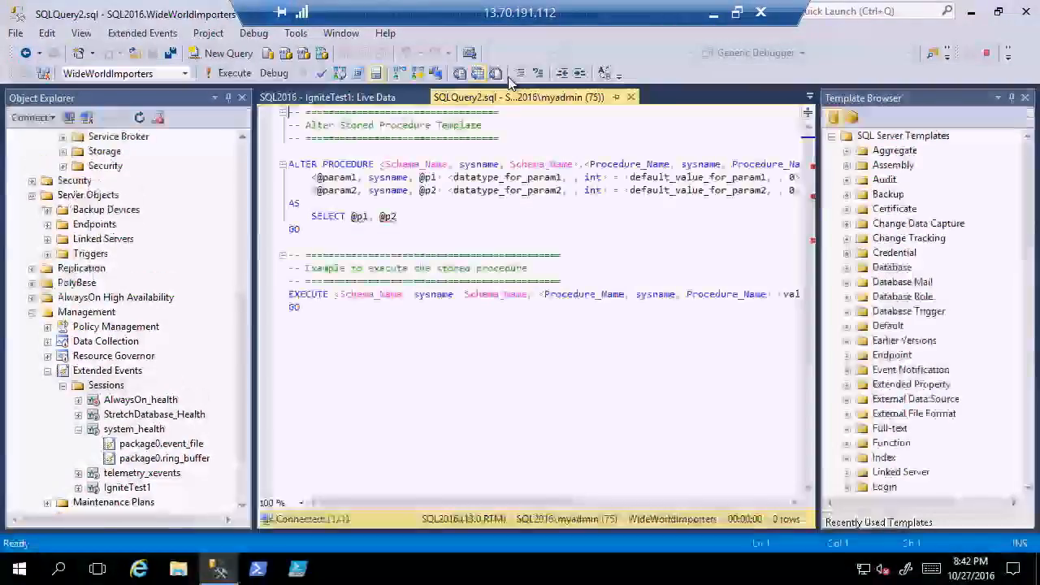
left_click(631, 98)
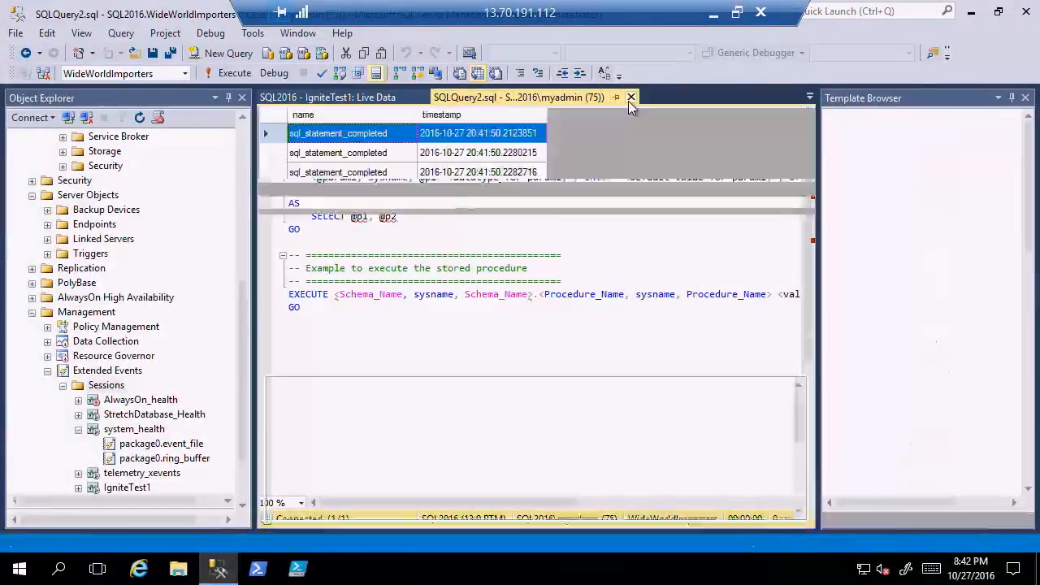
left_click(632, 78)
left_click(632, 78)
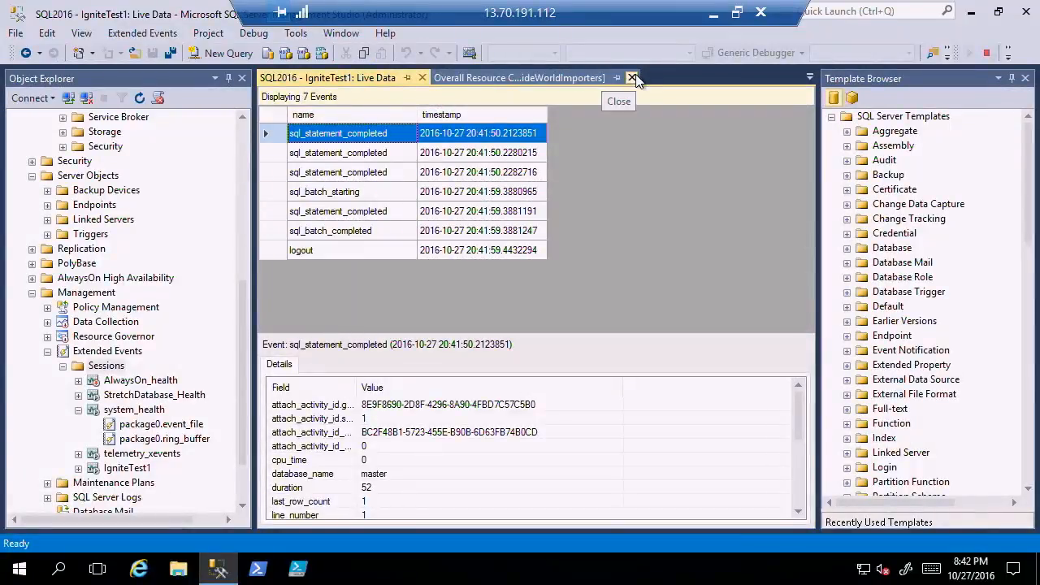
left_click(631, 78)
Execute only the query in WWI-Queries.sql that counts Sales.Orders per CustomerID with more than 20 orders.
left_click(522, 77)
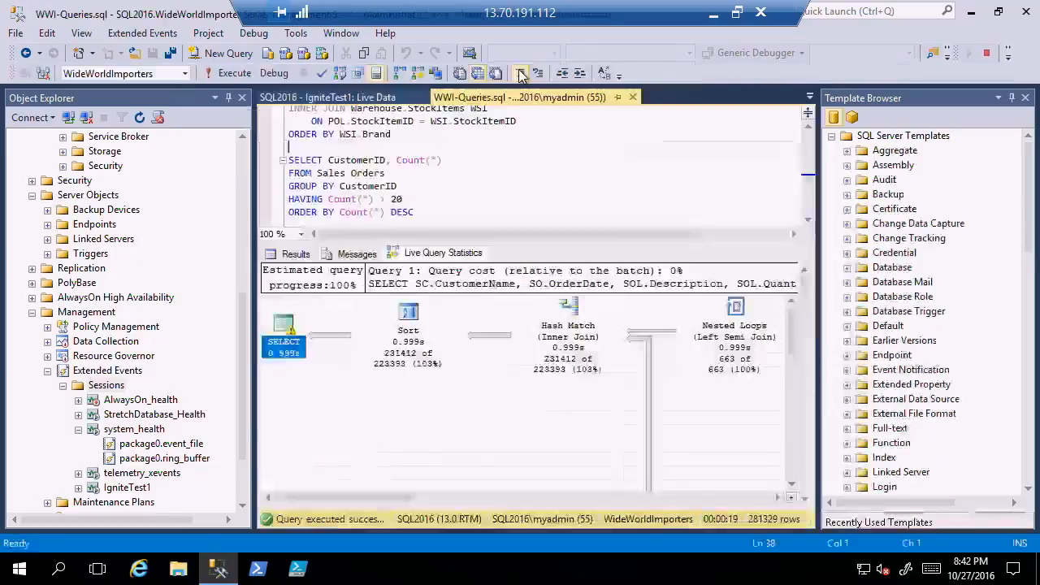
left_click(290, 160)
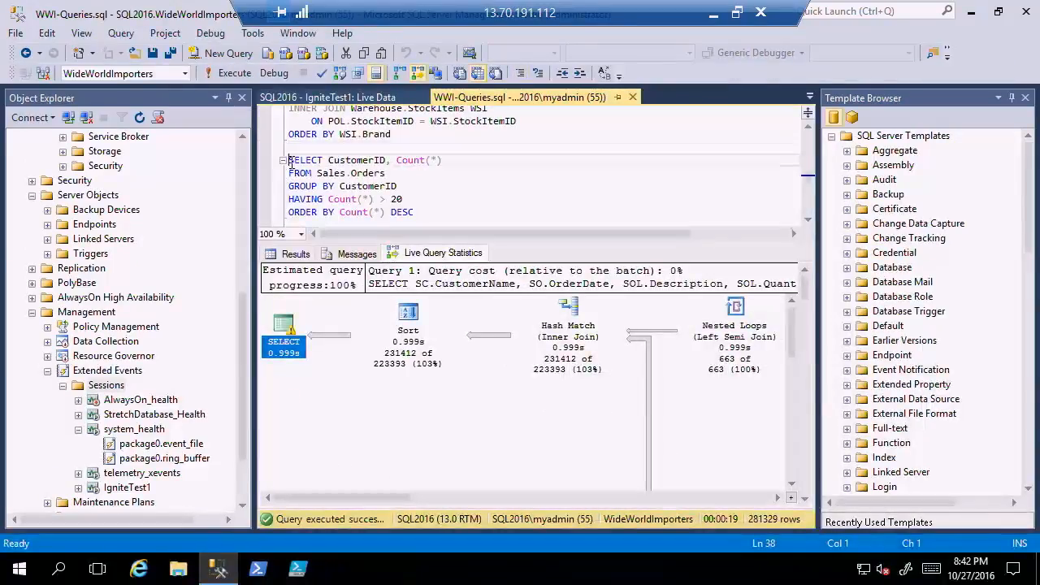
key("shift+Down")
key("shift+Down")
key("shift+Down")
key("shift+Down")
key("shift+Down")
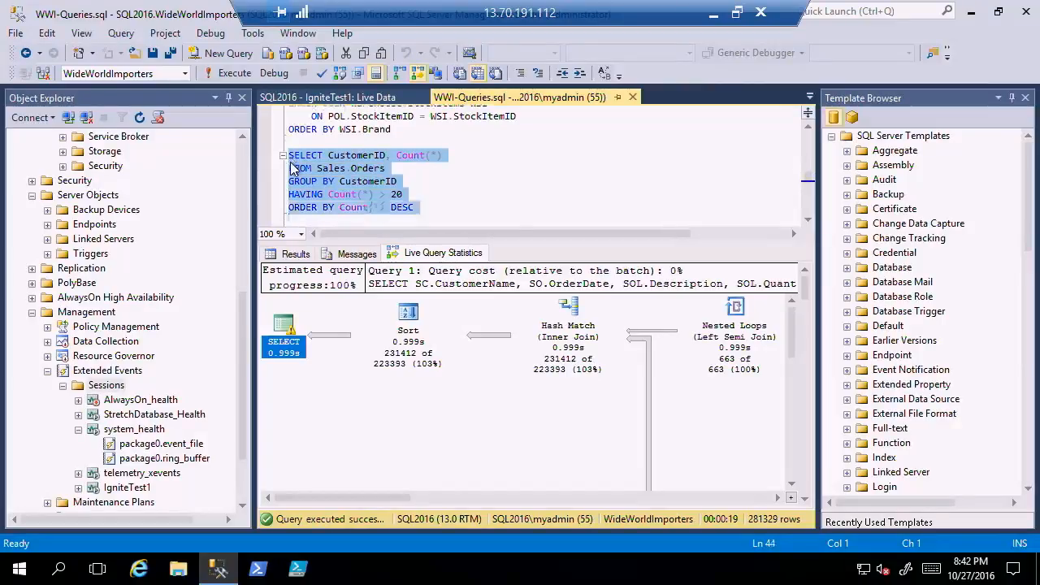
left_click(239, 74)
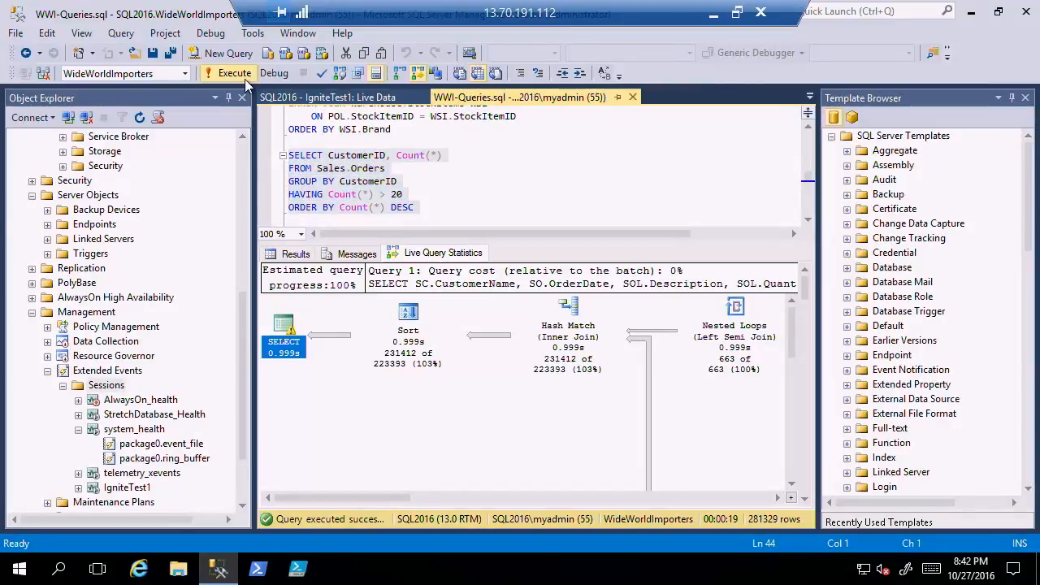
Examine the details of the sql_statement_completed and sql_batch_completed events in the IgniteTest1 live data, down to their last fields.
left_click(347, 99)
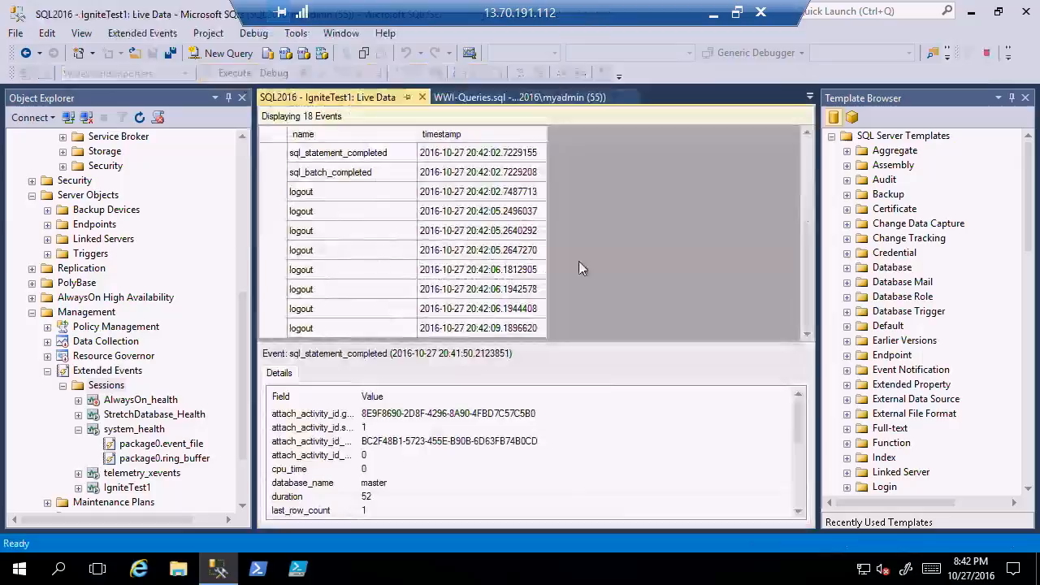
left_click(353, 173)
left_click(355, 160)
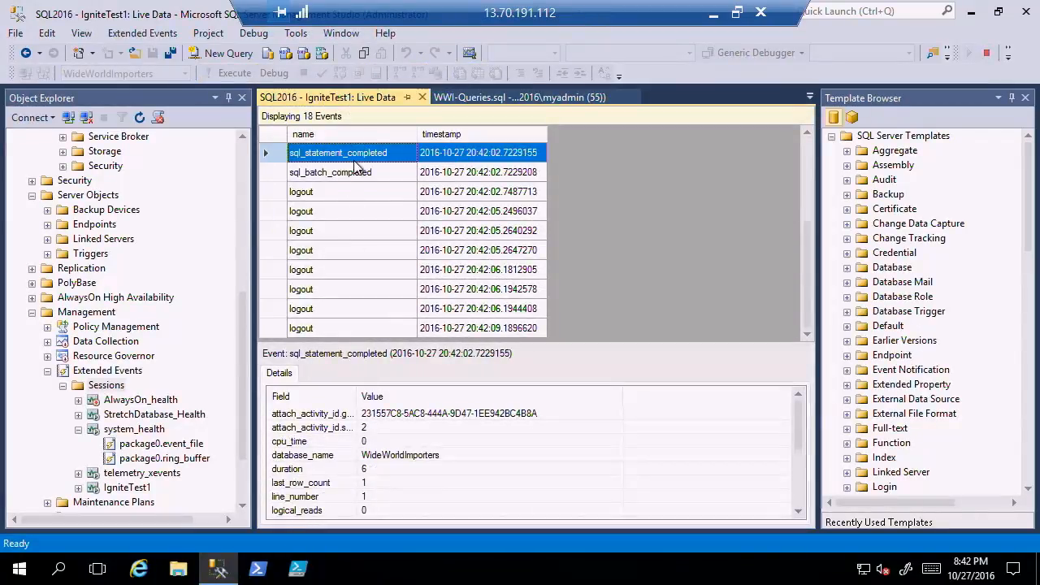
left_click(799, 497)
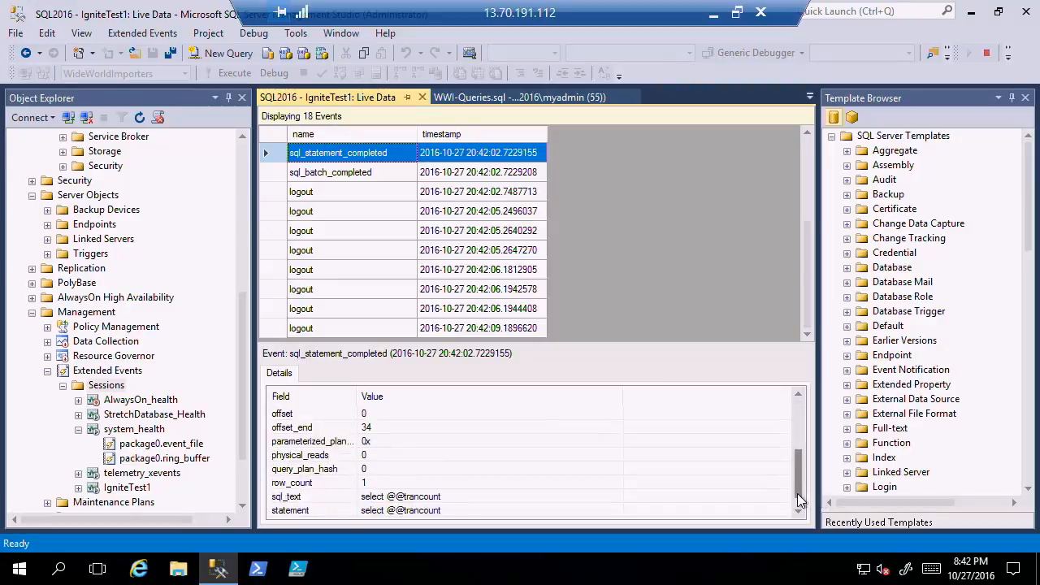
left_click(362, 179)
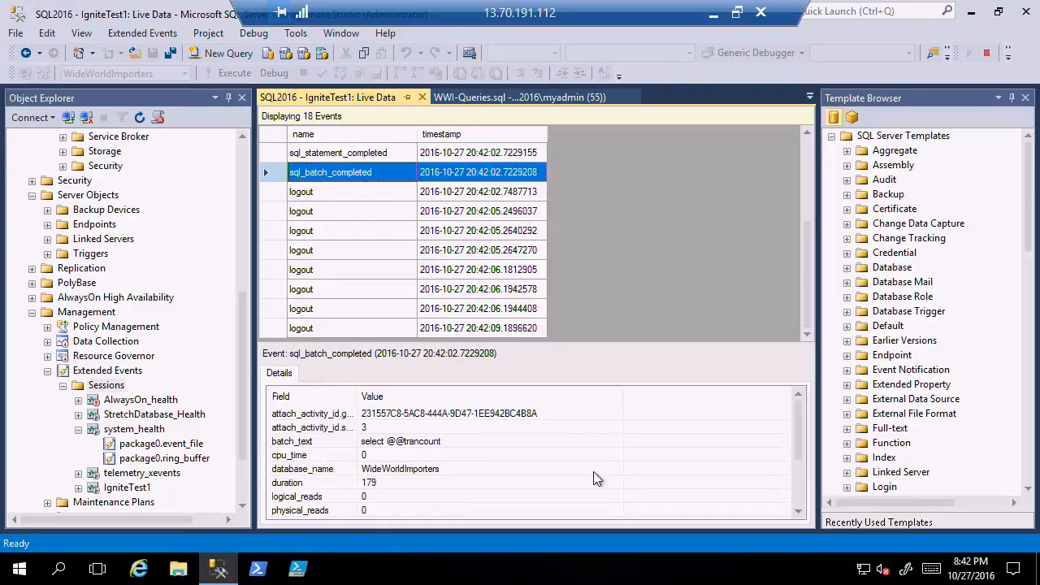
left_click(797, 502)
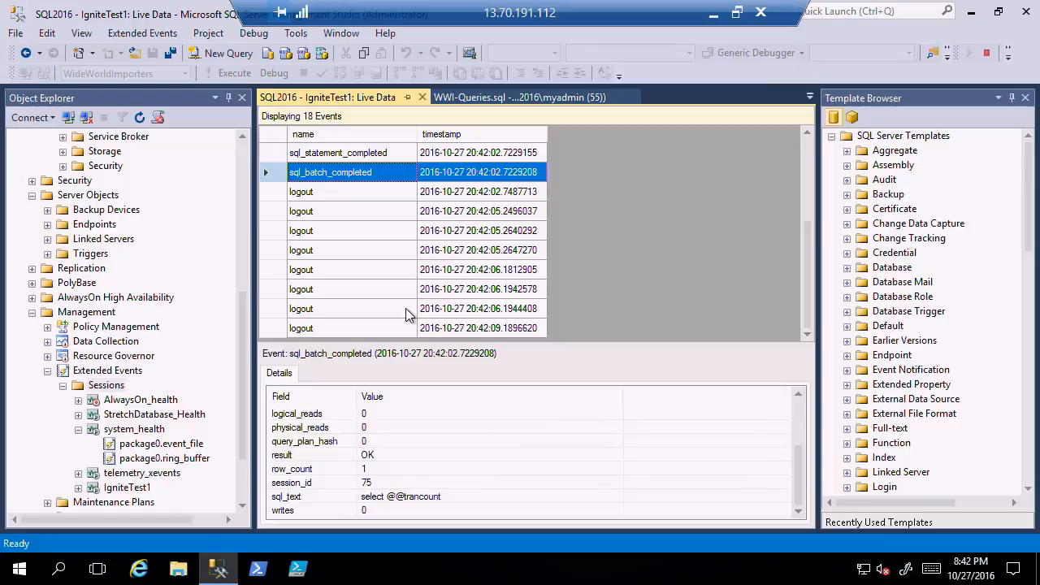
Compare the details of several sql_statement_completed and sql_batch_completed events earlier in the IgniteTest1 live data, including their SQL text.
scroll(370, 166, "up", 2)
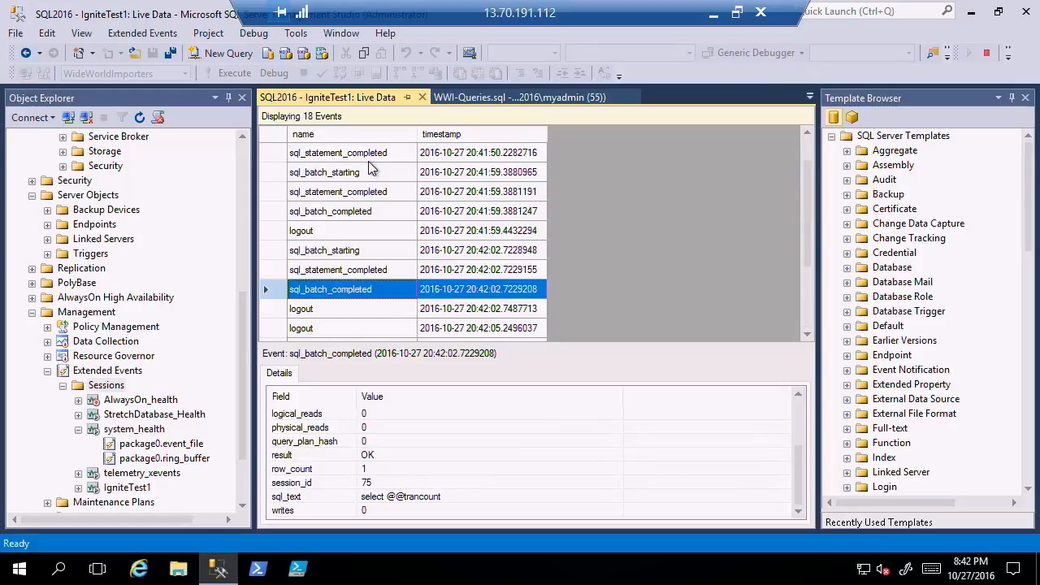
left_click(342, 272)
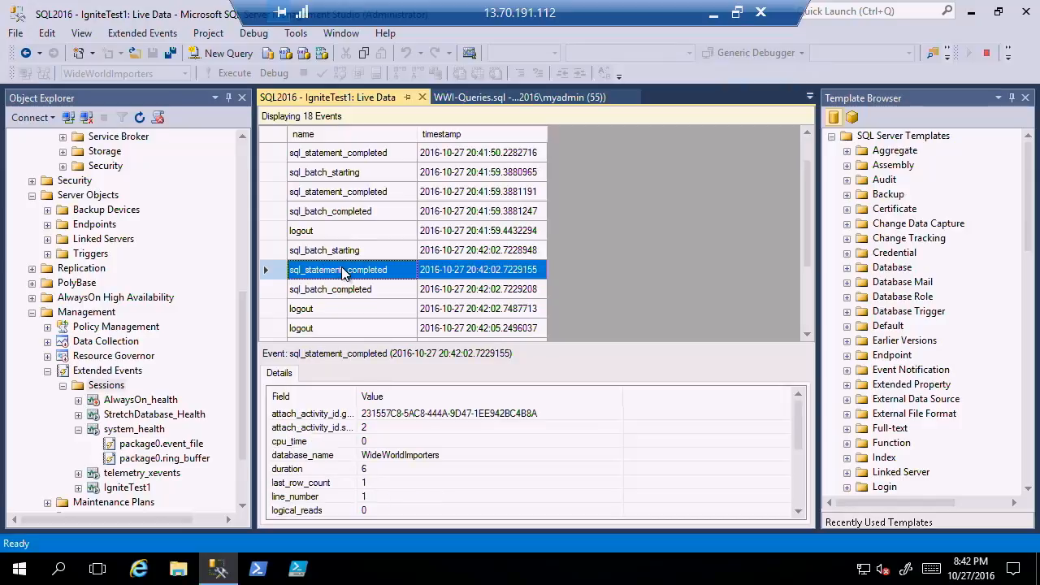
left_click(359, 213)
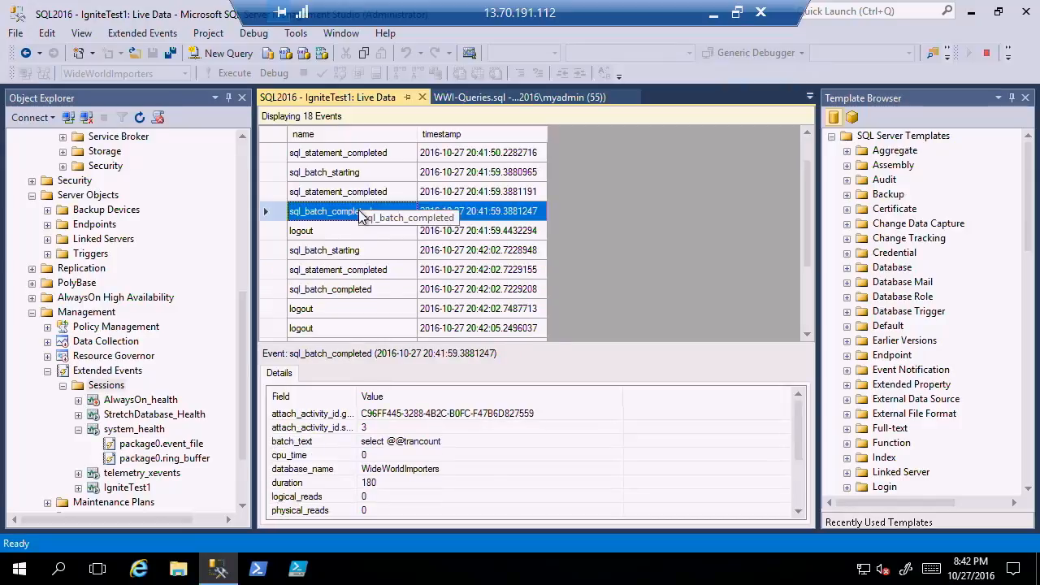
left_click(365, 154)
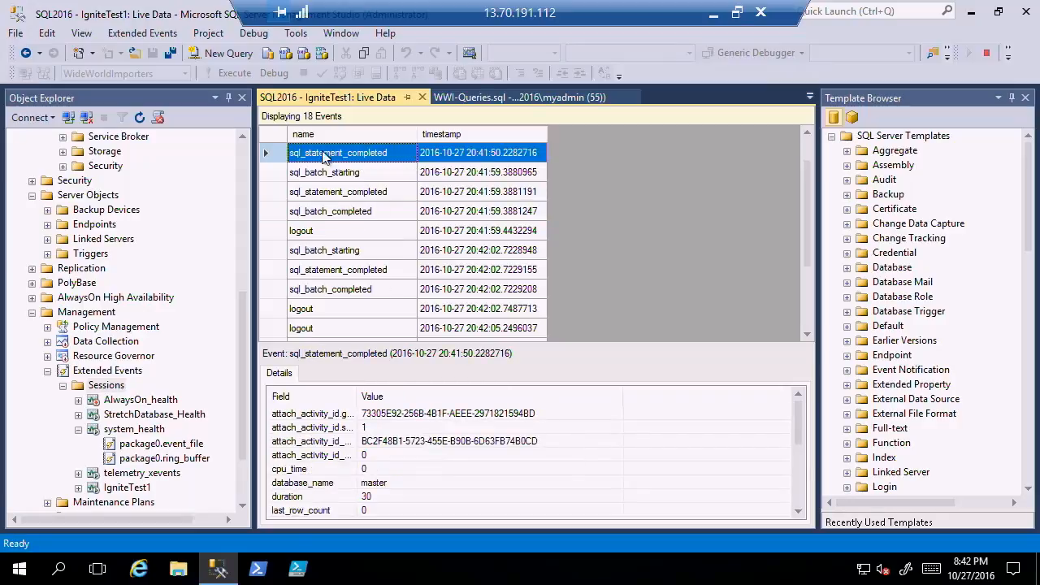
left_click(365, 195)
scroll(794, 499, "down", 3)
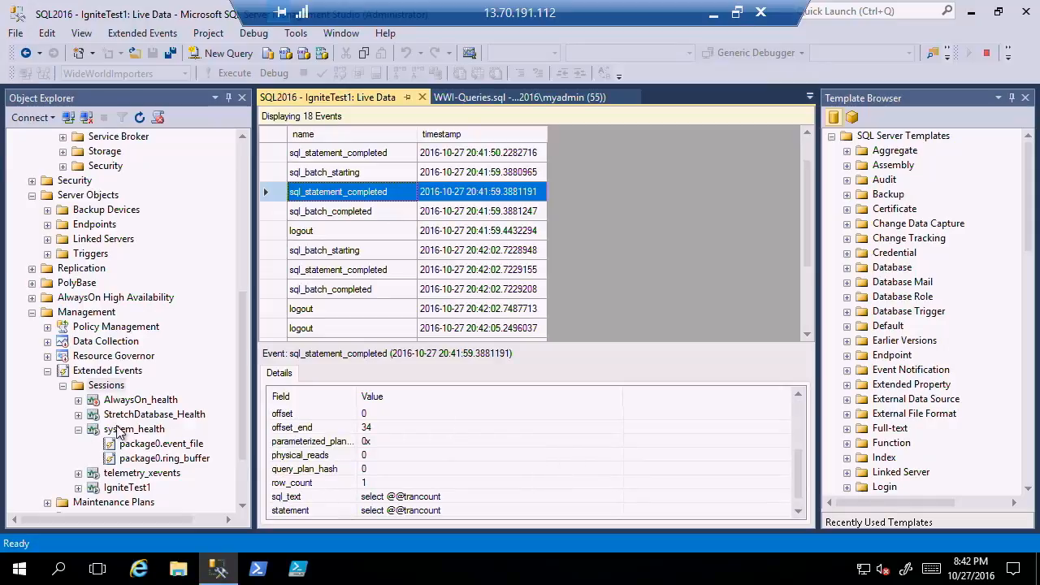
View the target data of the IgniteTest1 session's package0.event_file and look through its recorded events.
double_click(128, 488)
right_click(129, 491)
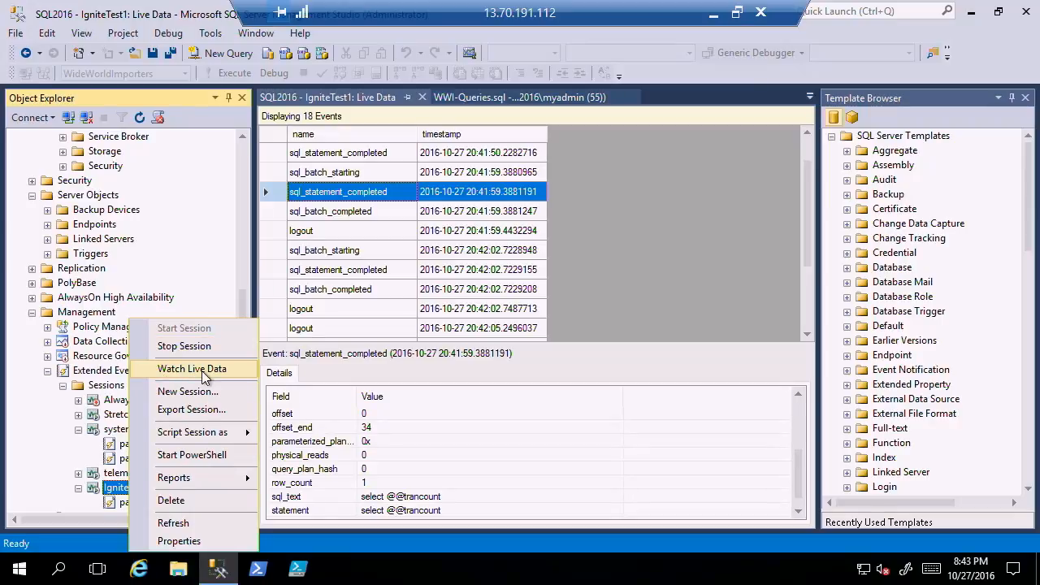
left_click(112, 504)
right_click(112, 503)
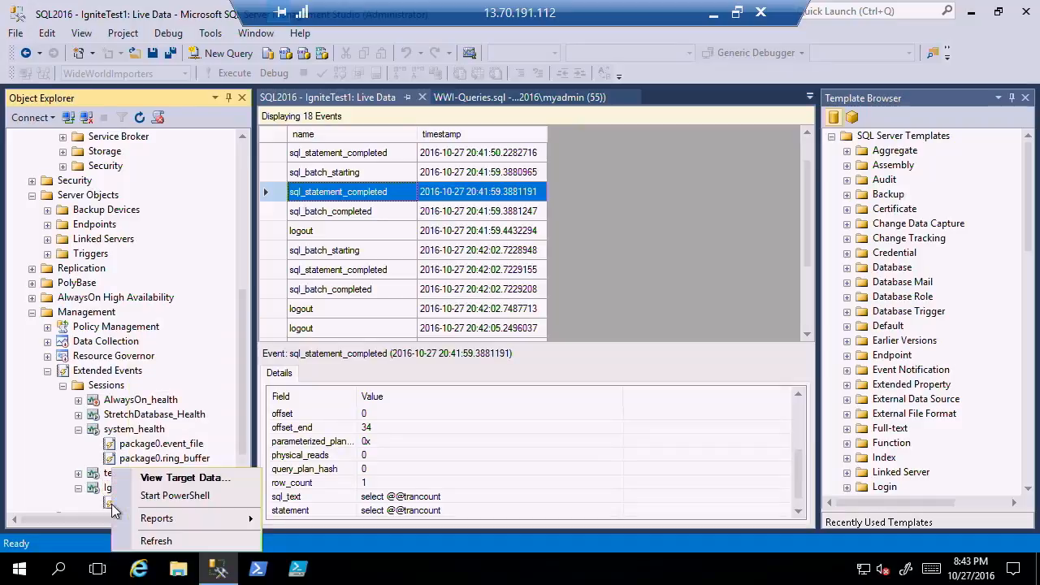
left_click(193, 479)
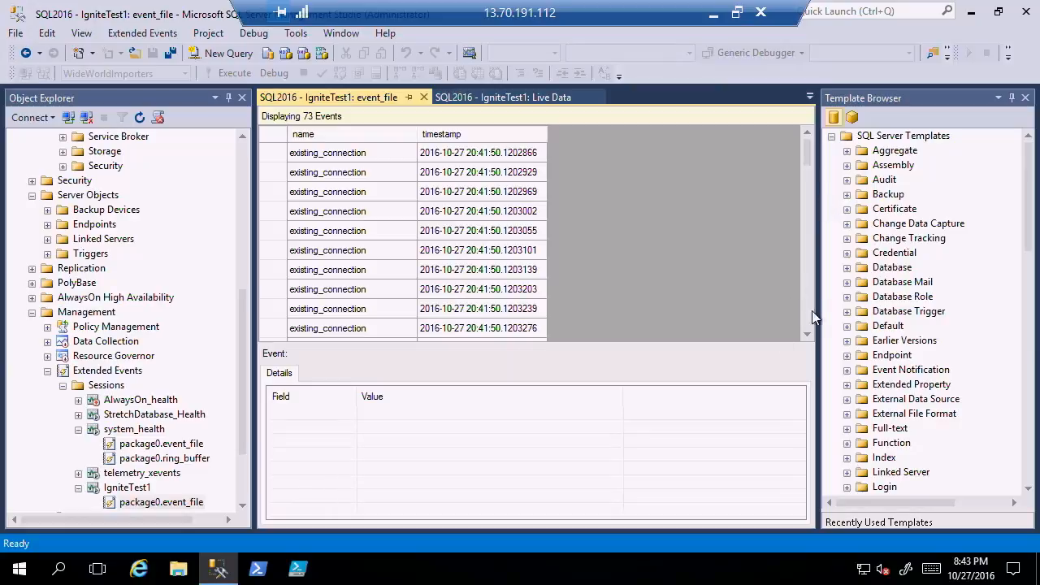
scroll(809, 324, "down", 10)
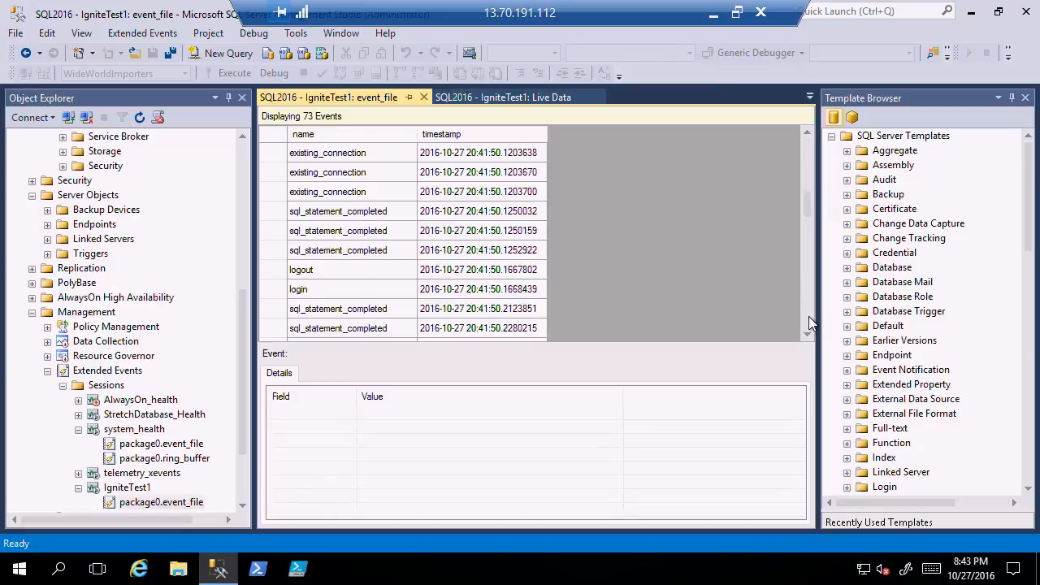
scroll(809, 323, "down", 3)
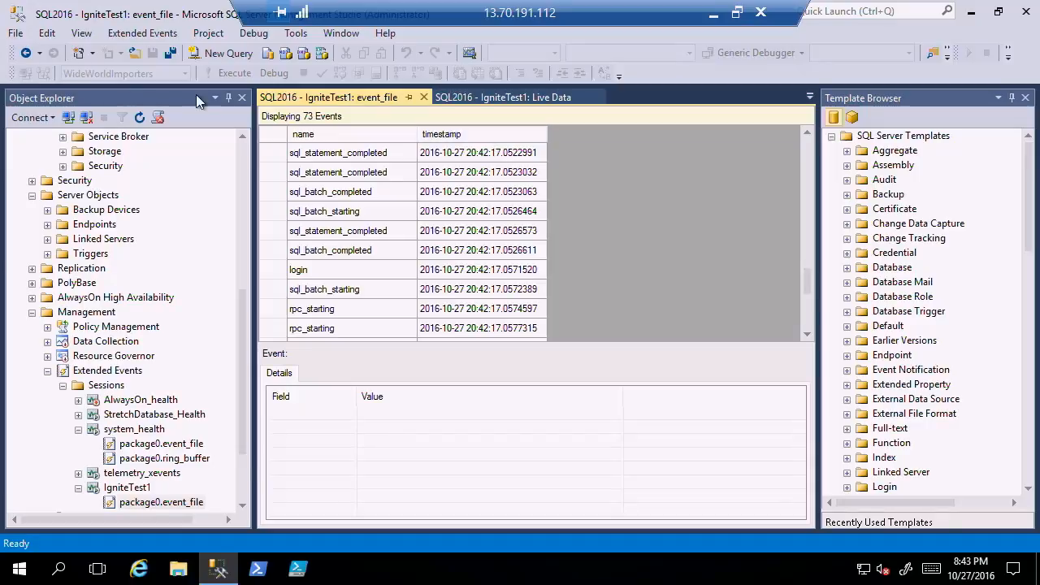
left_click(242, 506)
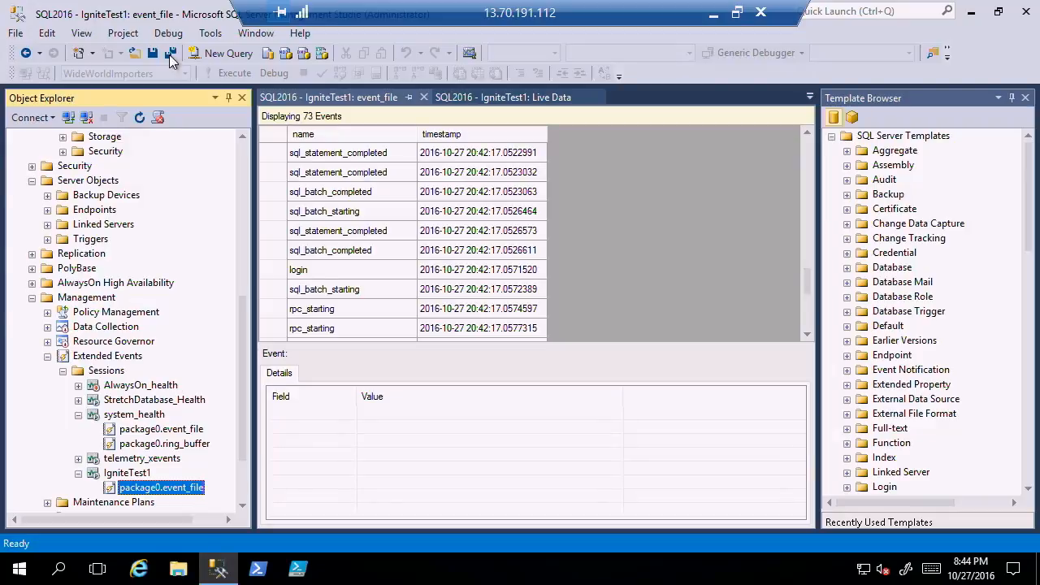
Open the Options dialog and review the General, AutoRecover and Documents settings under Environment.
left_click(213, 34)
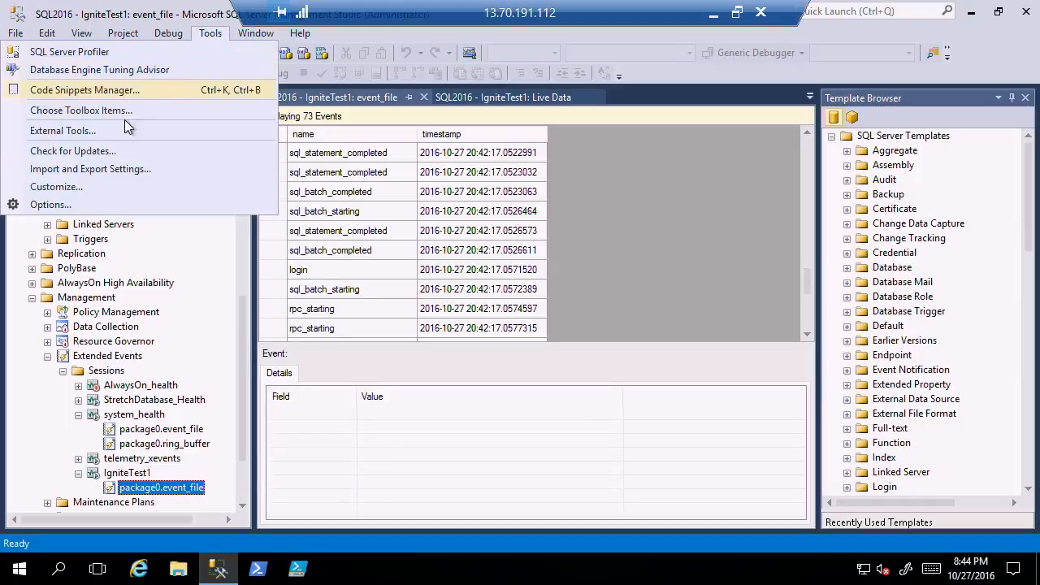
left_click(50, 205)
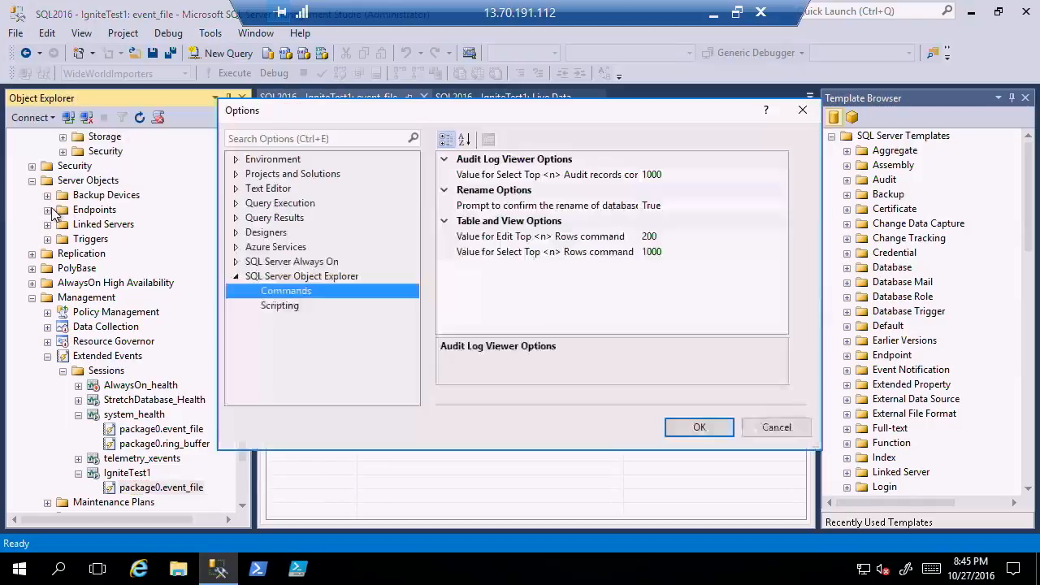
left_click(276, 159)
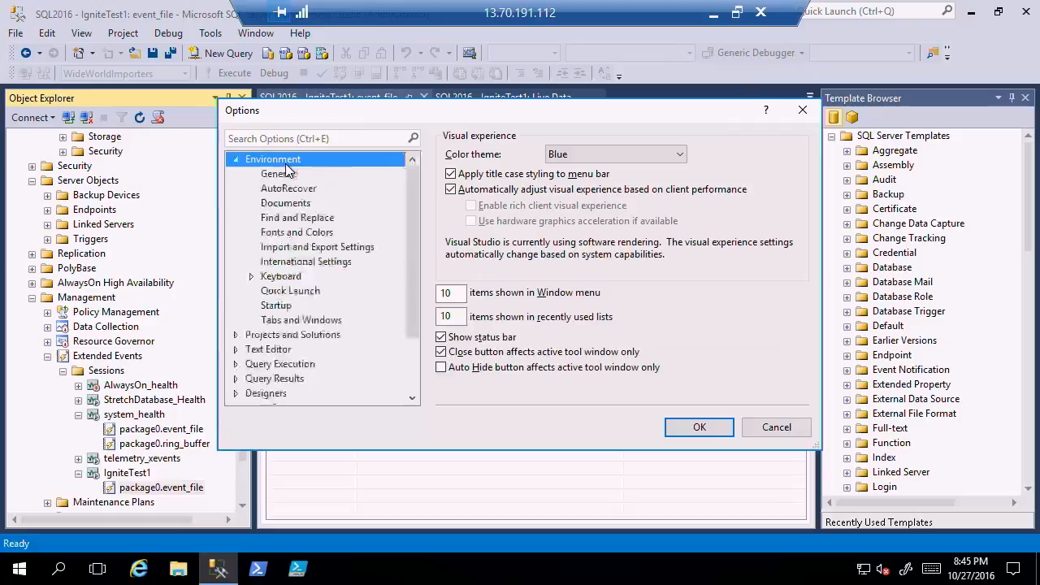
left_click(279, 175)
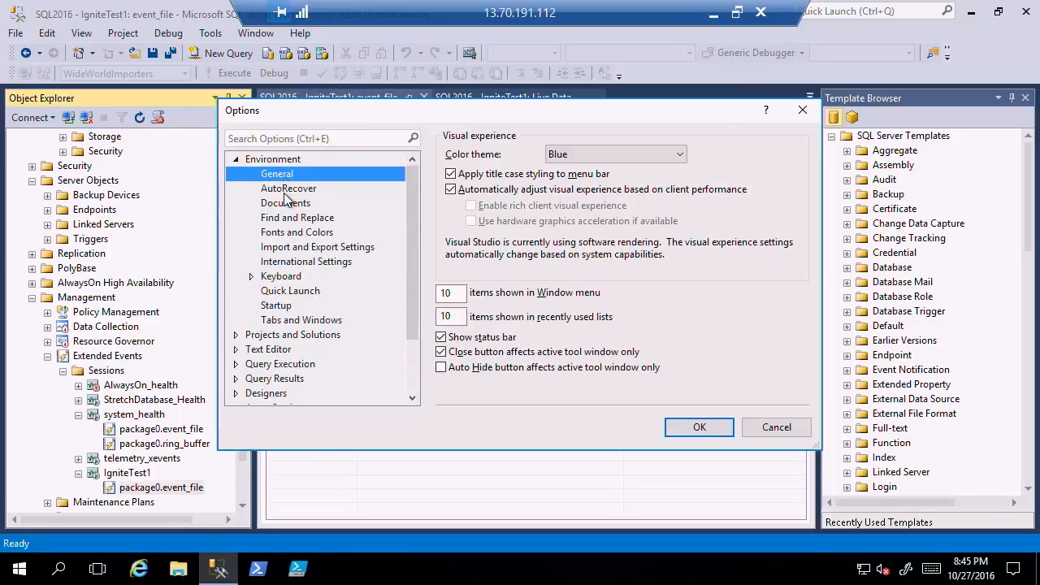
left_click(287, 191)
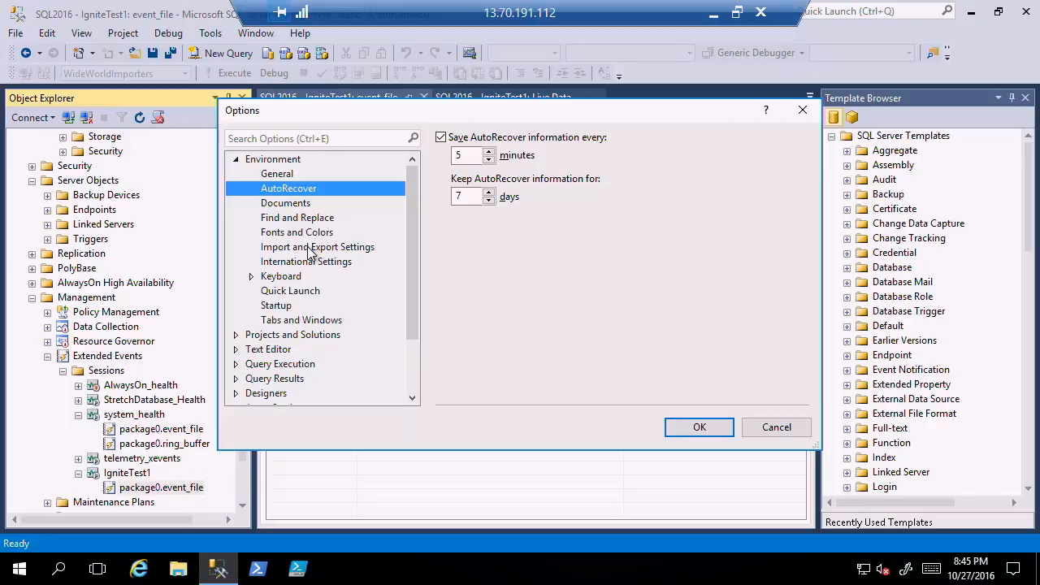
left_click(297, 206)
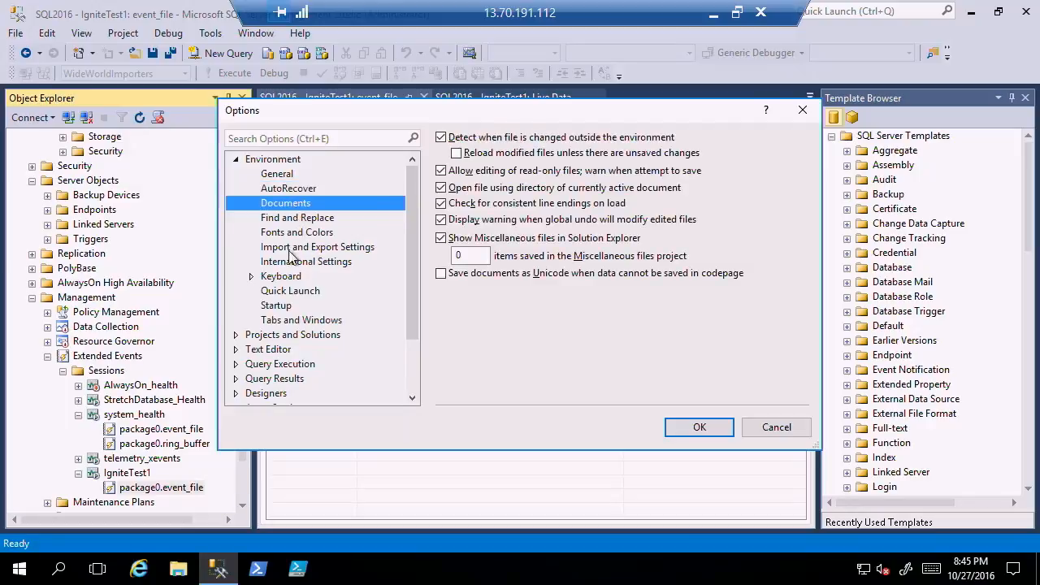
Review the Text Editor general settings and the Transact-SQL General, Scroll Bars and IntelliSense settings.
double_click(269, 349)
left_click(281, 309)
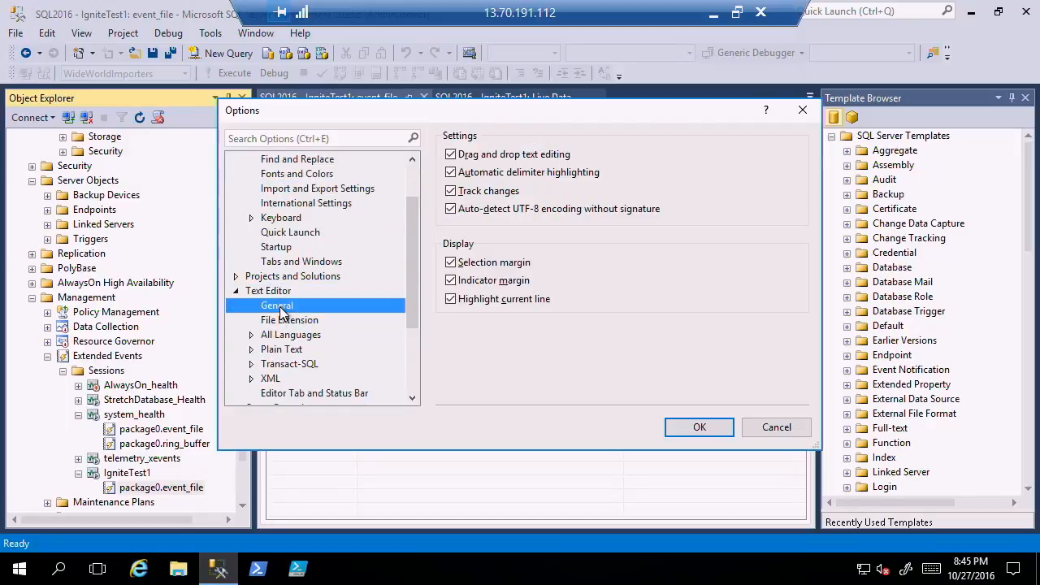
double_click(288, 366)
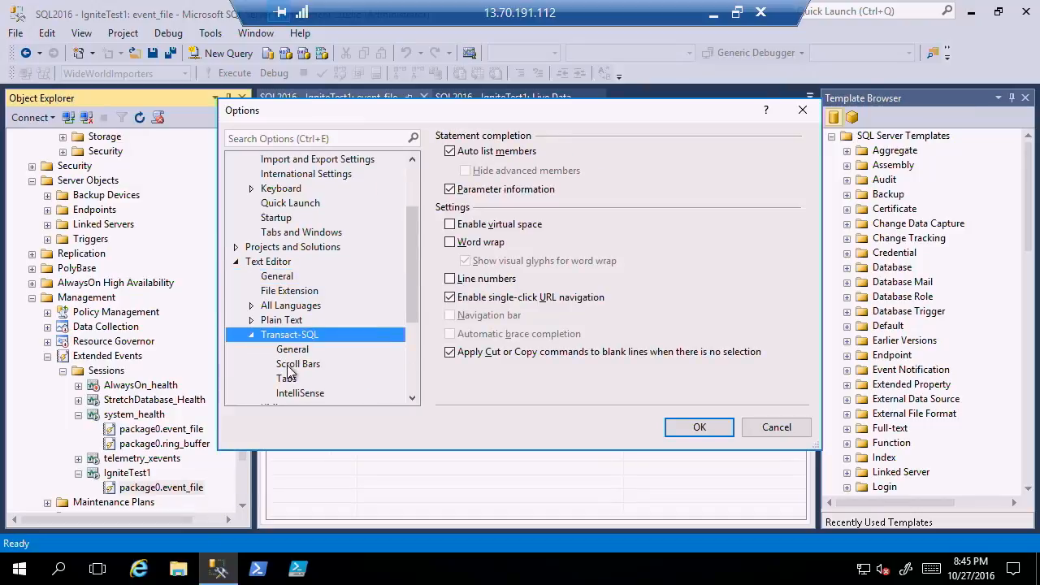
left_click(299, 351)
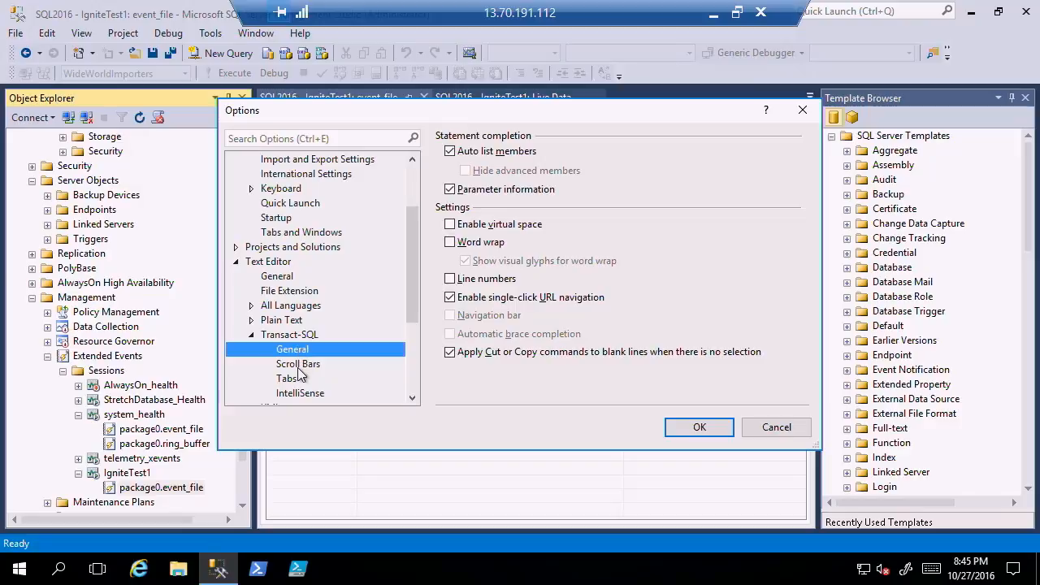
left_click(298, 366)
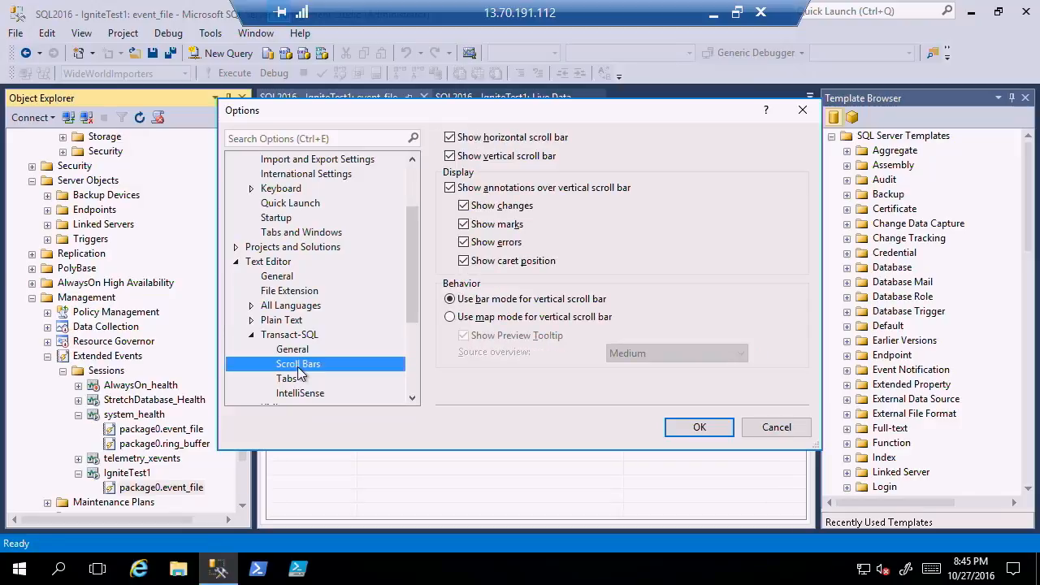
left_click(305, 398)
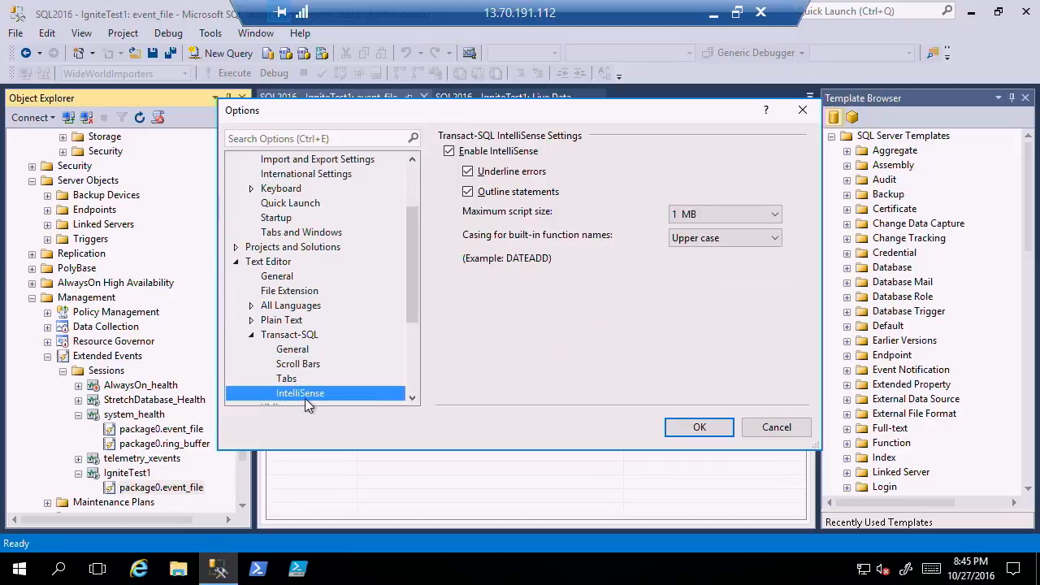
Search the options for "save" and review the matching Documents and Projects and Solutions settings.
left_click(325, 138)
type("save")
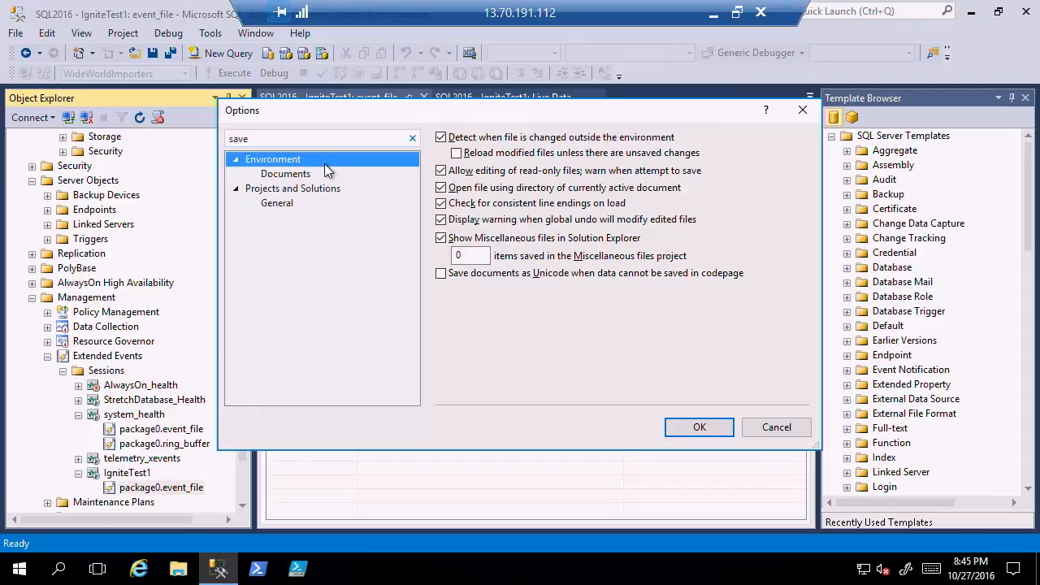
left_click(302, 174)
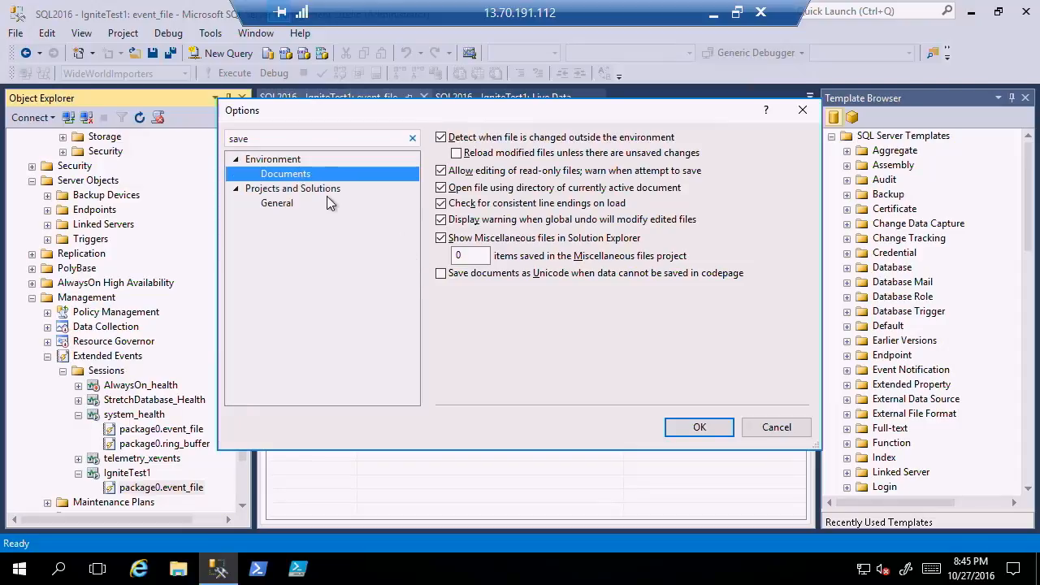
left_click(288, 194)
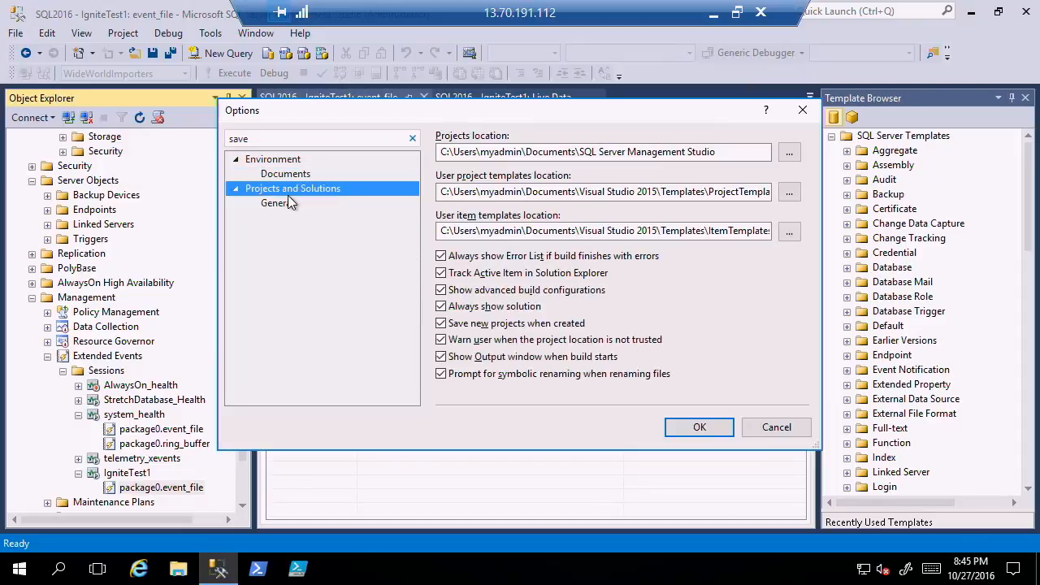
left_click(280, 203)
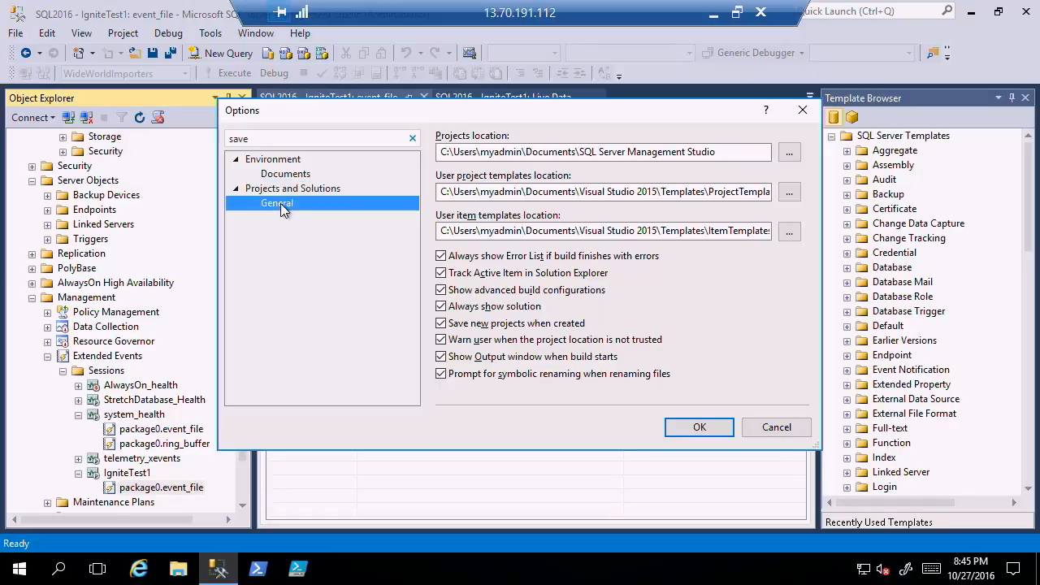
Clear the options search and review the SQL Server query result settings: General, Results to Grid, Results to Text and Multiserver Results.
left_click(262, 138)
key("BackSpace")
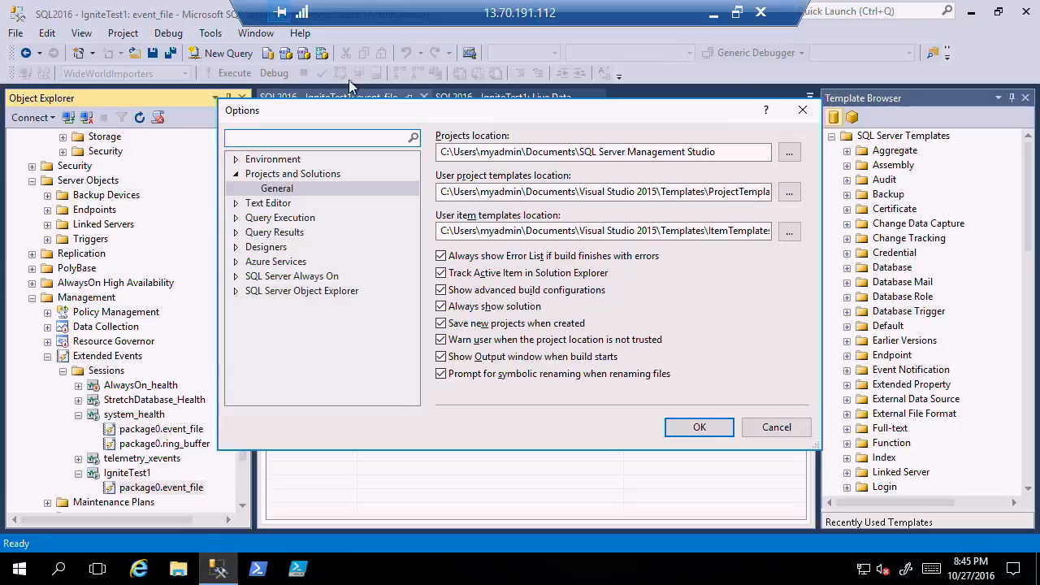
left_click(280, 232)
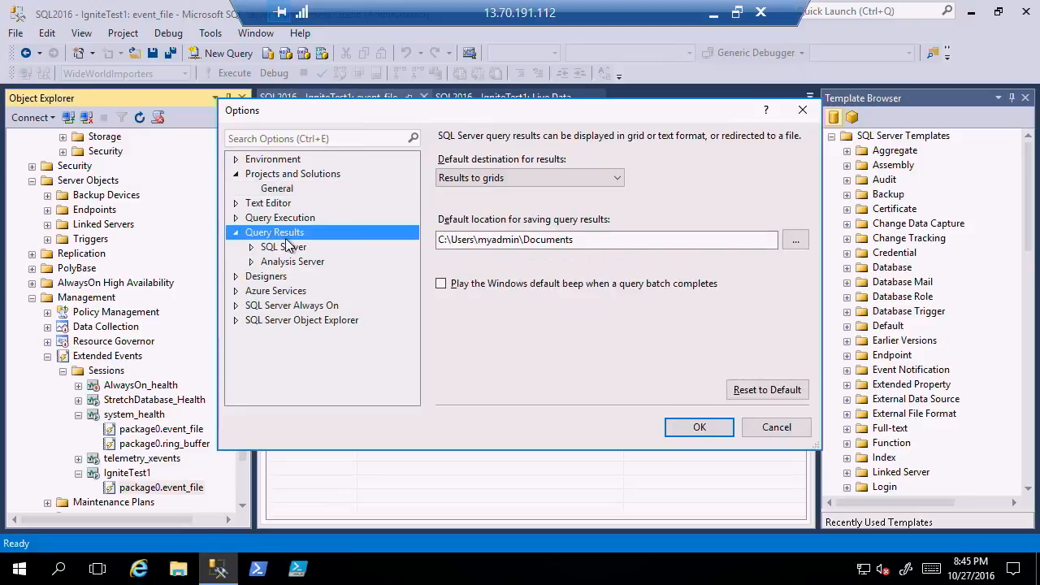
left_click(281, 249)
left_click(288, 265)
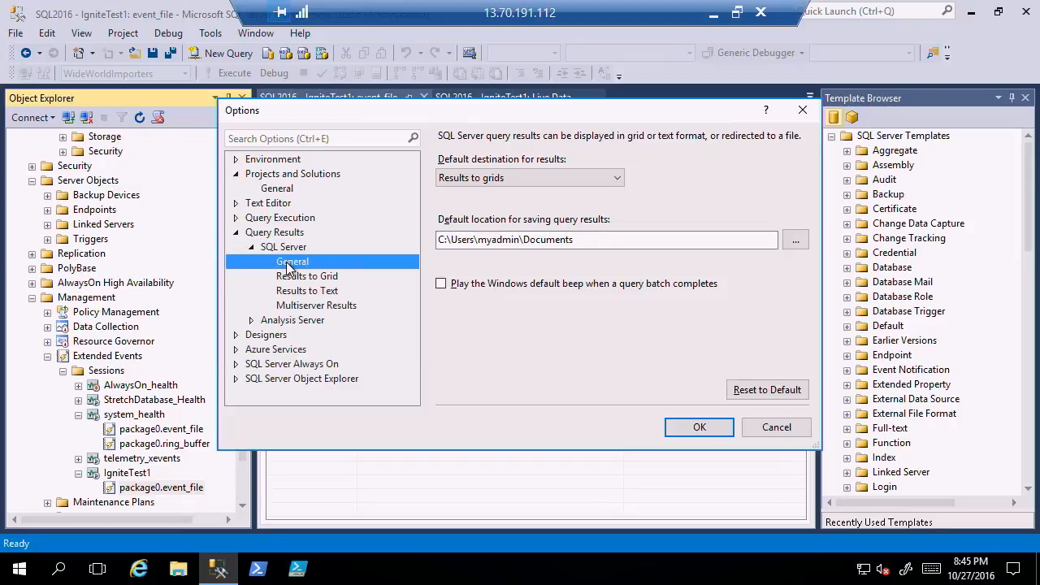
left_click(316, 278)
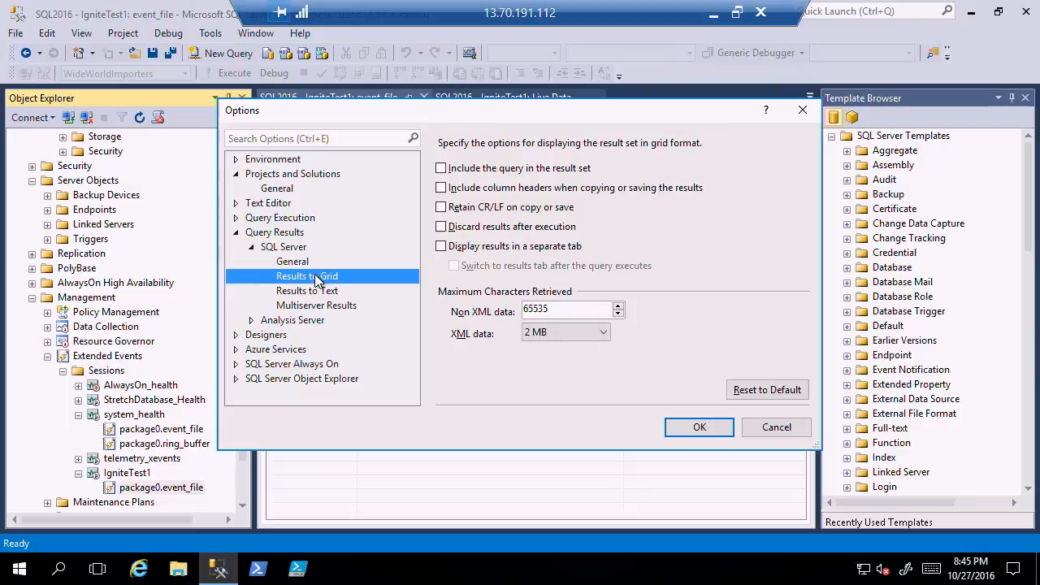
left_click(310, 294)
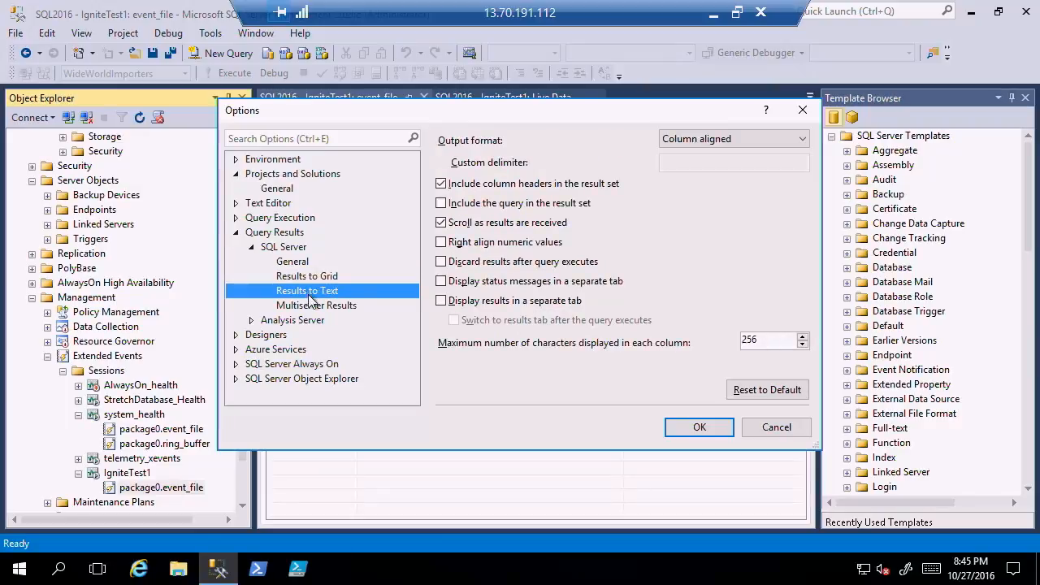
left_click(323, 307)
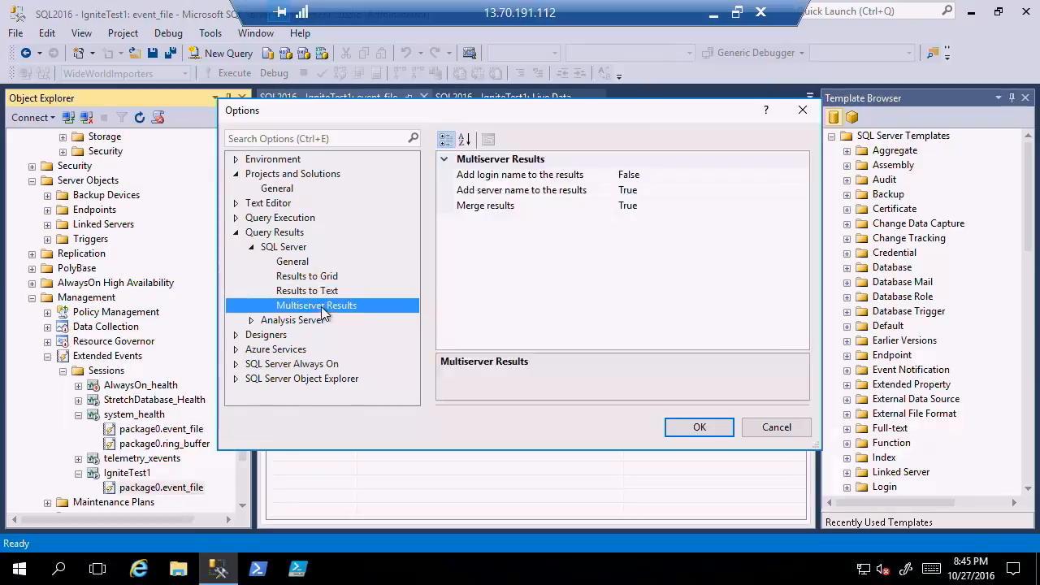
Review the table and diagram options under Designers and bring the remaining option categories into view.
left_click(260, 334)
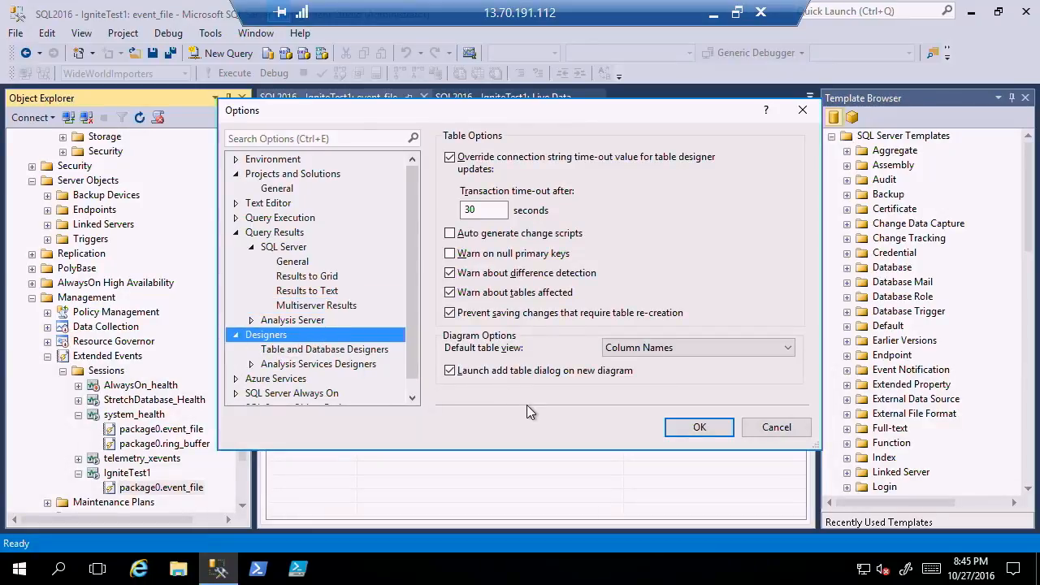
left_click(411, 385)
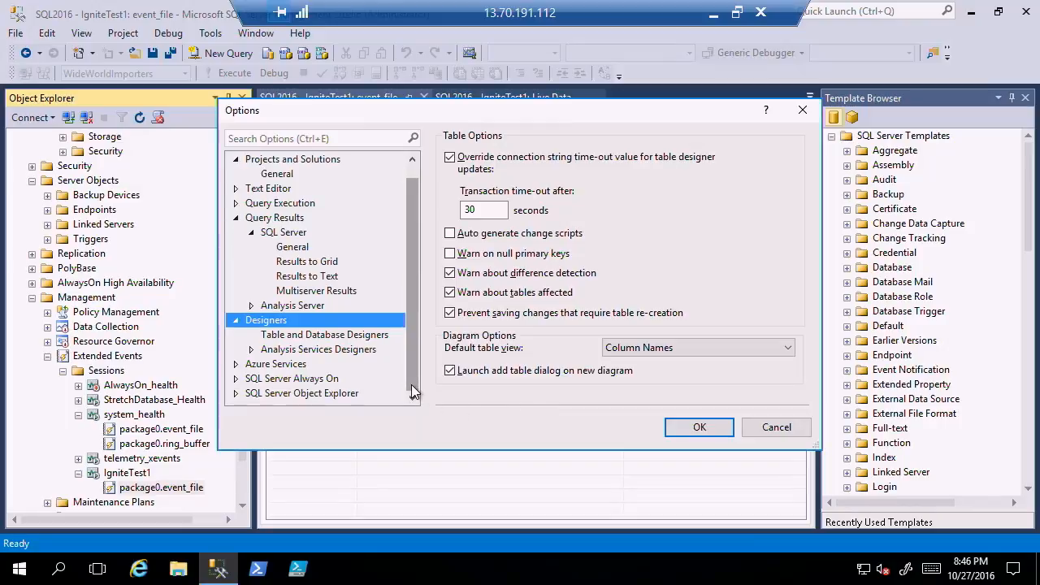